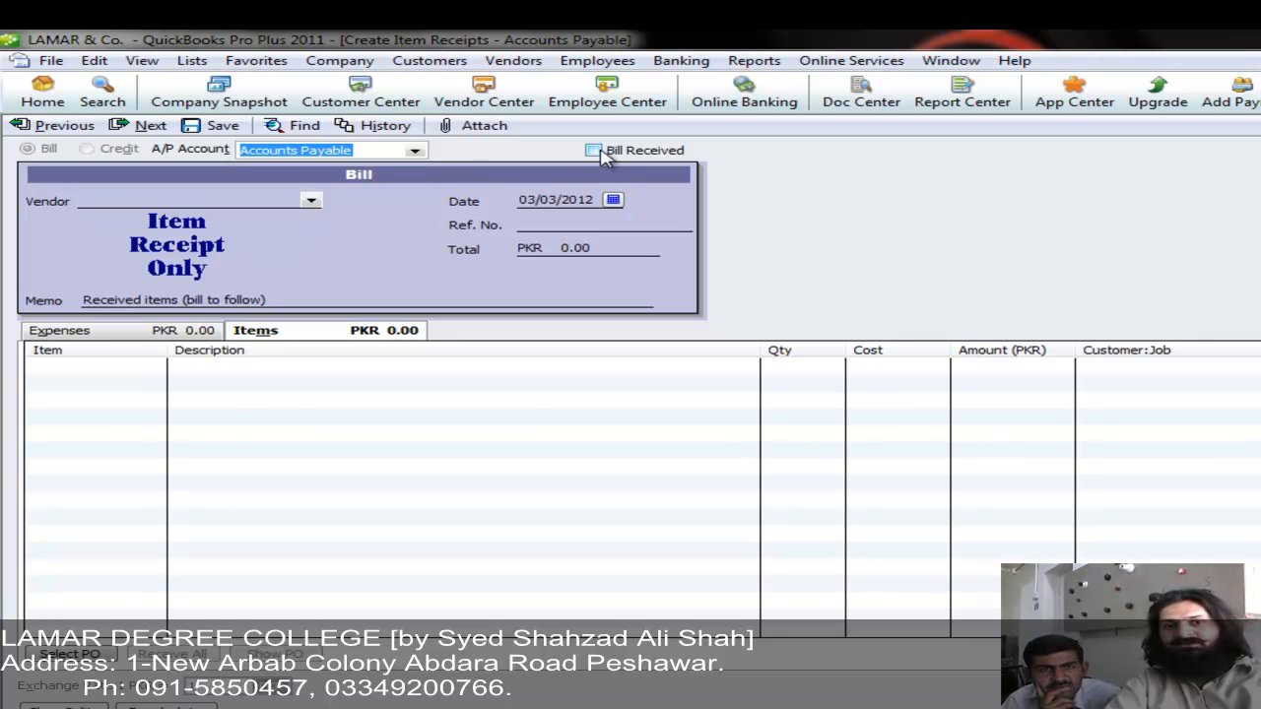
Toggle Bill Received on the blank item receipt and on a Receive Items and Enter Bill form, leaving both unsaved.
{"action": "left_click", "coordinate": [593, 150]}
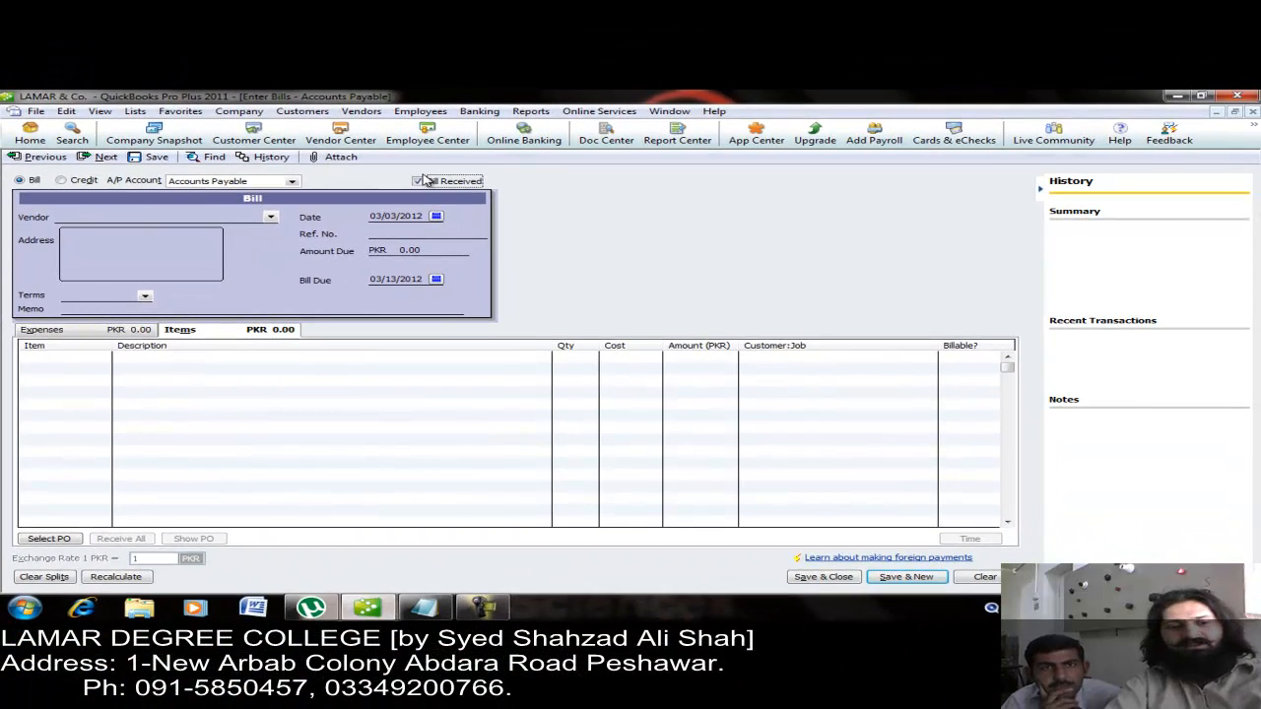
{"action": "key", "text": "Escape"}
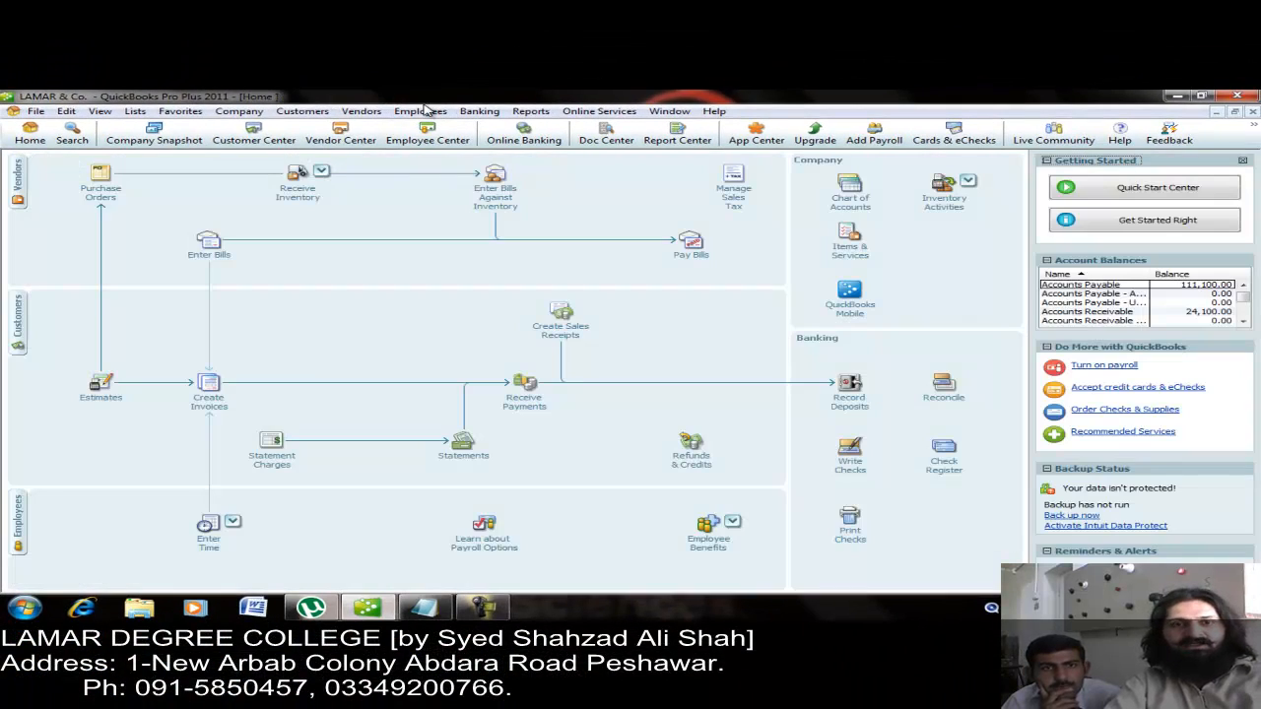
{"action": "left_click", "coordinate": [368, 114]}
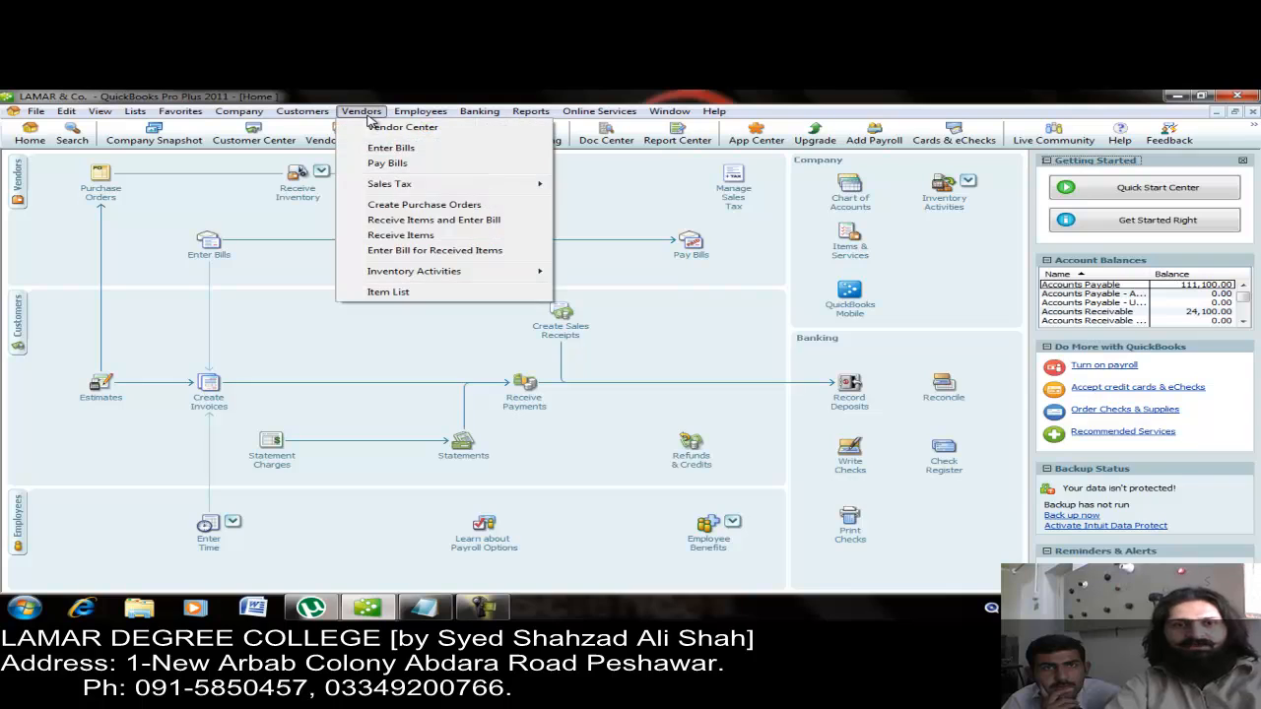
{"action": "left_click", "coordinate": [413, 221]}
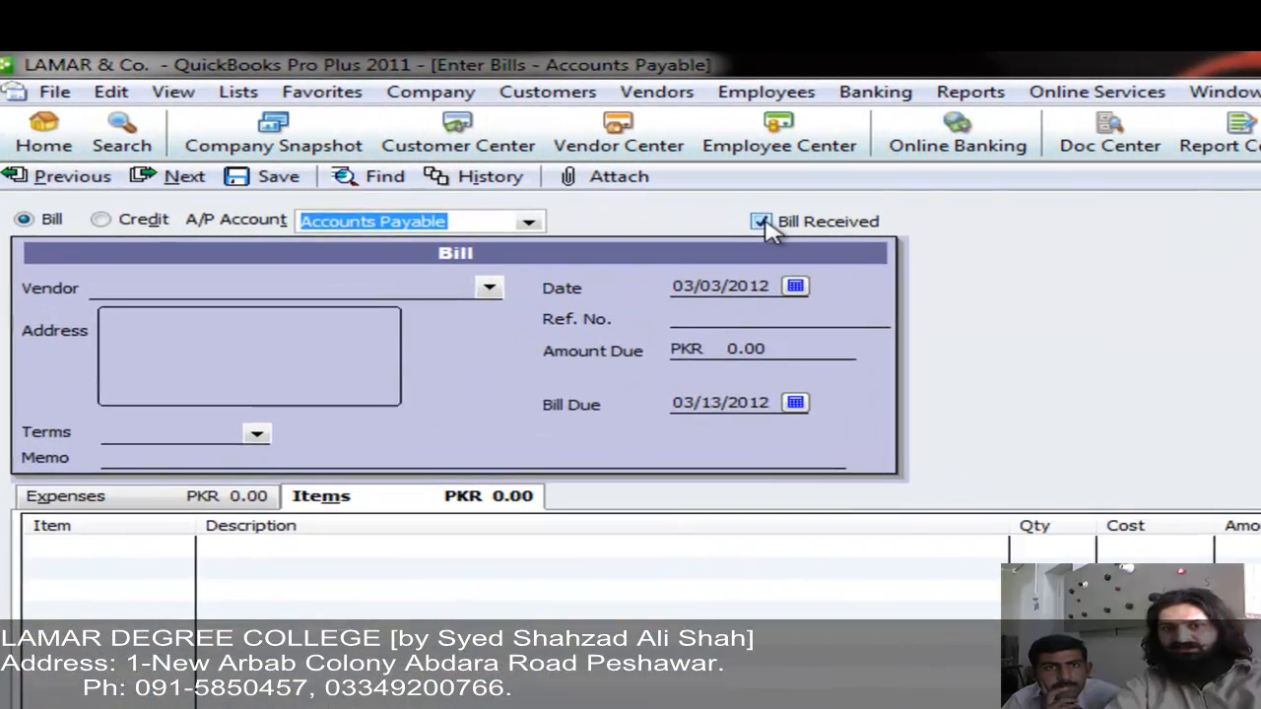
{"action": "left_click", "coordinate": [417, 182]}
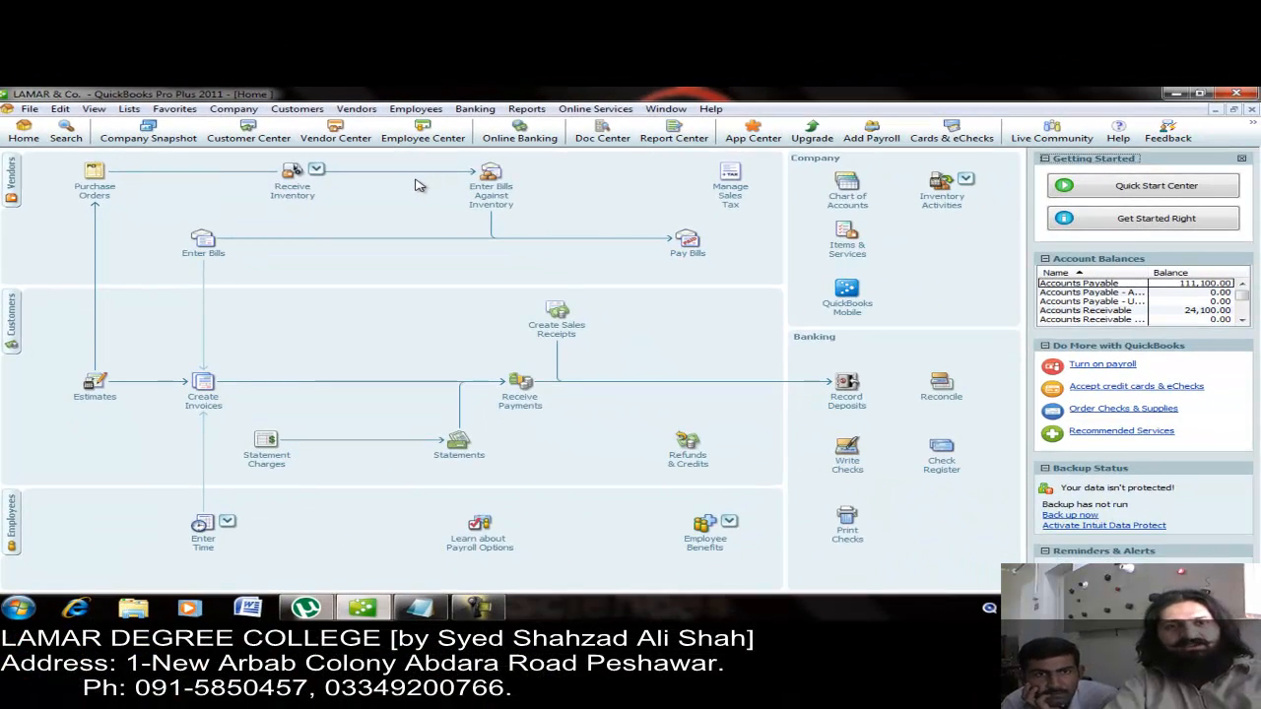
Start a new purchase order and choose the first existing vendor in the vendor list.
{"action": "left_click", "coordinate": [356, 109]}
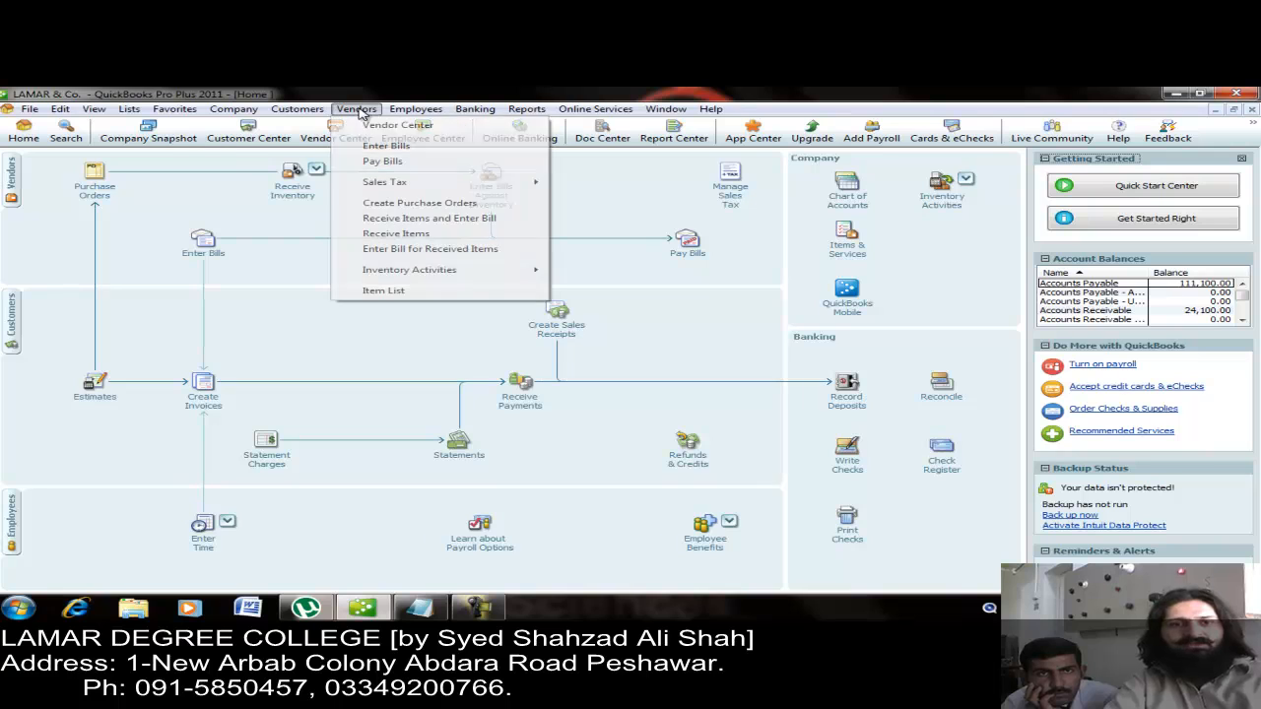
{"action": "left_click", "coordinate": [397, 204]}
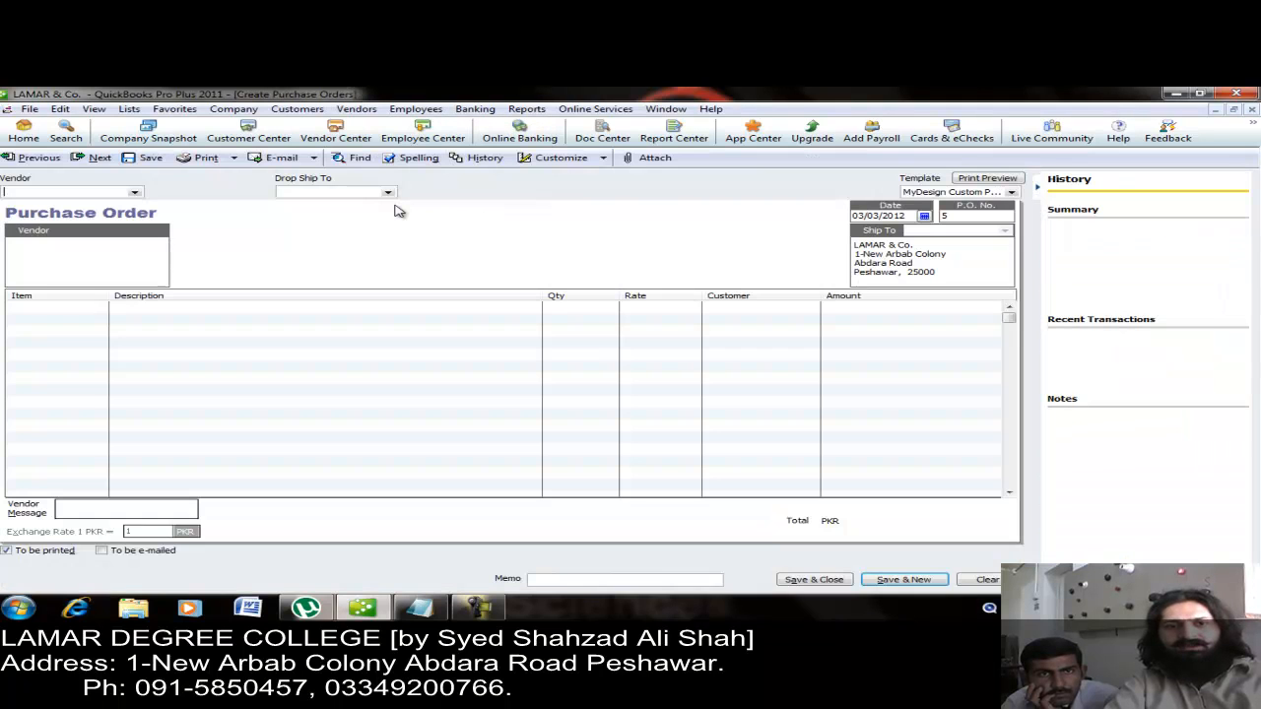
{"action": "left_click", "coordinate": [135, 193]}
{"action": "left_click", "coordinate": [88, 225]}
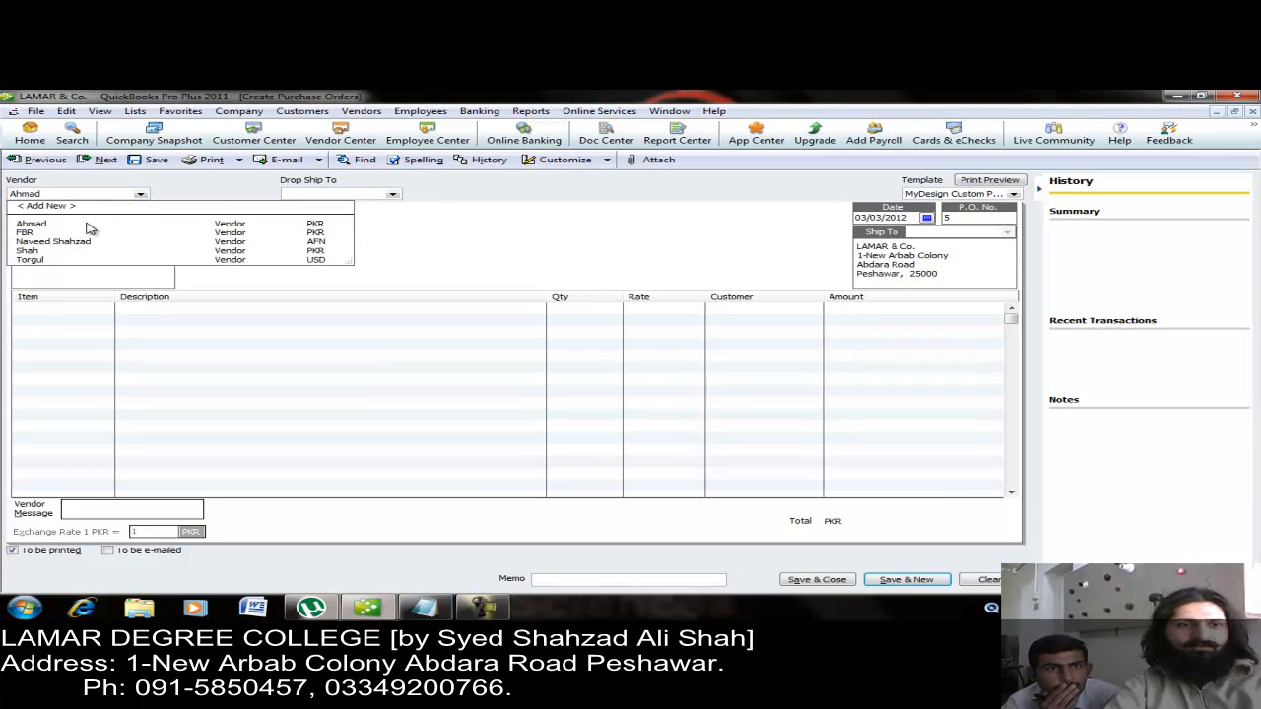
Add the item LapTop Ci7 with quantity 12 to the purchase order, then save and close it.
{"action": "left_click", "coordinate": [110, 309]}
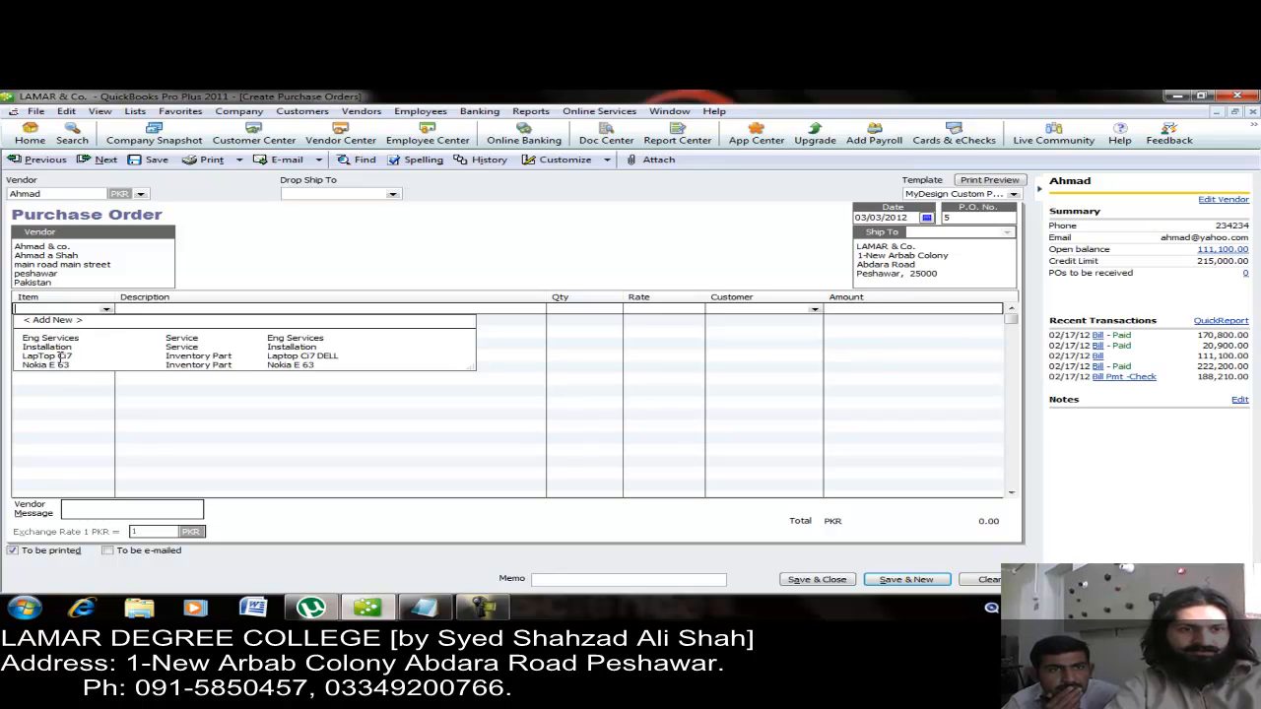
{"action": "left_click", "coordinate": [61, 357]}
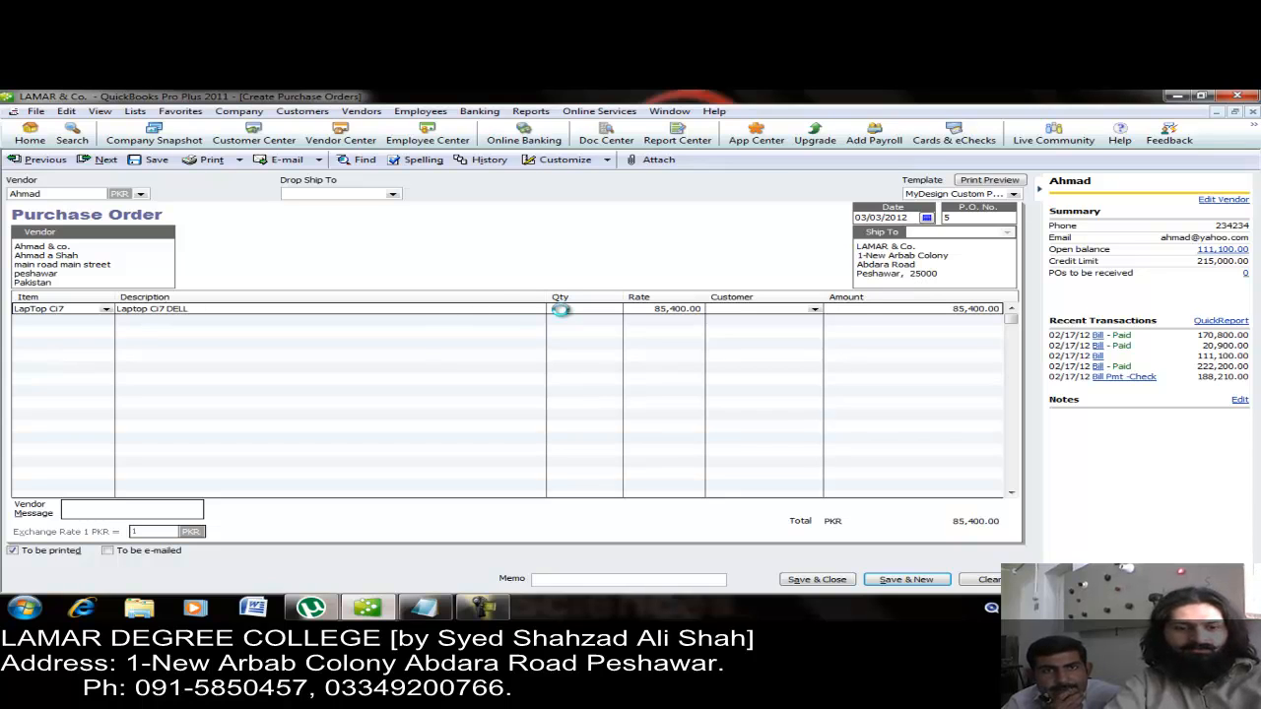
{"action": "key", "text": "Tab"}
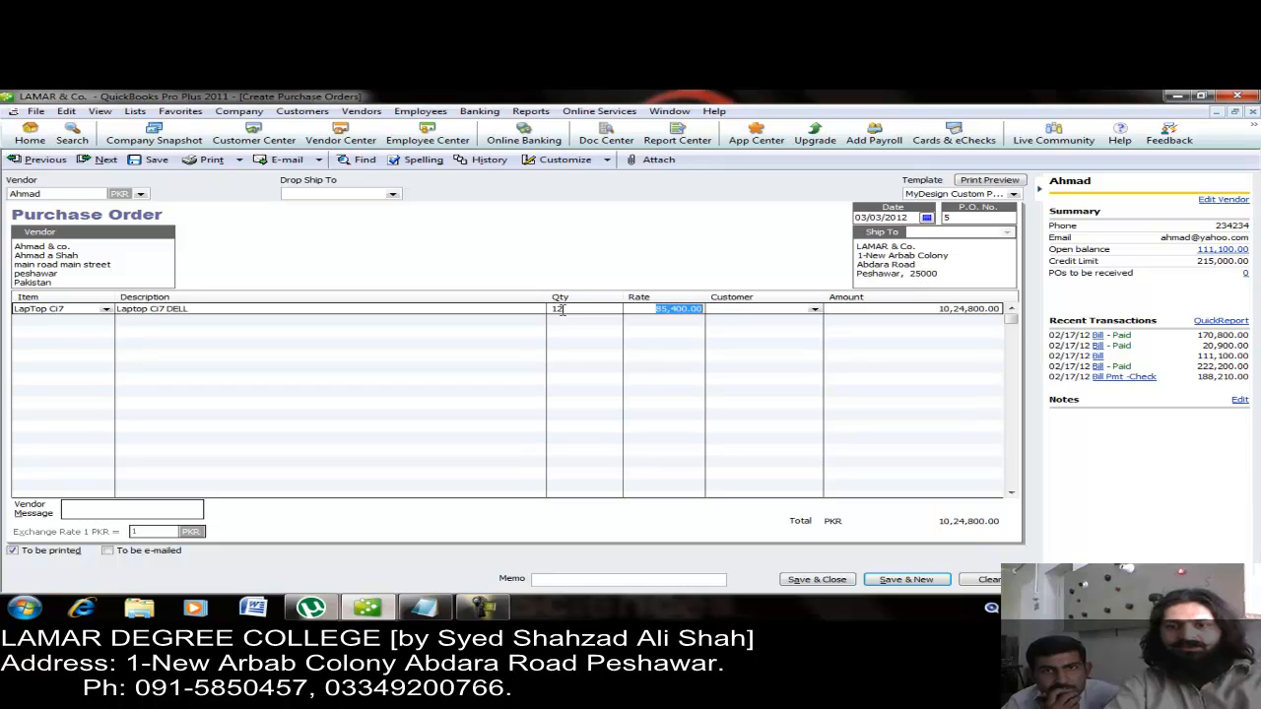
{"action": "left_click", "coordinate": [817, 579]}
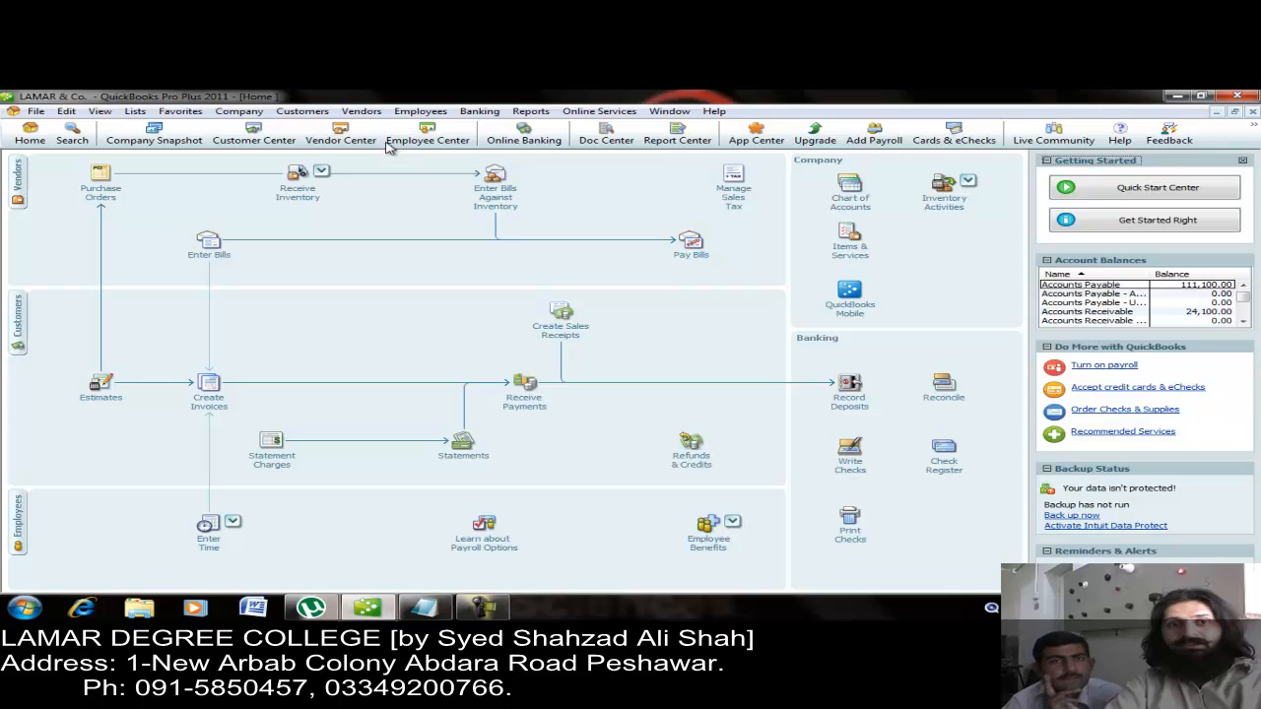
Start an item receipt without a bill for the same vendor as the purchase order.
{"action": "left_click", "coordinate": [370, 114]}
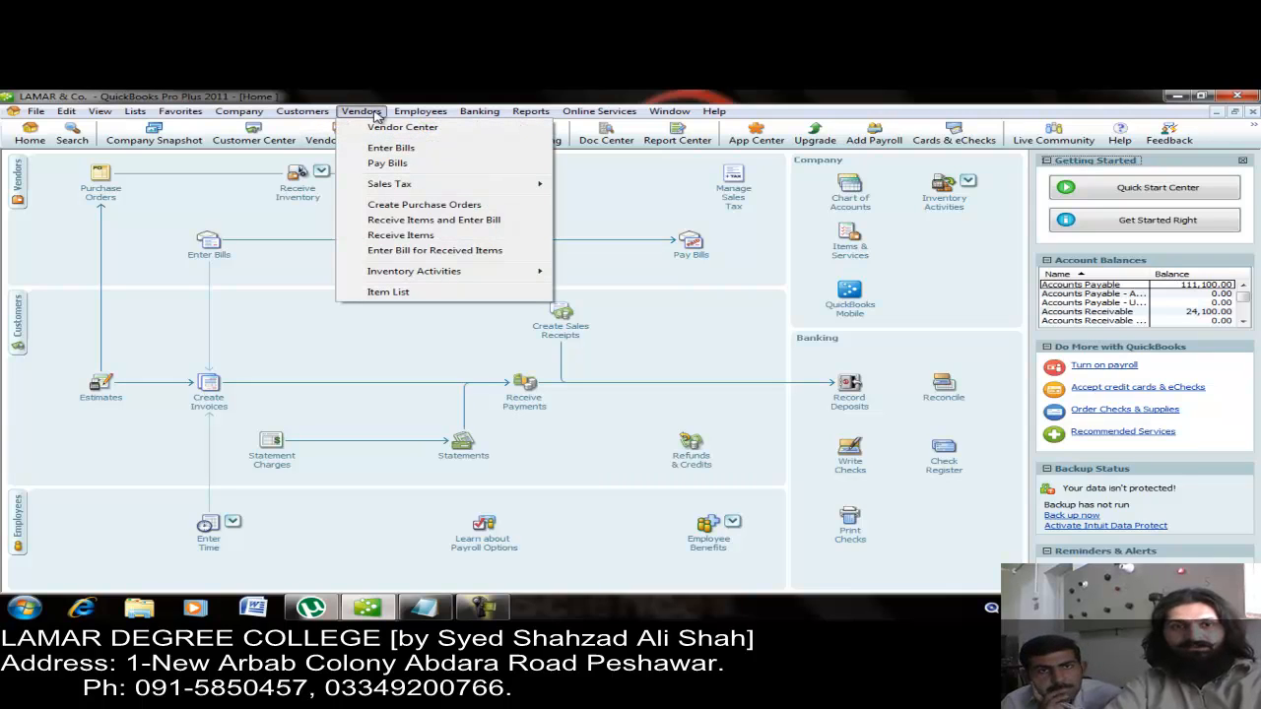
{"action": "left_click", "coordinate": [394, 237]}
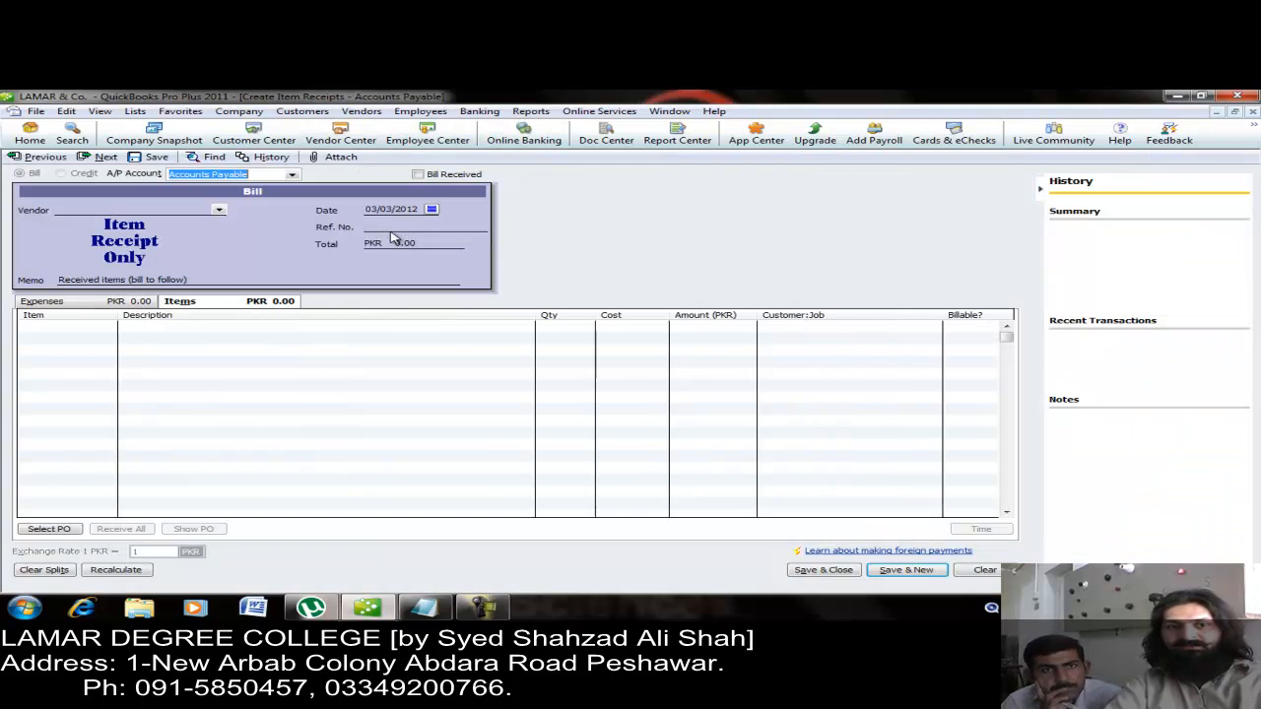
{"action": "left_click", "coordinate": [219, 211]}
{"action": "left_click", "coordinate": [99, 240]}
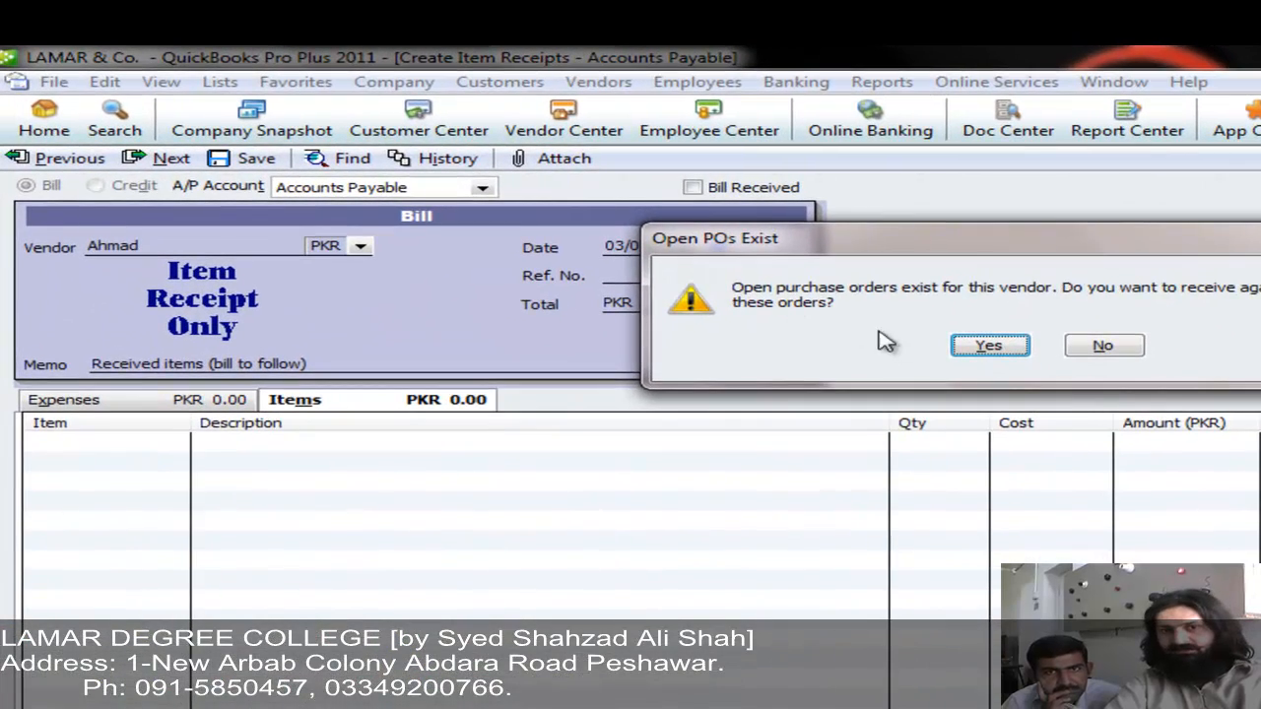
Receive the items against open purchase order No. 5, then save and close the item receipt.
{"action": "left_click", "coordinate": [981, 347]}
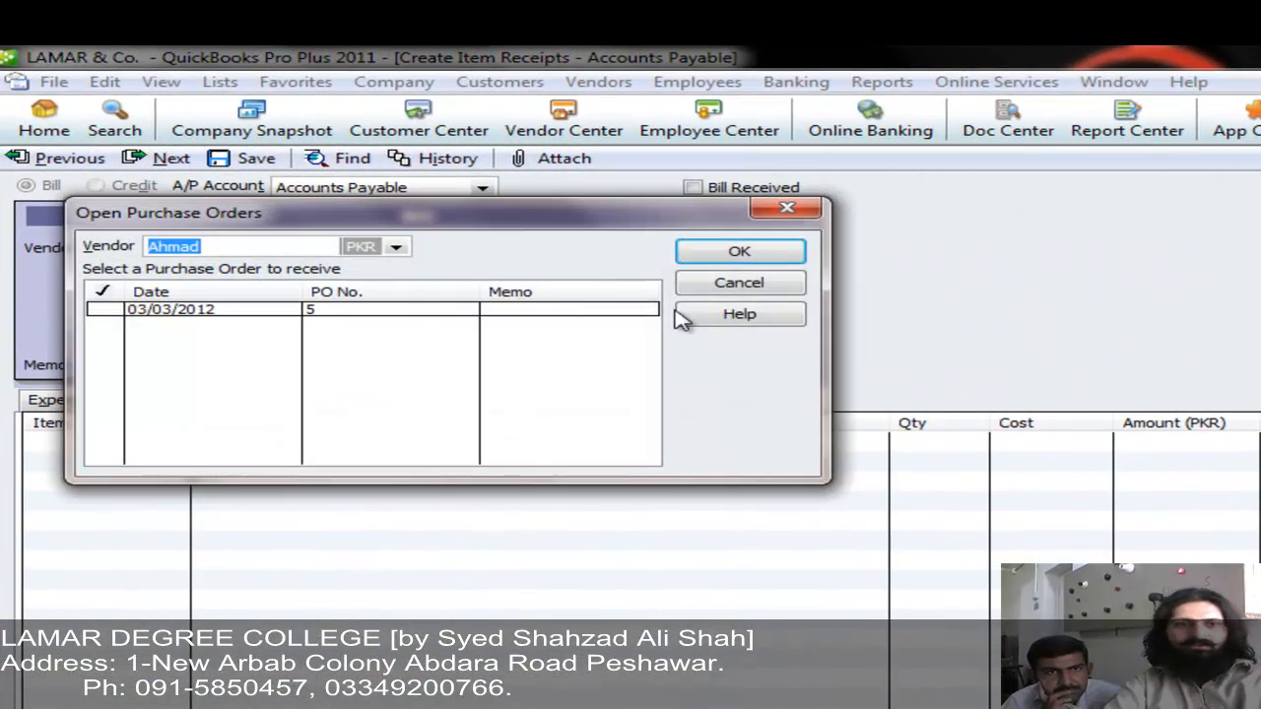
{"action": "left_click", "coordinate": [397, 311]}
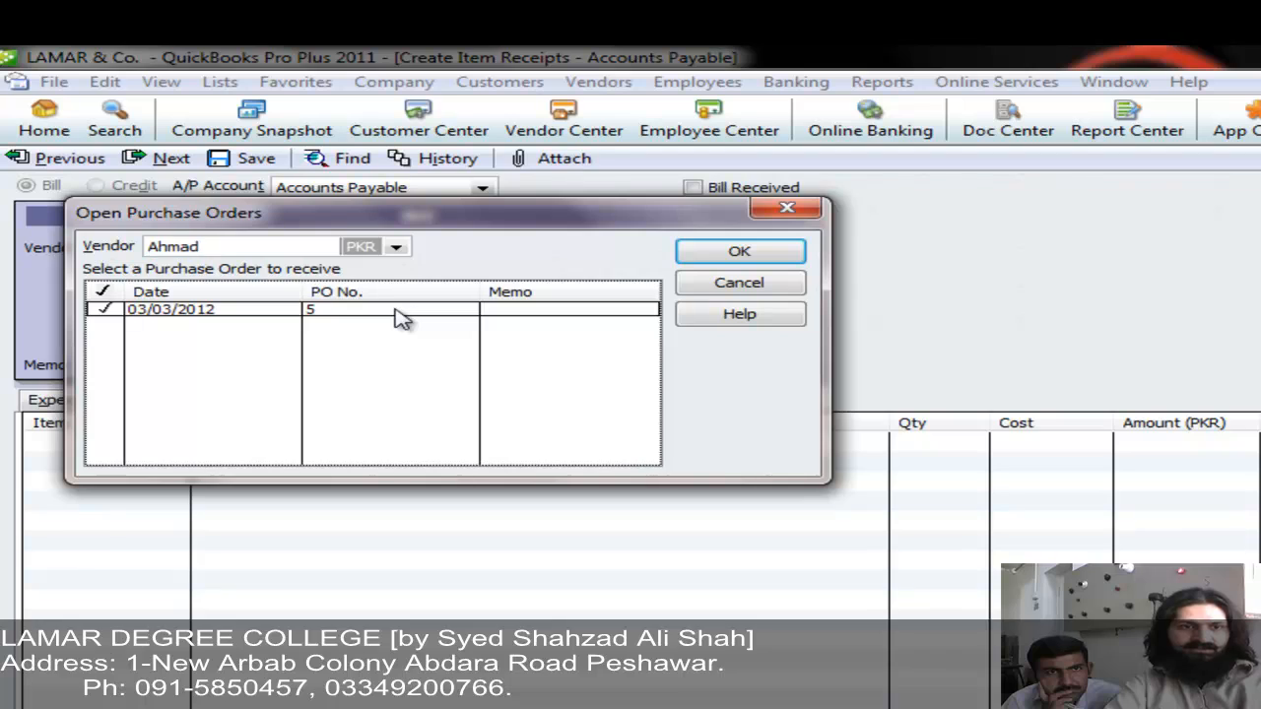
{"action": "left_click", "coordinate": [731, 254]}
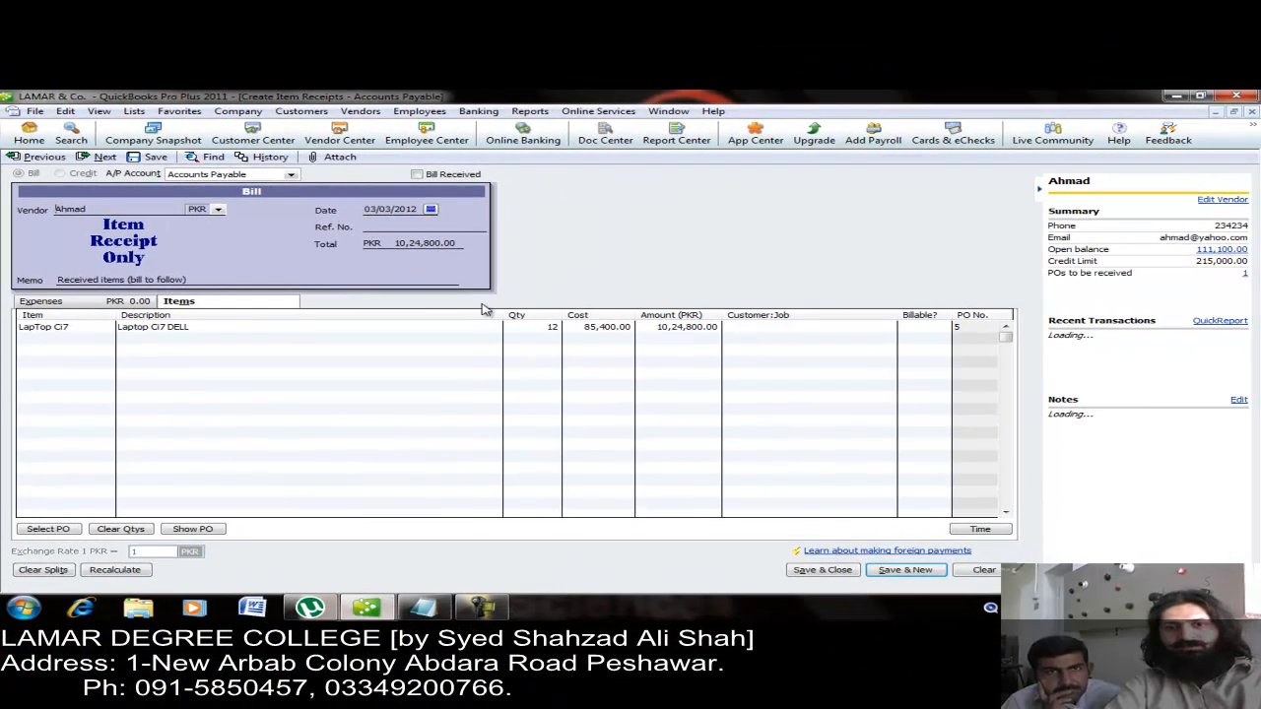
{"action": "left_click", "coordinate": [545, 329]}
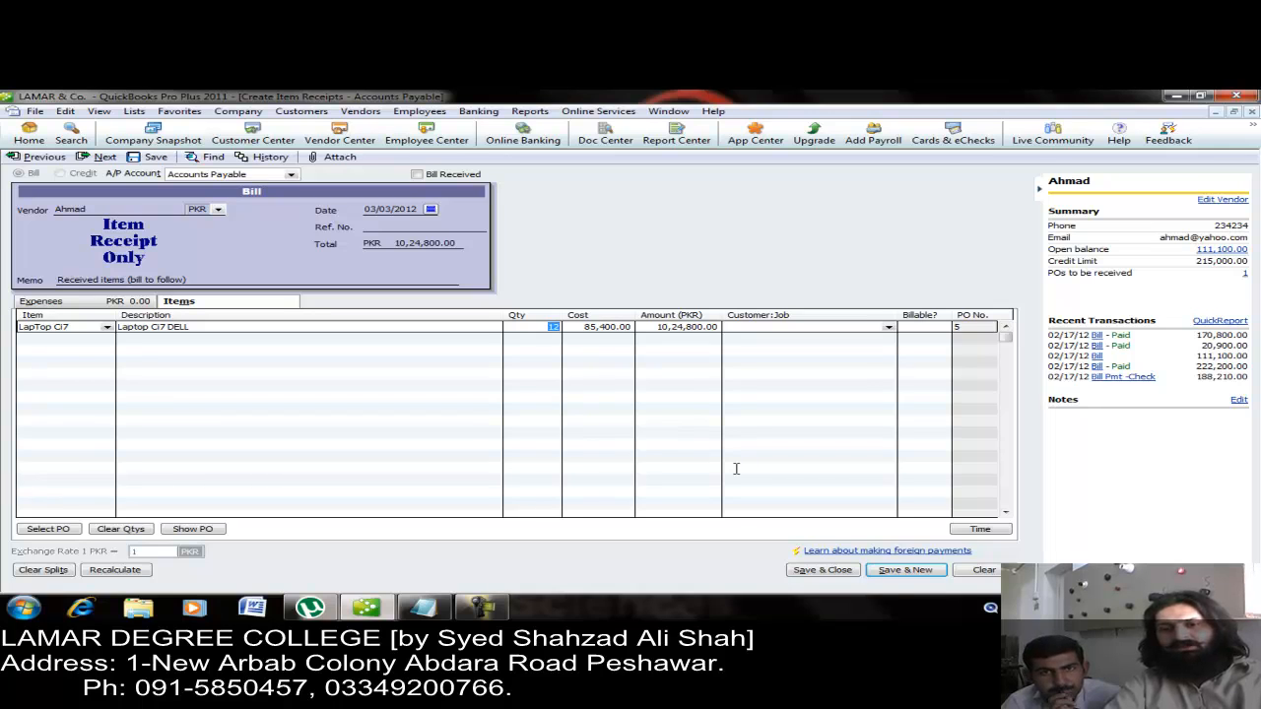
{"action": "left_click", "coordinate": [826, 573]}
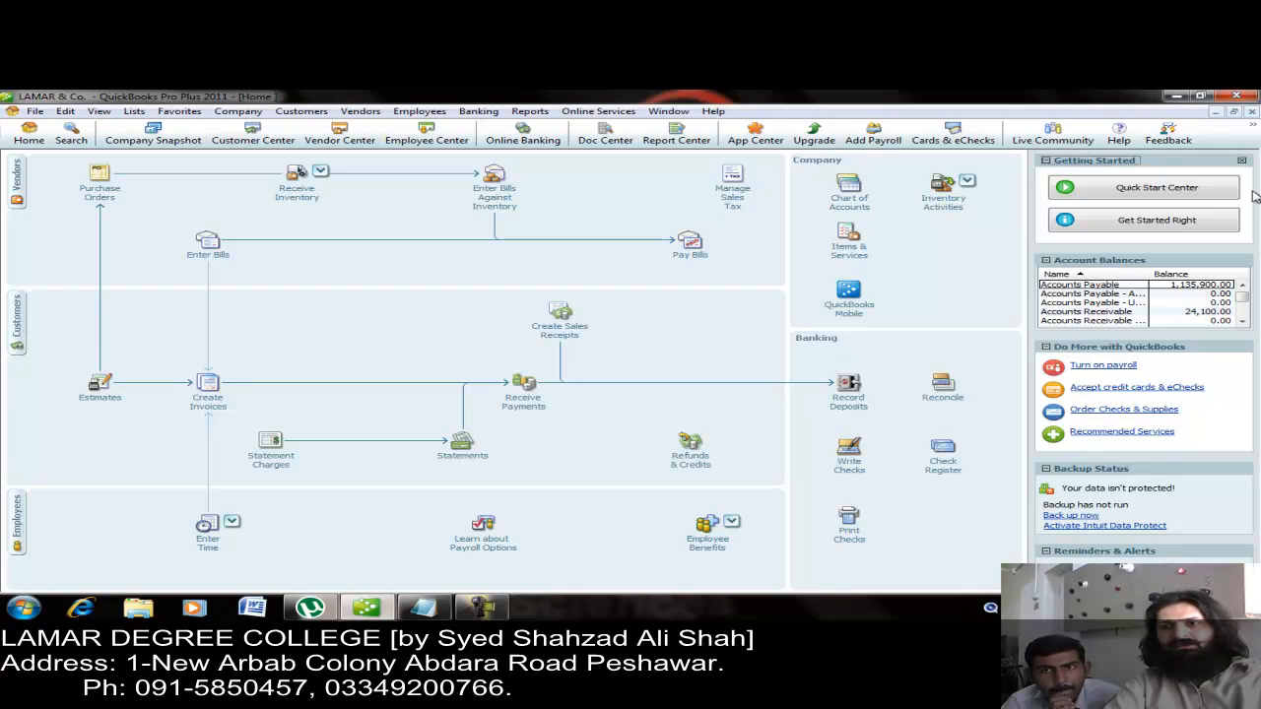
Close the home page and open the Vendor Center to review the vendor's balance and transactions.
{"action": "left_click", "coordinate": [1236, 112]}
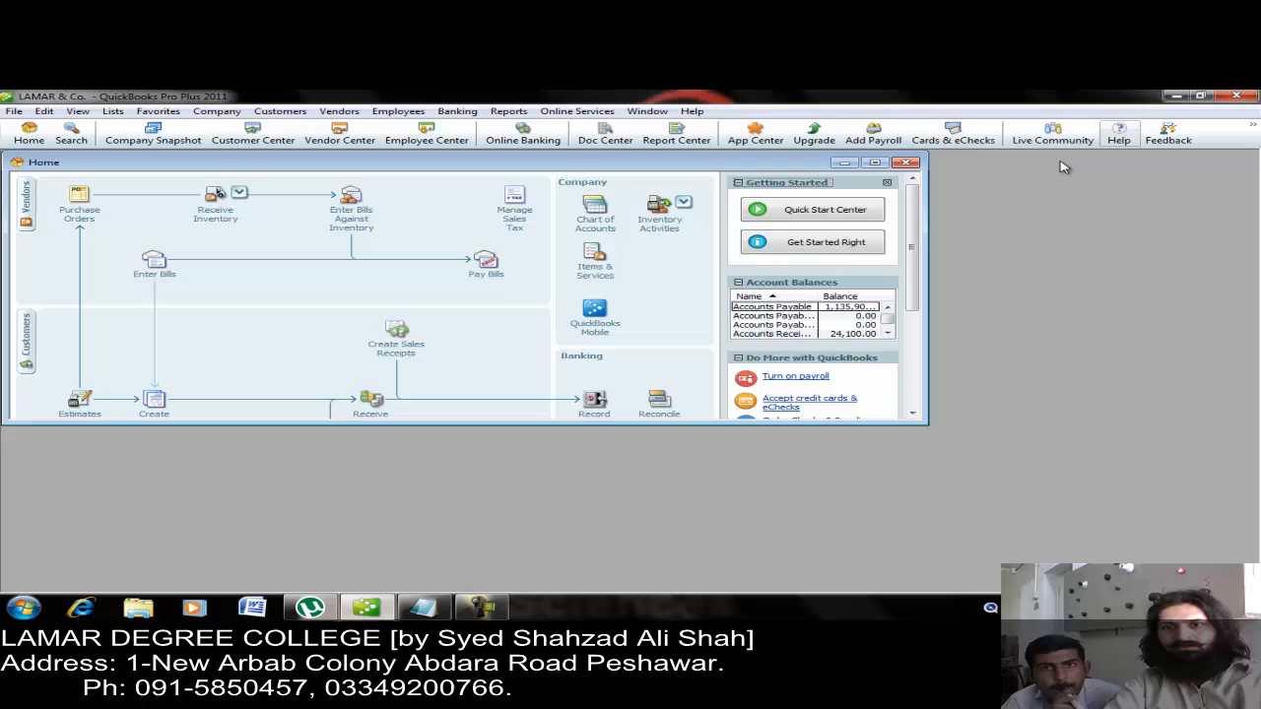
{"action": "left_click", "coordinate": [907, 163]}
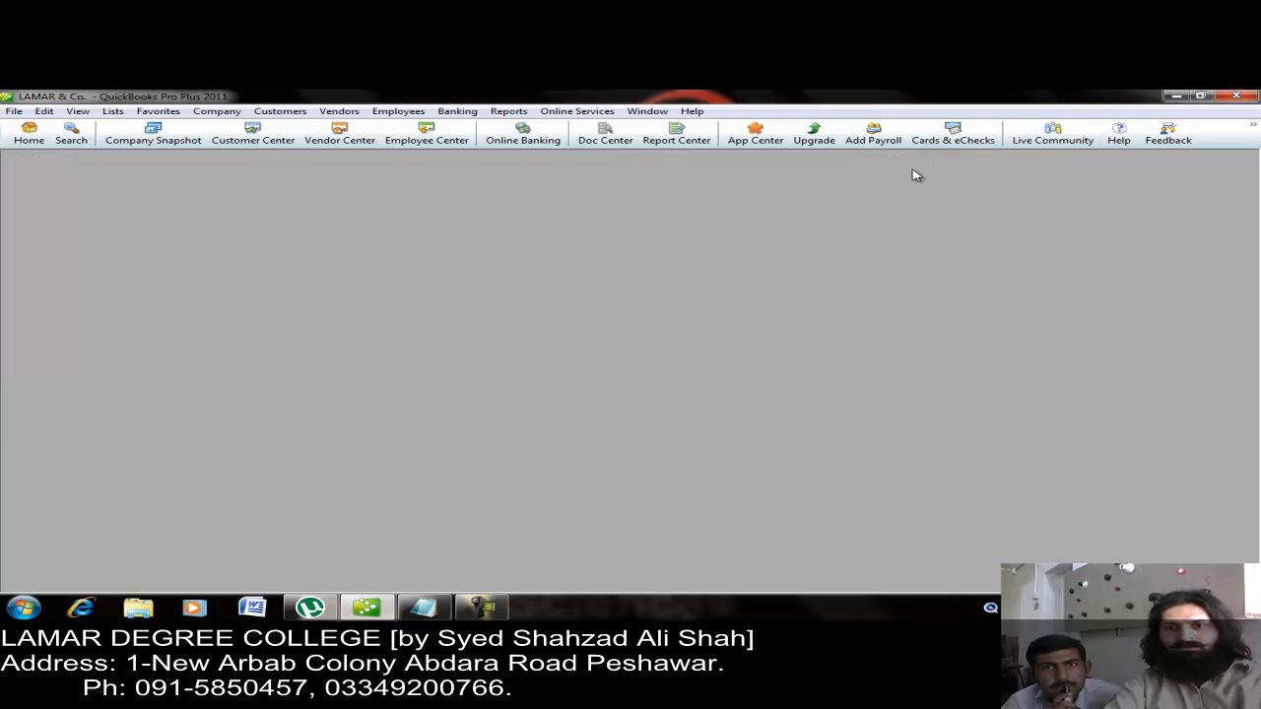
{"action": "left_click", "coordinate": [345, 138]}
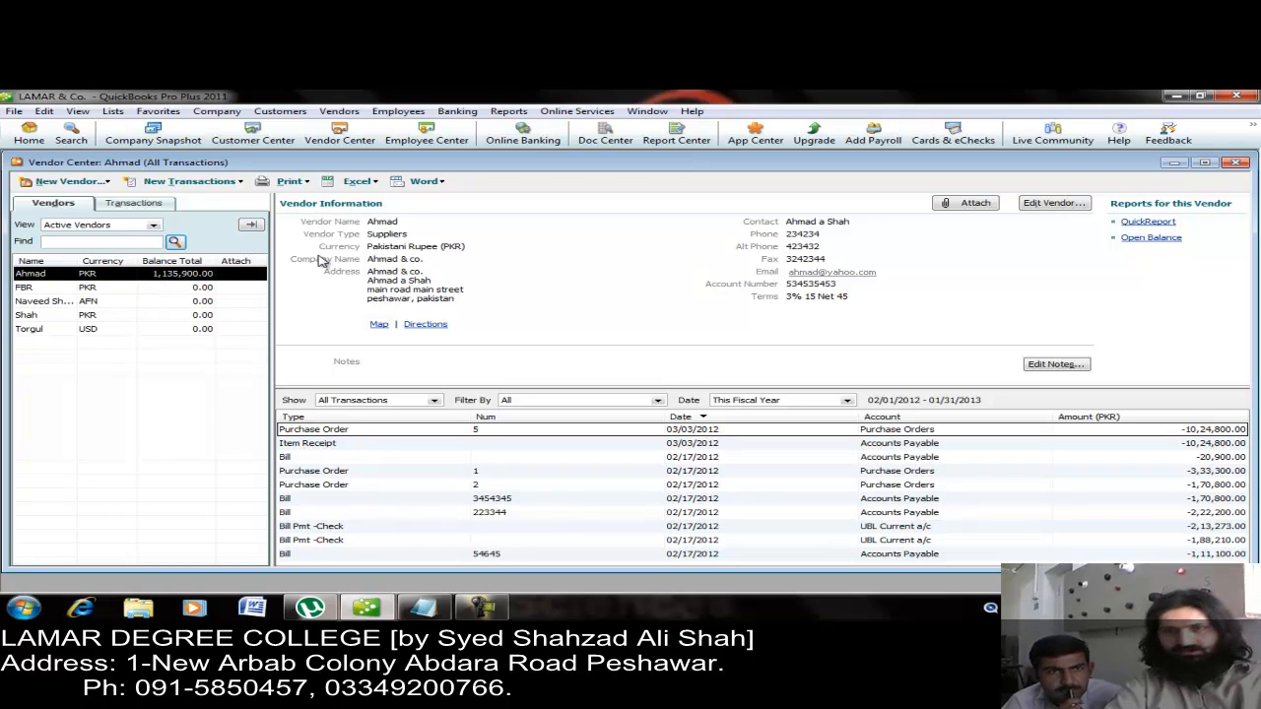
Open the Trial Balance report and drill down into the transactions behind the Accounts Payable balance.
{"action": "left_click", "coordinate": [508, 110]}
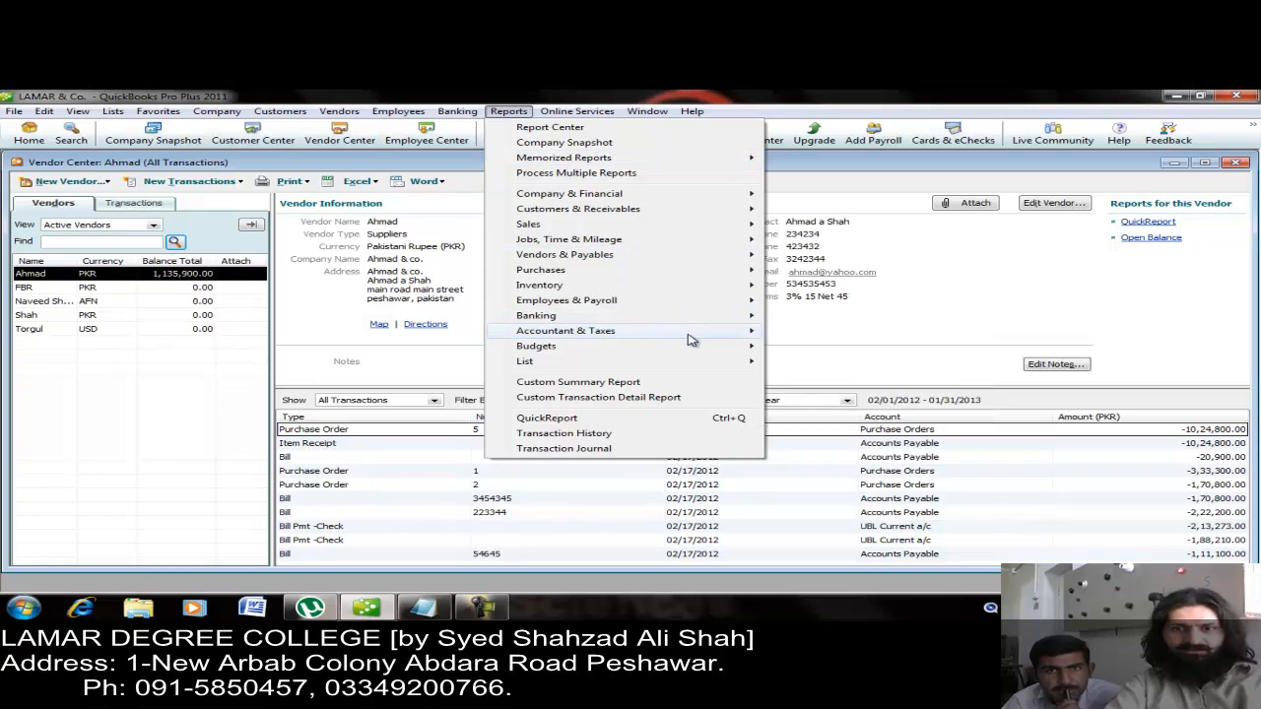
{"action": "mouse_move", "coordinate": [664, 331]}
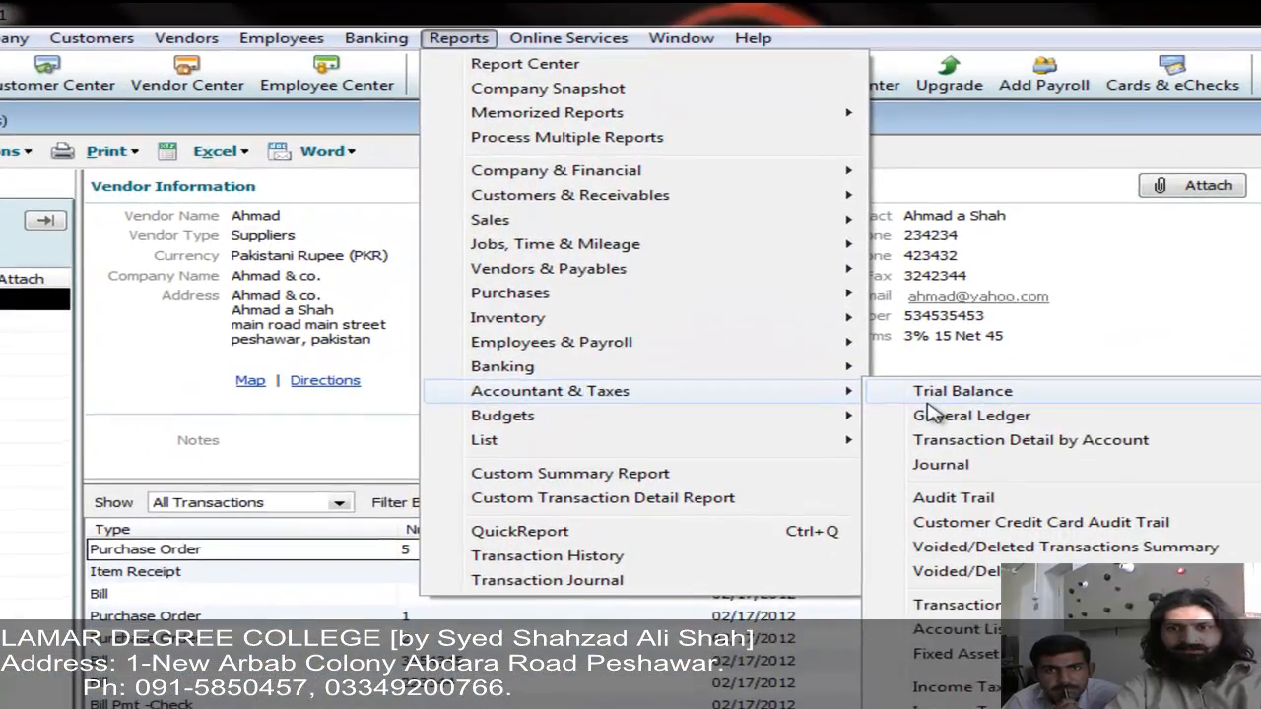
{"action": "left_click", "coordinate": [867, 356]}
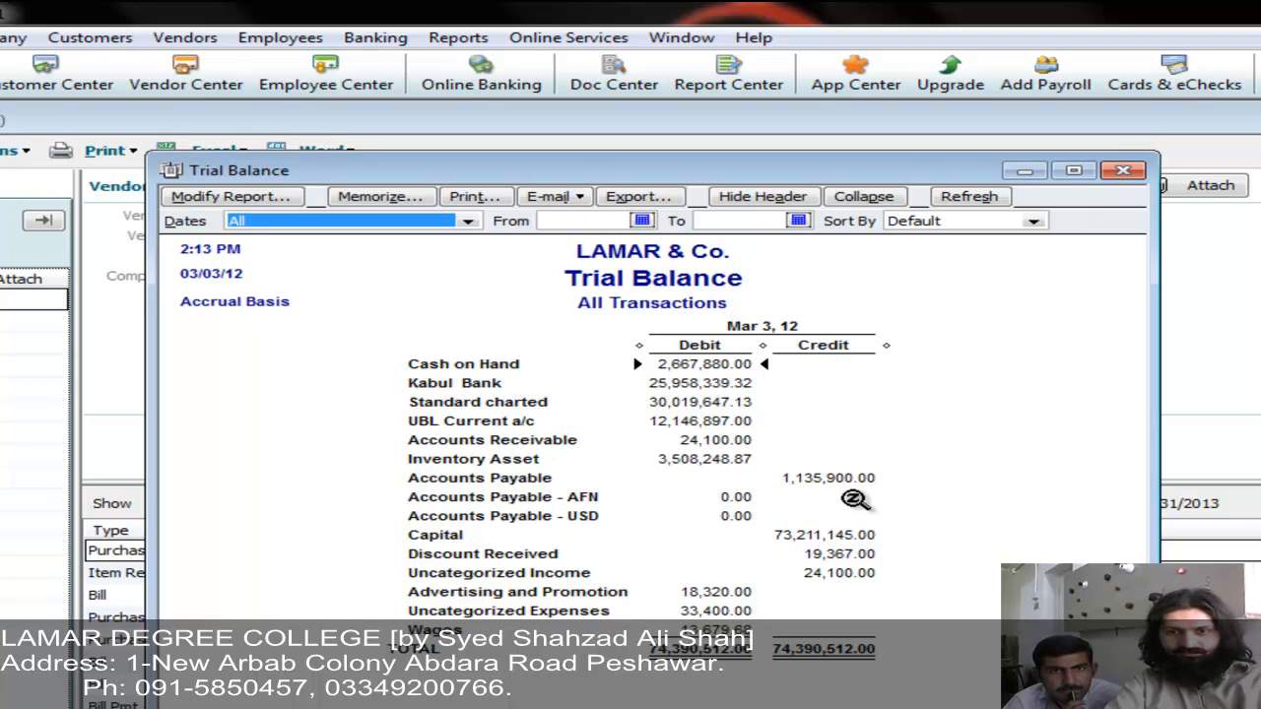
{"action": "left_click", "coordinate": [830, 478]}
{"action": "double_click", "coordinate": [830, 478]}
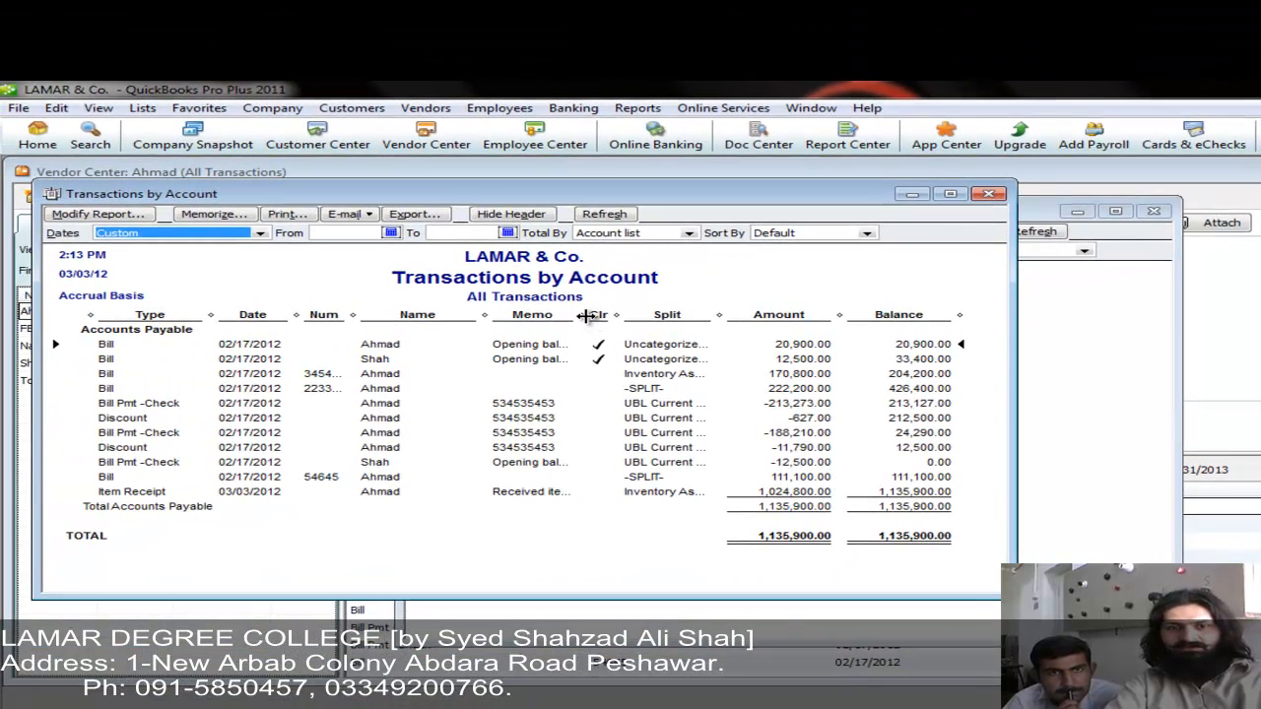
Widen the Memo column and narrow the Name column in the transactions report, then select the Item Receipt row.
{"action": "left_click_drag", "start_coordinate": [587, 316], "coordinate": [620, 315]}
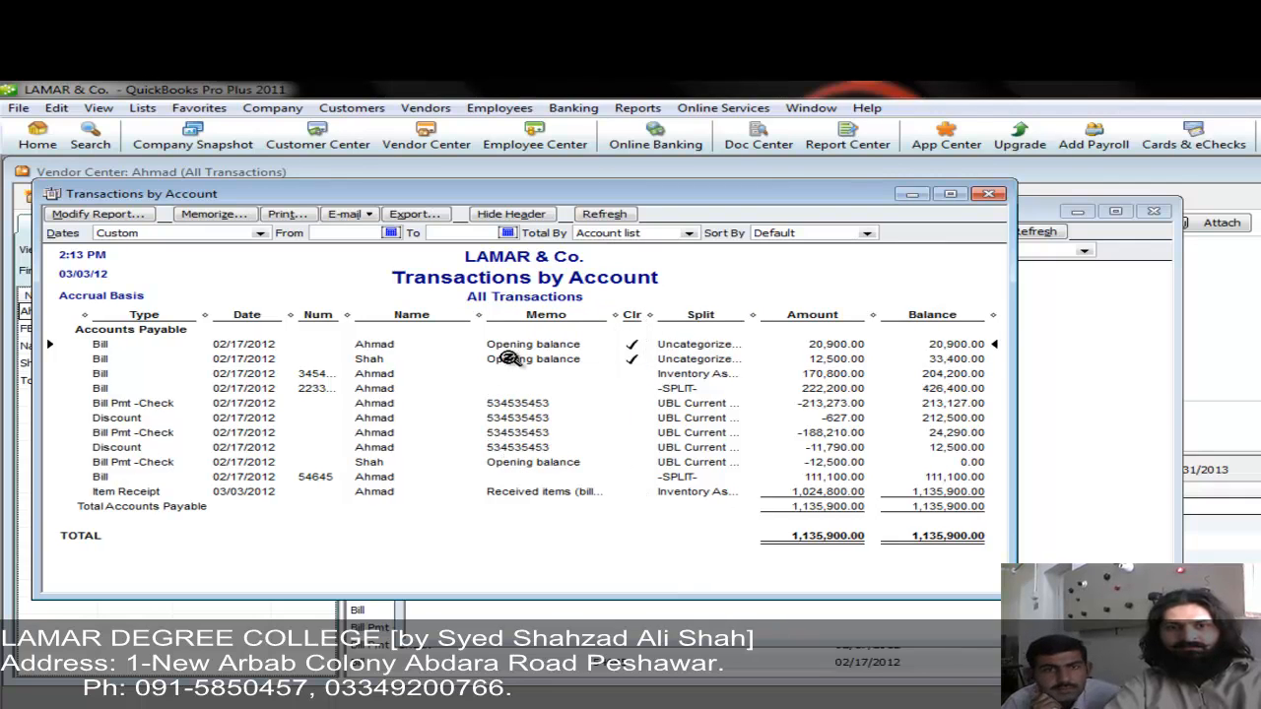
{"action": "left_click_drag", "start_coordinate": [473, 316], "coordinate": [430, 317]}
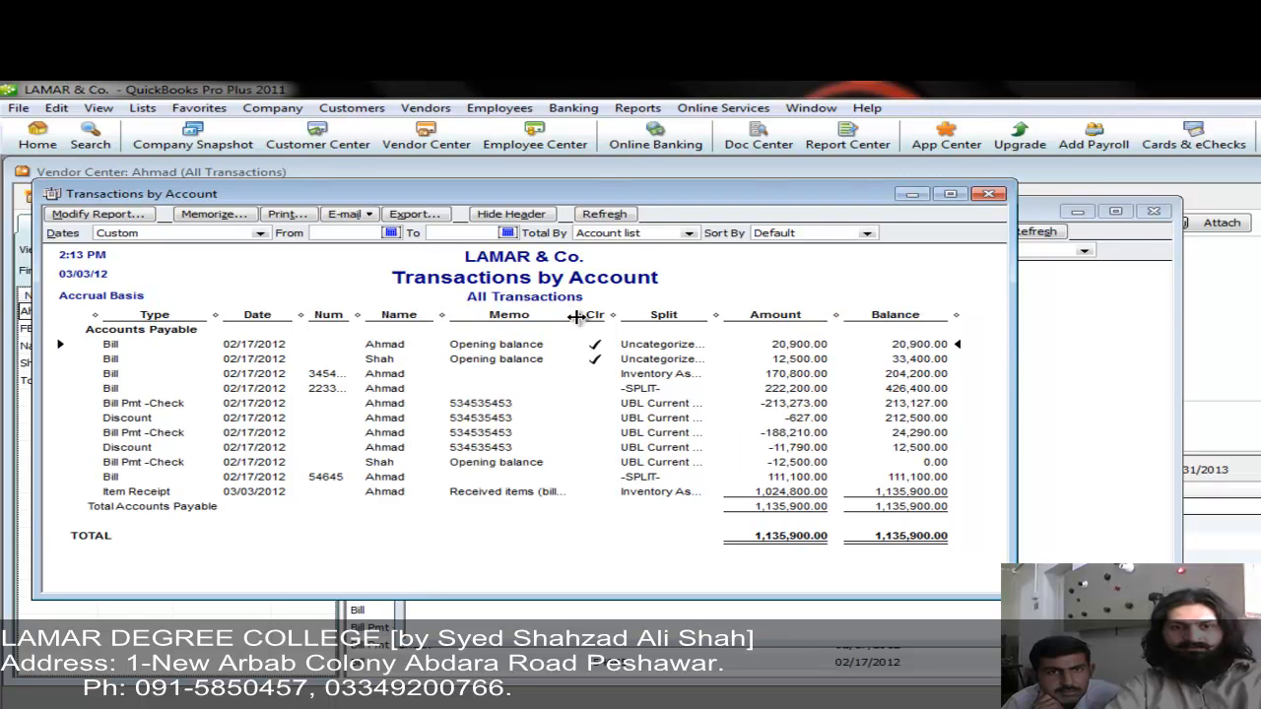
{"action": "left_click_drag", "start_coordinate": [577, 315], "coordinate": [619, 317]}
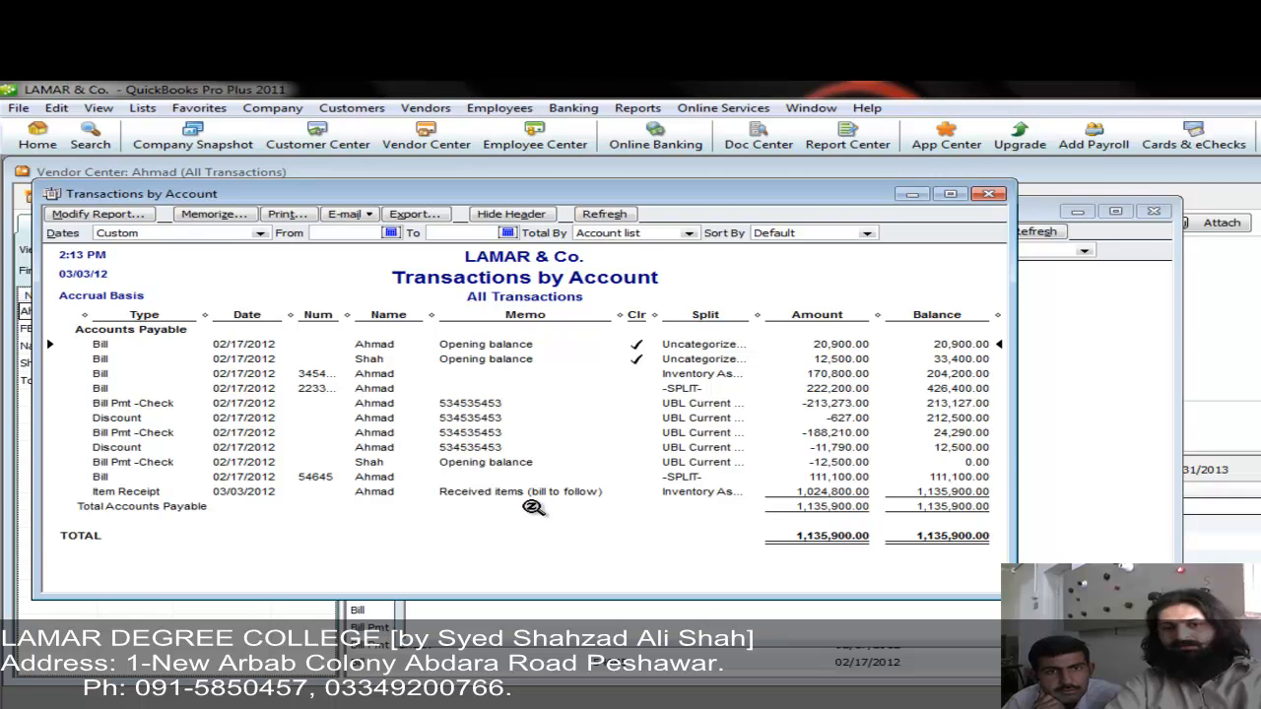
{"action": "left_click", "coordinate": [537, 494]}
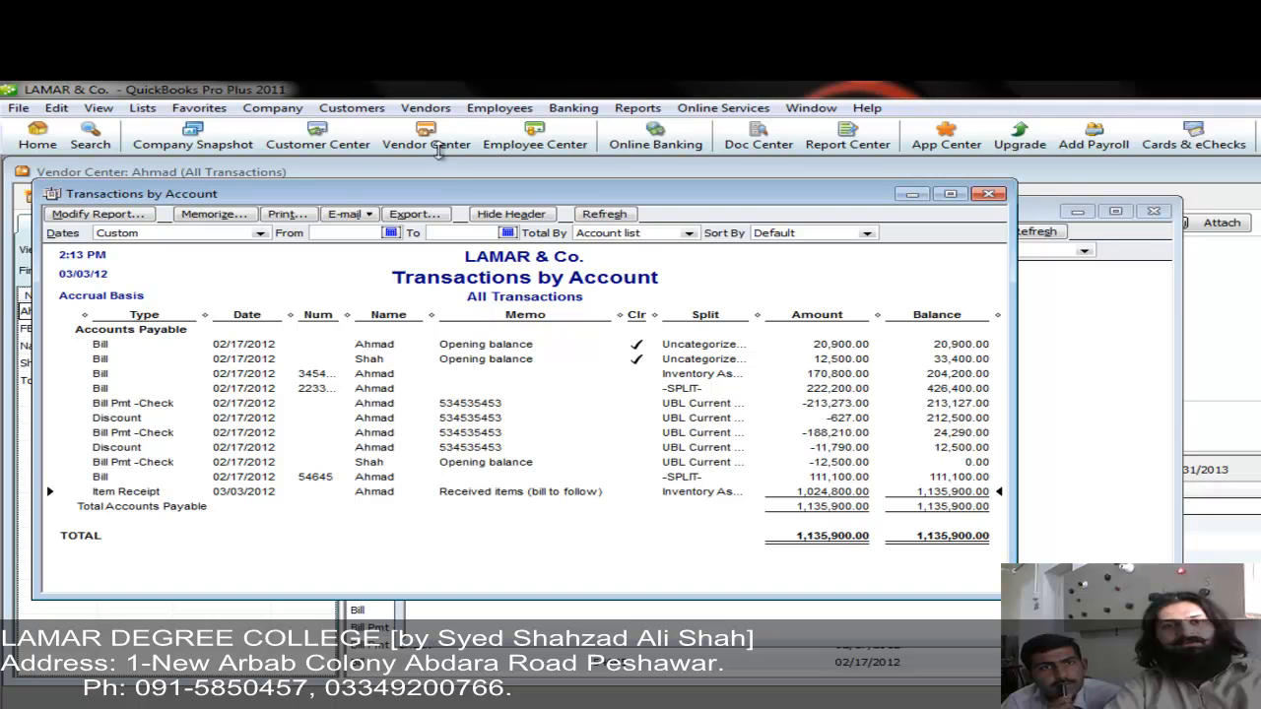
Open Pay Bills and move its window below the Item Receipt row to compare payable bills with the Accounts Payable transactions.
{"action": "left_click", "coordinate": [430, 109]}
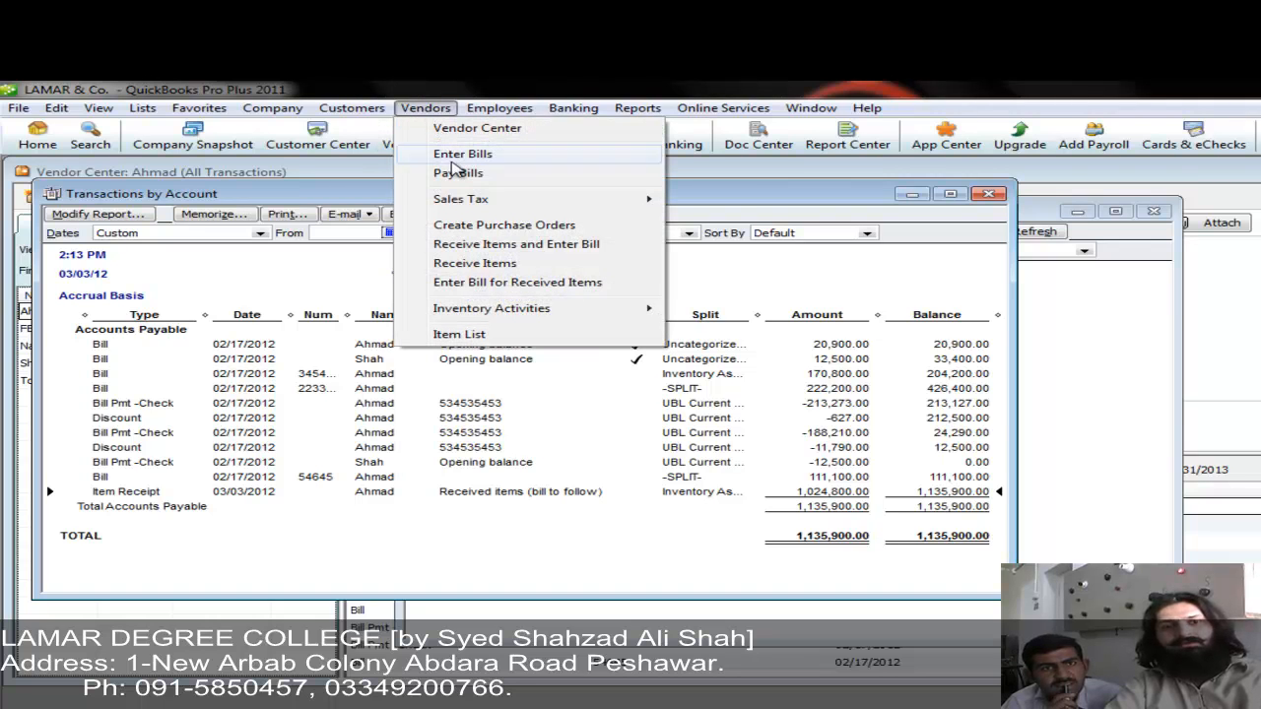
{"action": "left_click", "coordinate": [459, 174]}
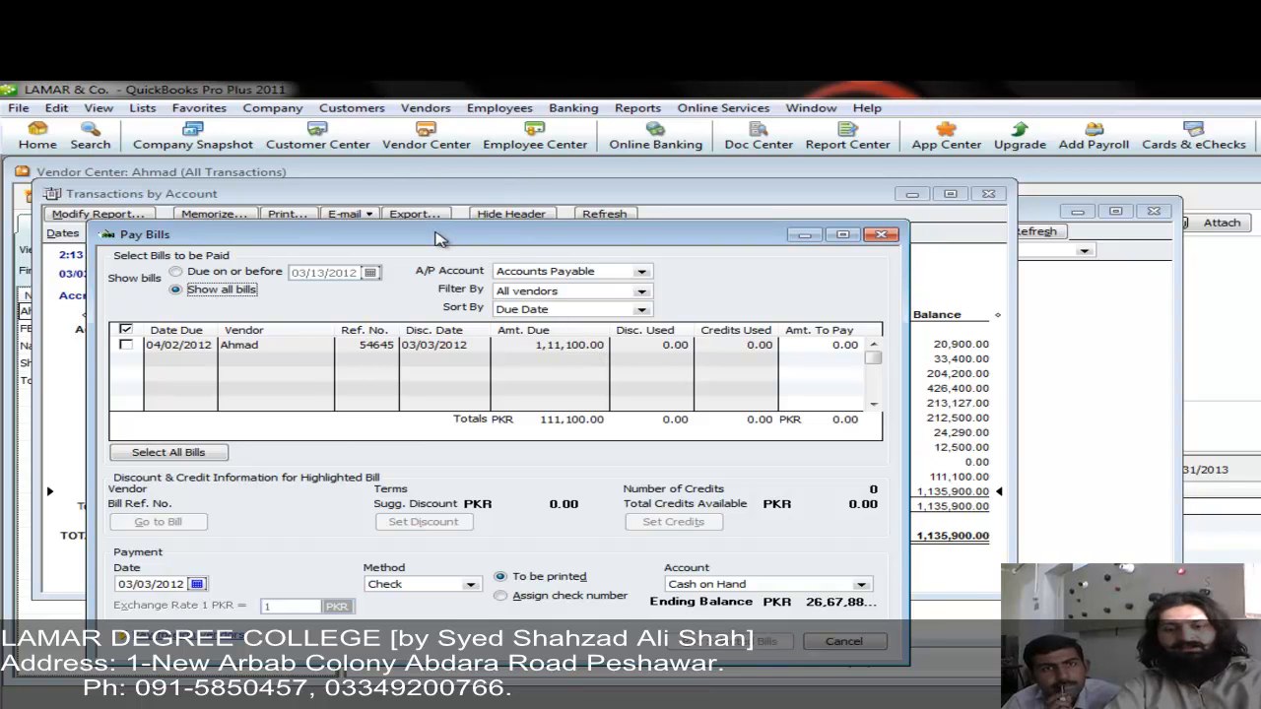
{"action": "left_click_drag", "start_coordinate": [440, 239], "coordinate": [589, 501]}
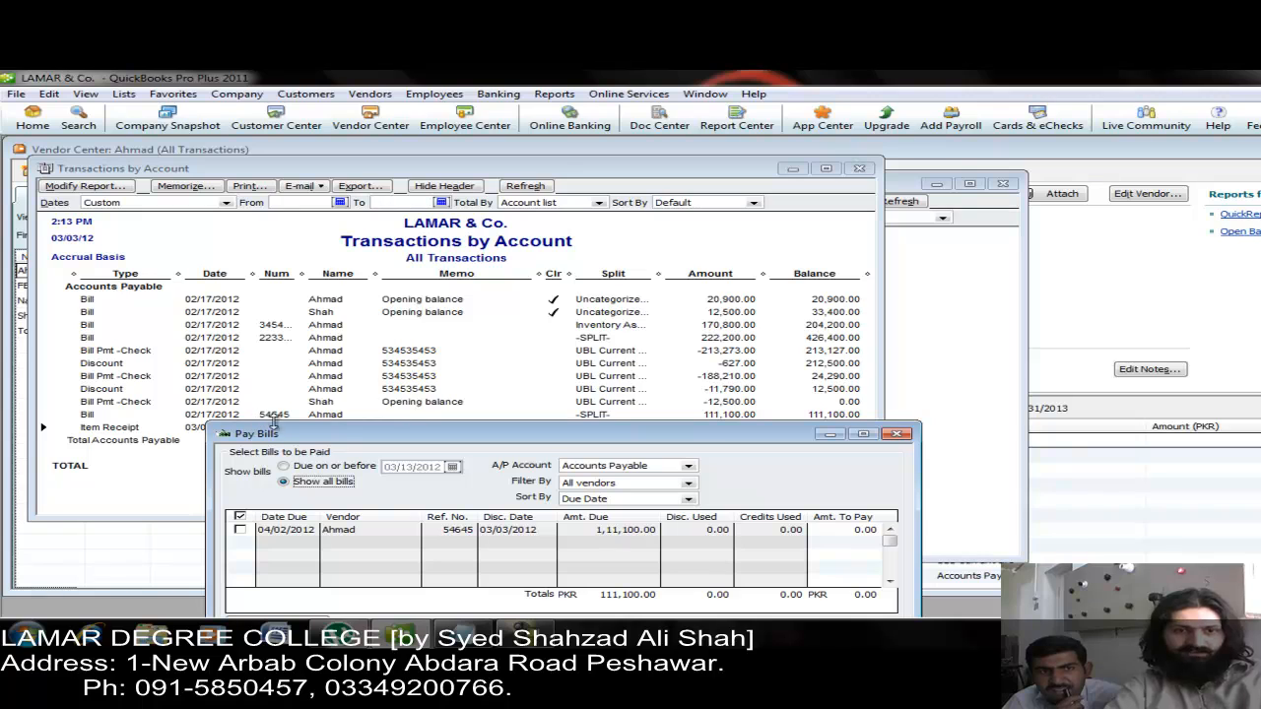
{"action": "mouse_move", "coordinate": [305, 440]}
{"action": "left_mouse_down"}
{"action": "mouse_move", "coordinate": [314, 484]}
{"action": "mouse_move", "coordinate": [288, 453]}
{"action": "left_mouse_up"}
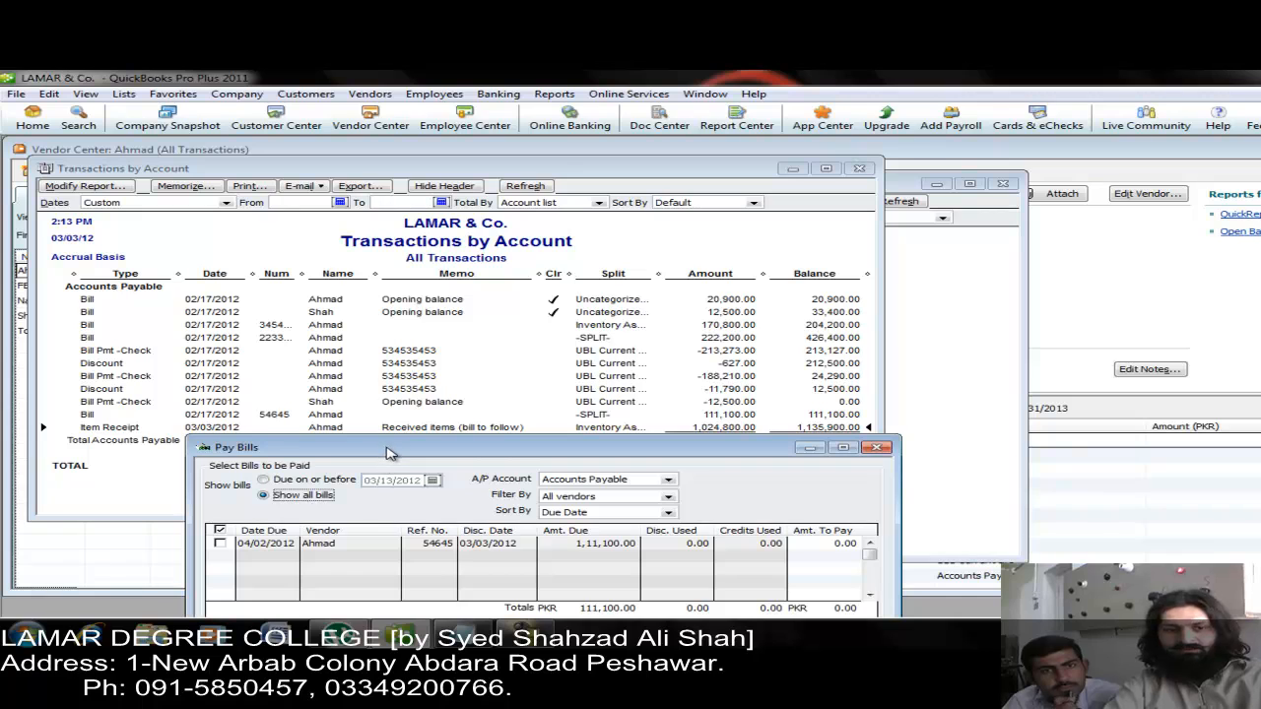
Move Pay Bills fully into view and start Enter Bill for Received Items for the vendor on the item receipt.
{"action": "left_click_drag", "start_coordinate": [387, 453], "coordinate": [536, 269]}
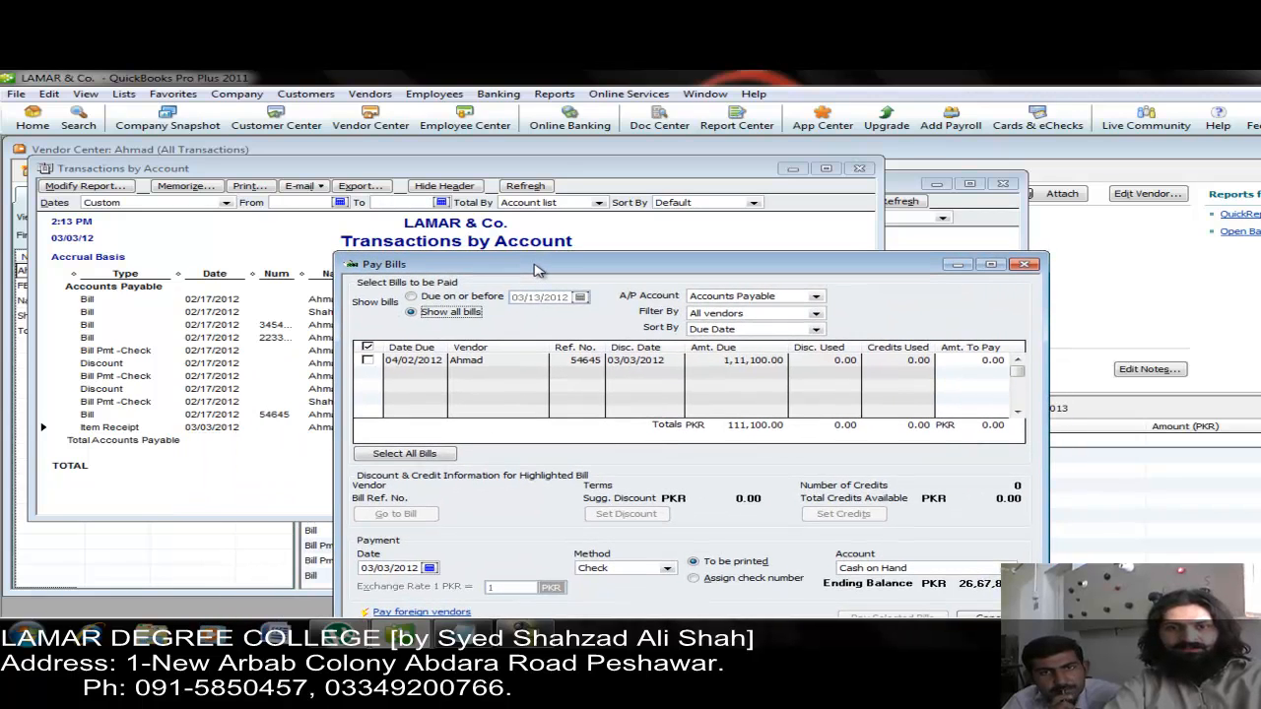
{"action": "left_click", "coordinate": [372, 94]}
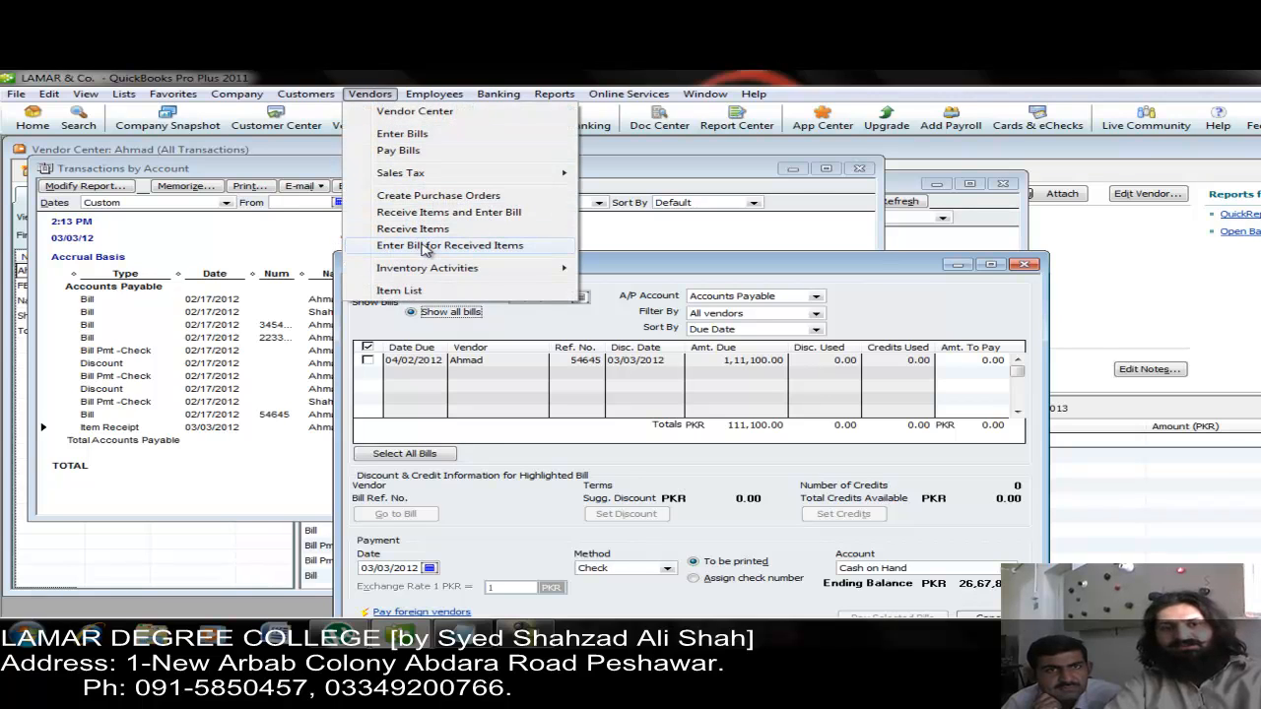
{"action": "left_click", "coordinate": [424, 247]}
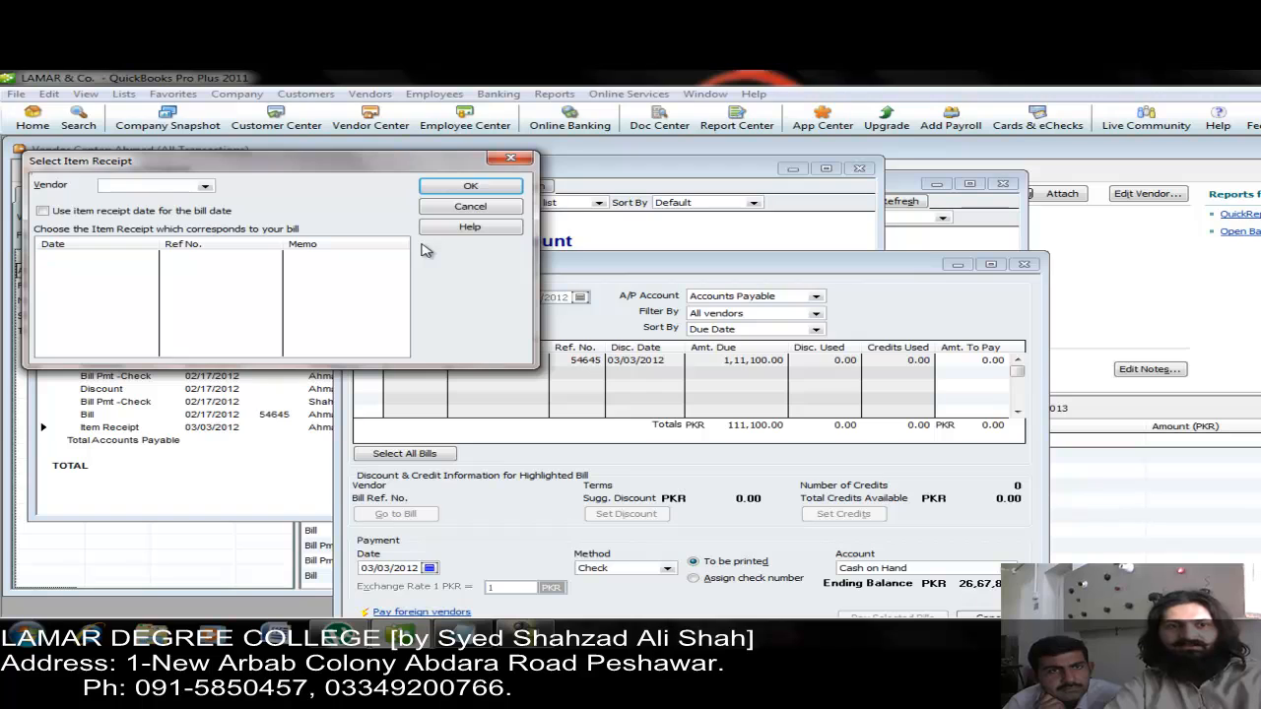
{"action": "left_click", "coordinate": [205, 186]}
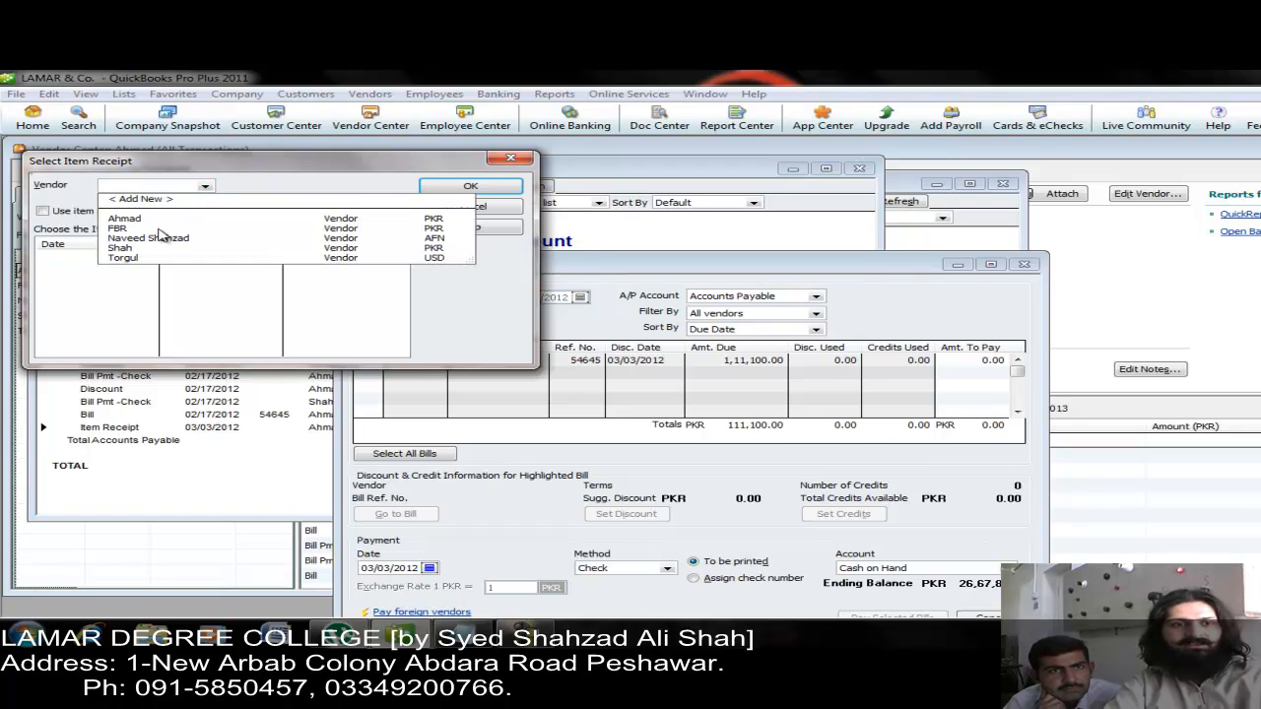
{"action": "left_click", "coordinate": [126, 219]}
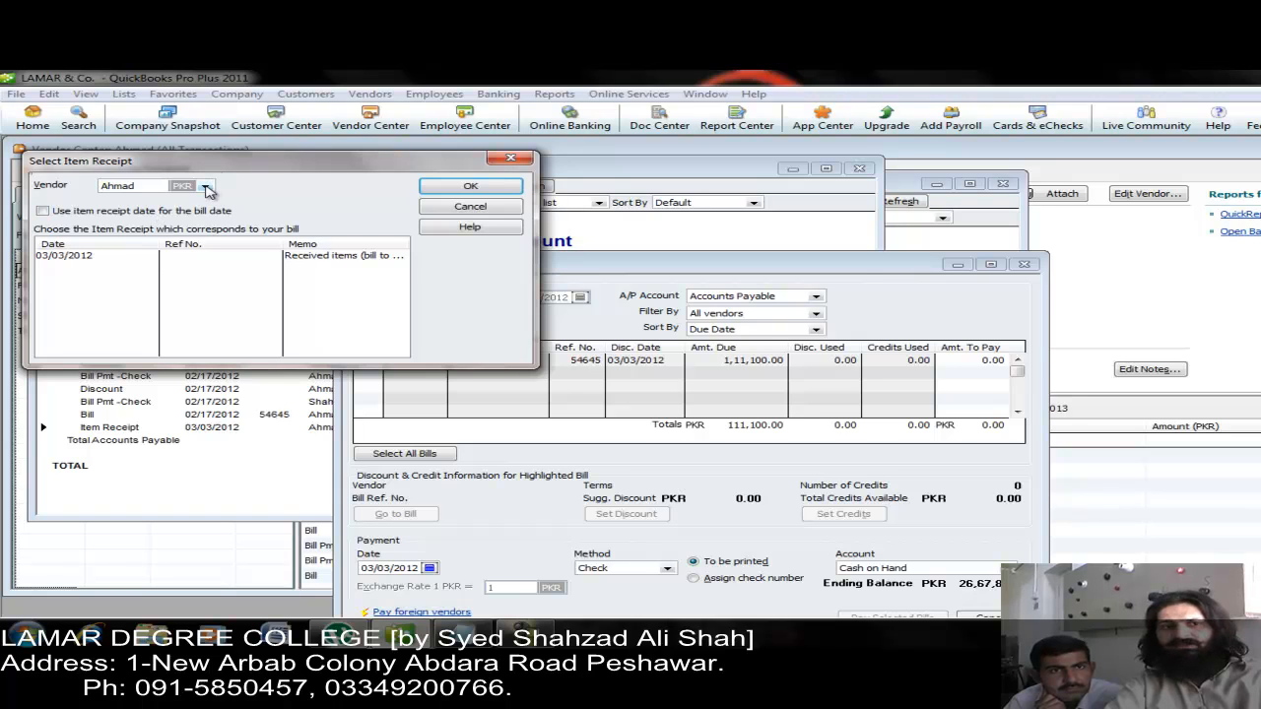
Check the AFN vendor for open item receipts and reselect the PKR vendor on the item receipt.
{"action": "left_click", "coordinate": [205, 186]}
{"action": "left_click", "coordinate": [143, 239]}
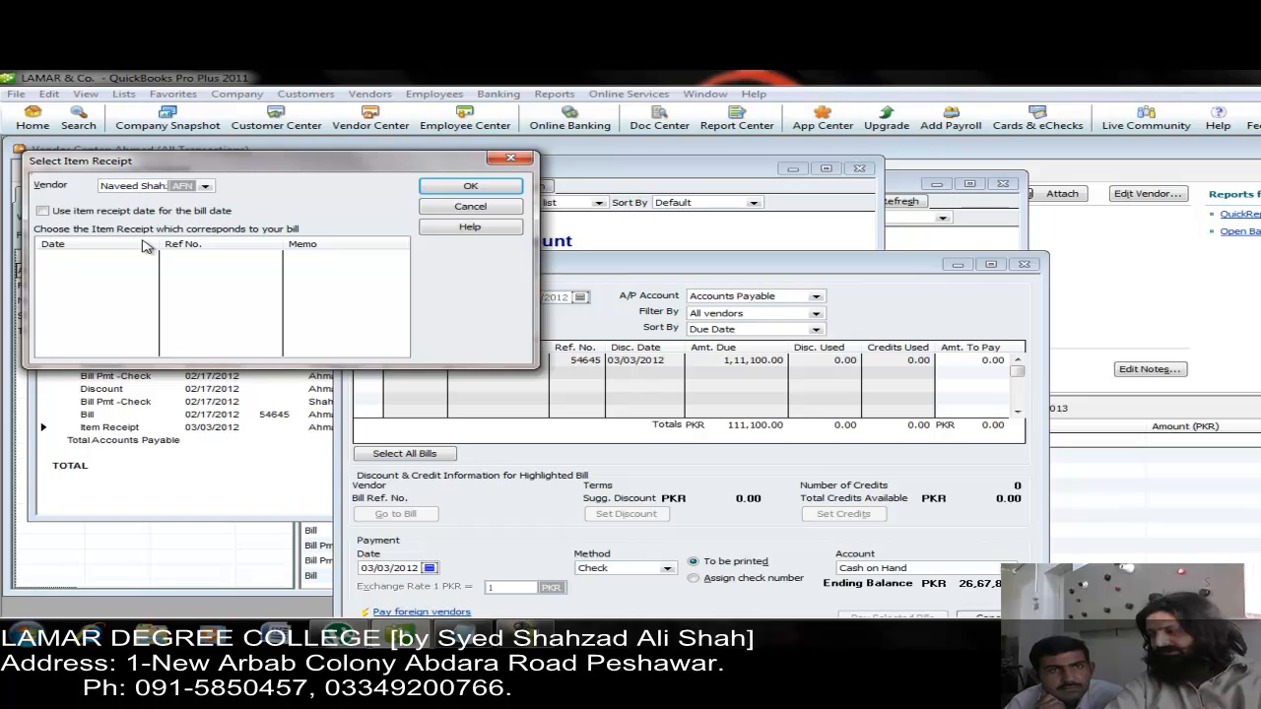
{"action": "left_click", "coordinate": [205, 187]}
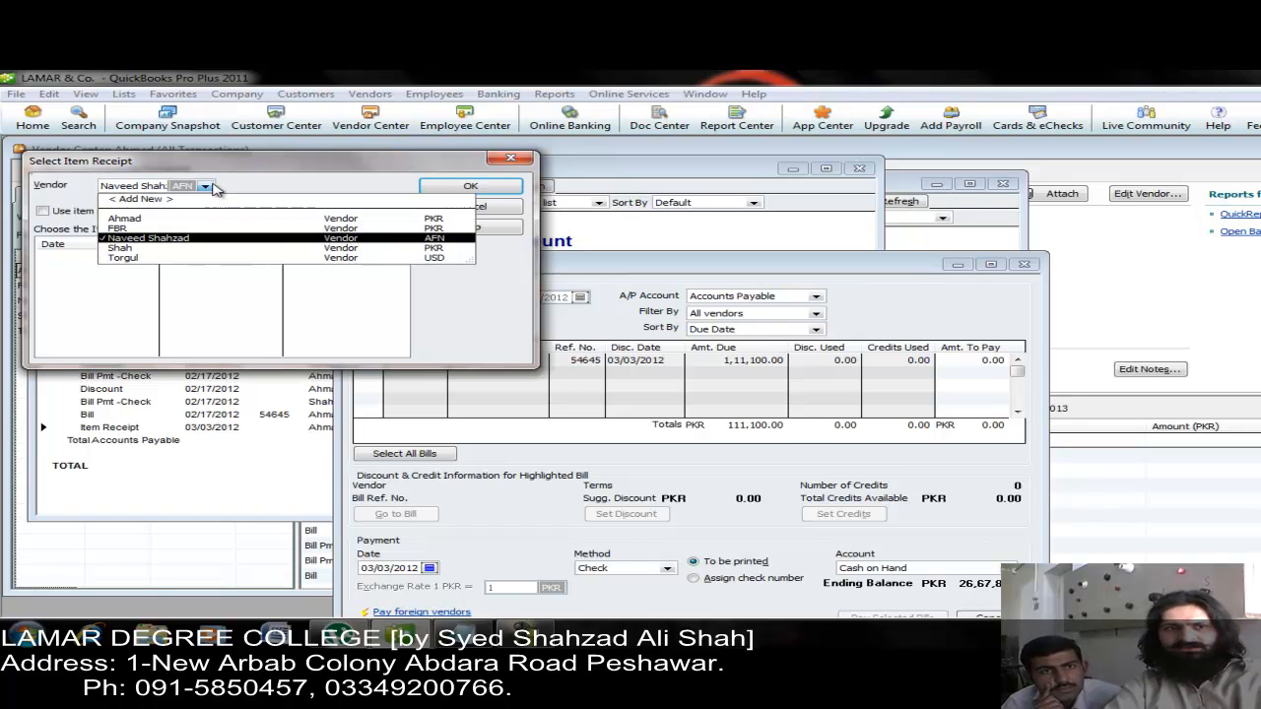
{"action": "left_click", "coordinate": [153, 220]}
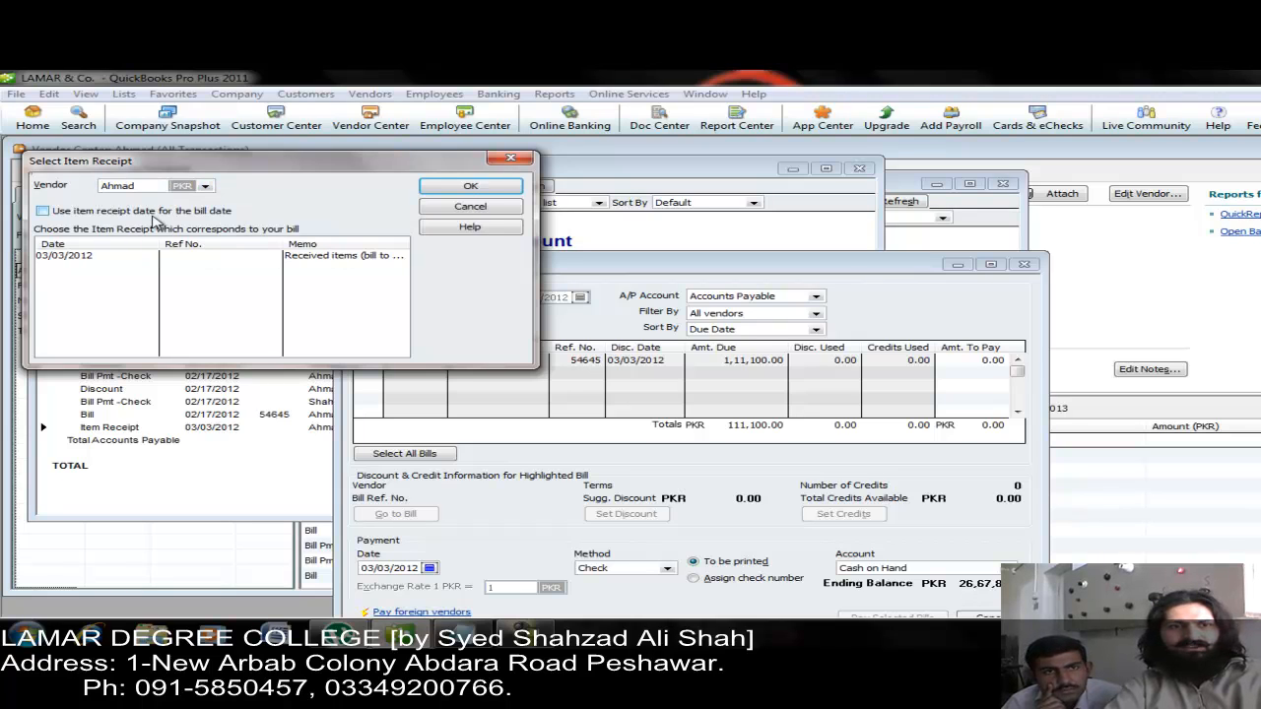
Convert the 03/03/2012 item receipt into a bill with reference number 332211, and save it despite the vendor's credit limit.
{"action": "left_click", "coordinate": [104, 261]}
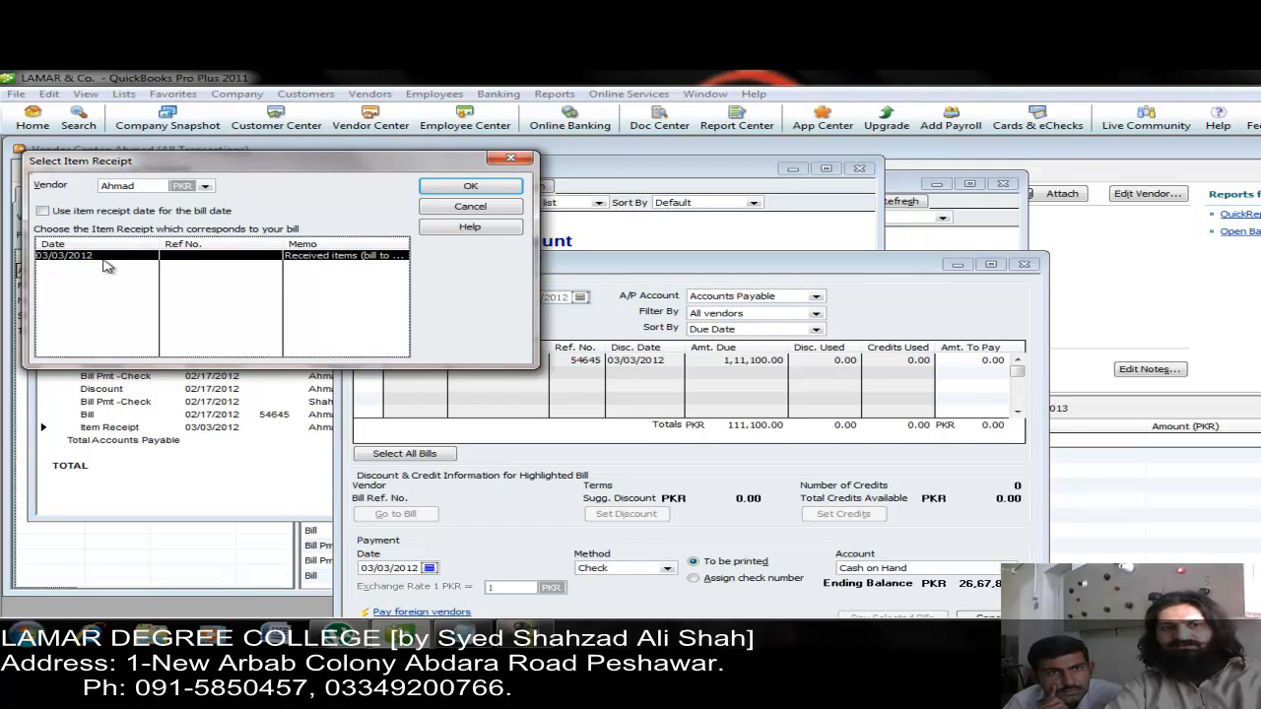
{"action": "left_click", "coordinate": [458, 192]}
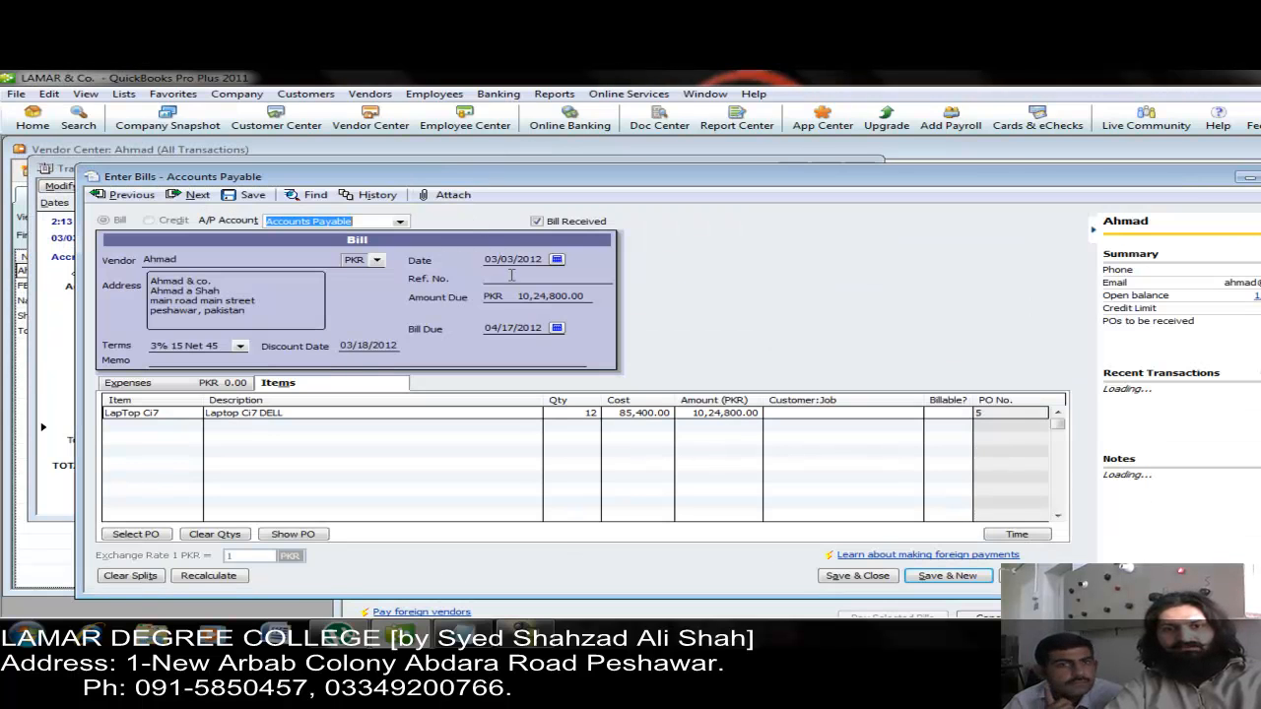
{"action": "left_click", "coordinate": [511, 276]}
{"action": "type", "text": "332211"}
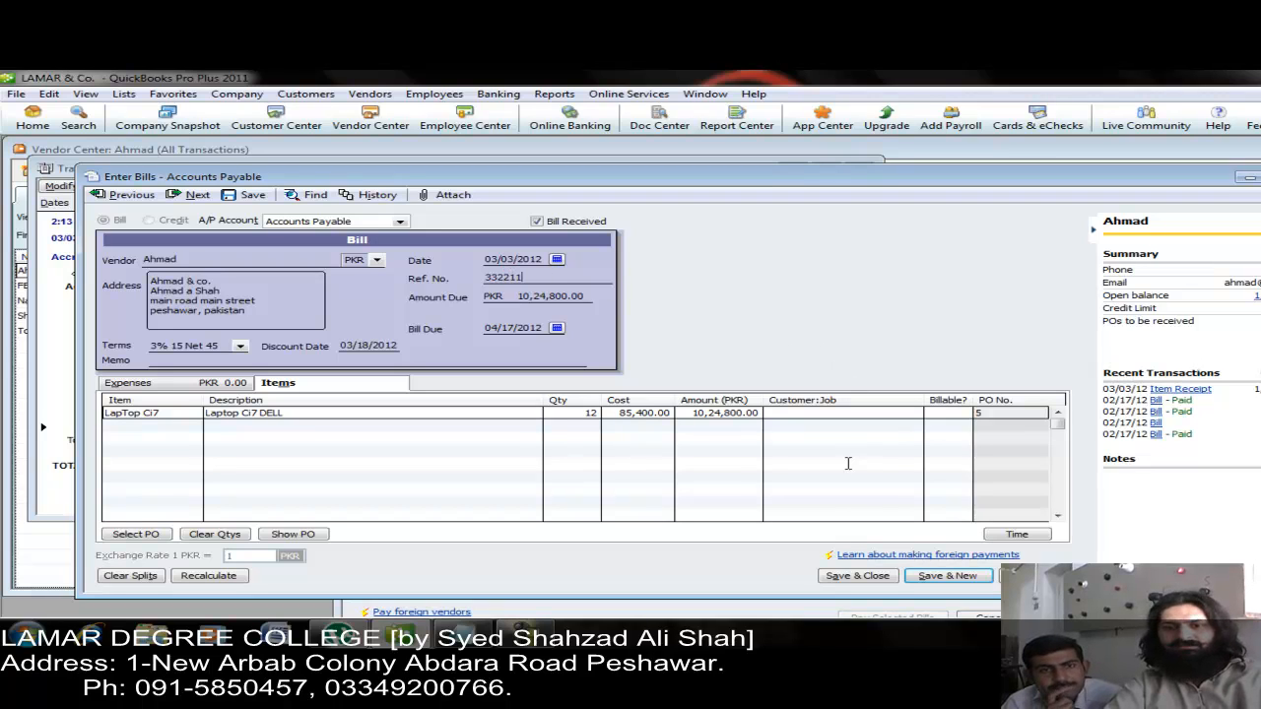
{"action": "left_click", "coordinate": [858, 579]}
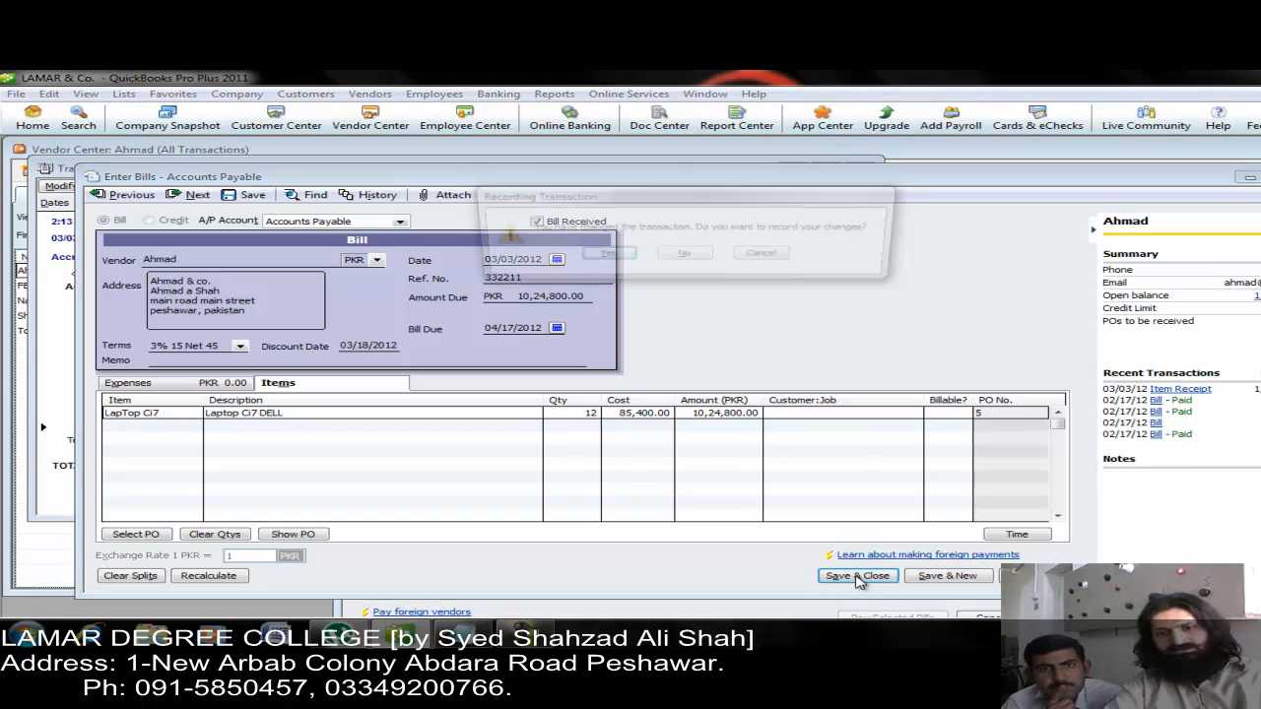
{"action": "key", "text": "Return"}
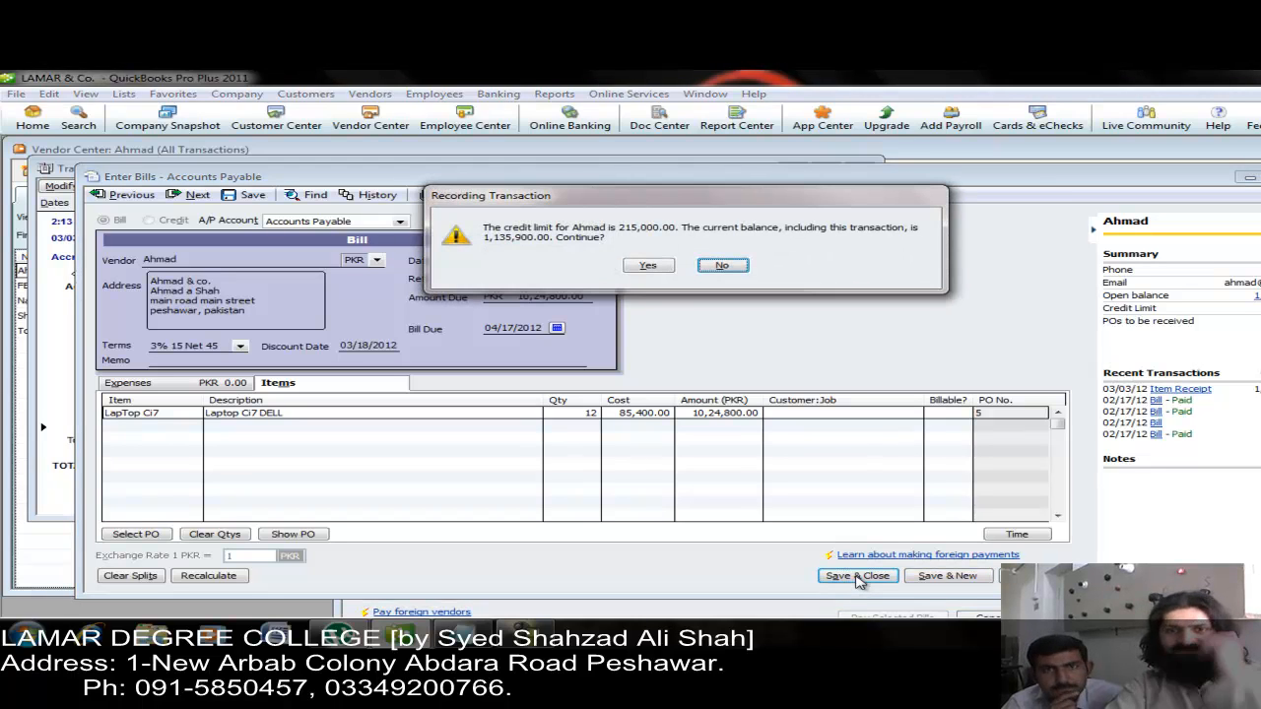
{"action": "key", "text": "y"}
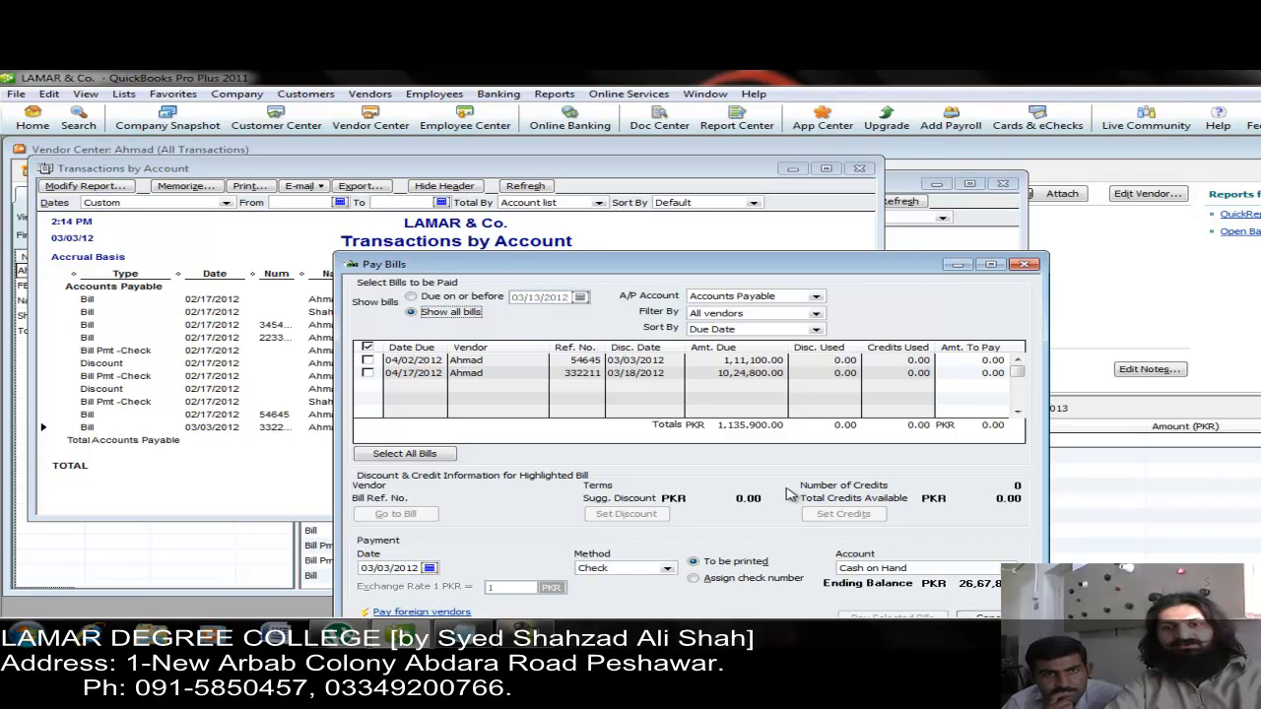
Select bill 332211 in Pay Bills to review its terms and discount information, and close Pay Bills.
{"action": "left_click", "coordinate": [635, 376]}
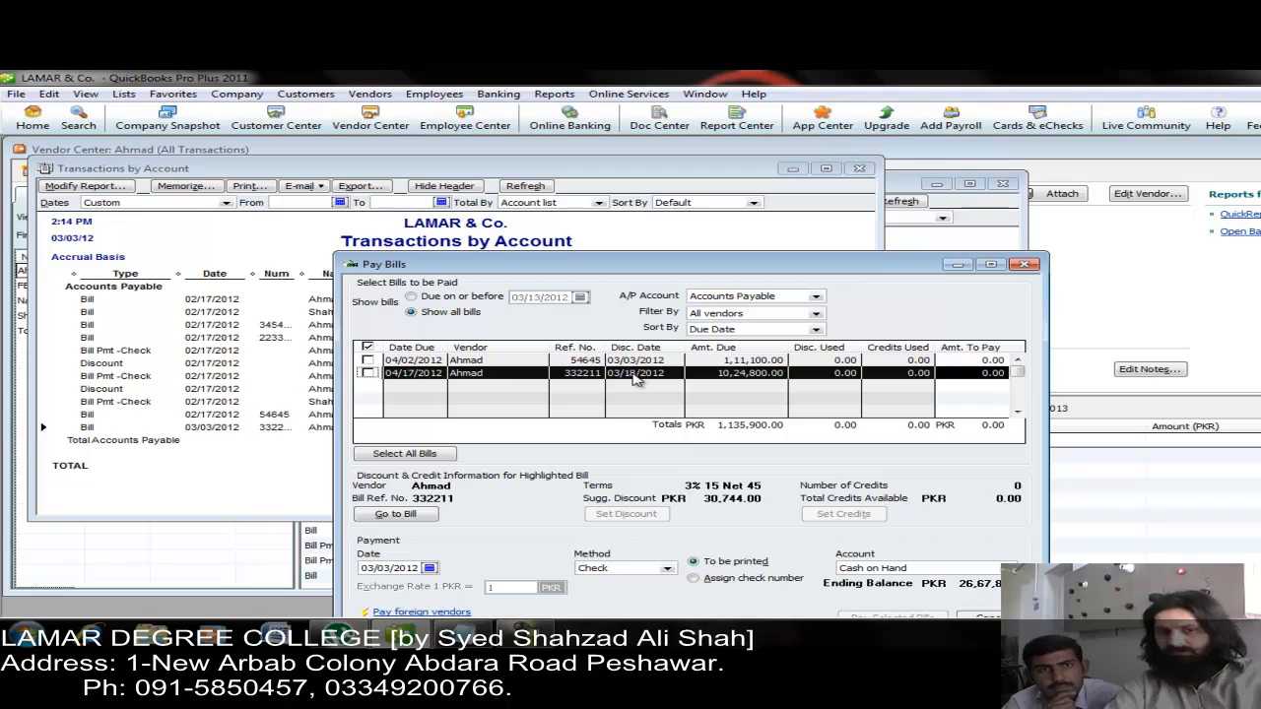
{"action": "left_click", "coordinate": [1024, 265]}
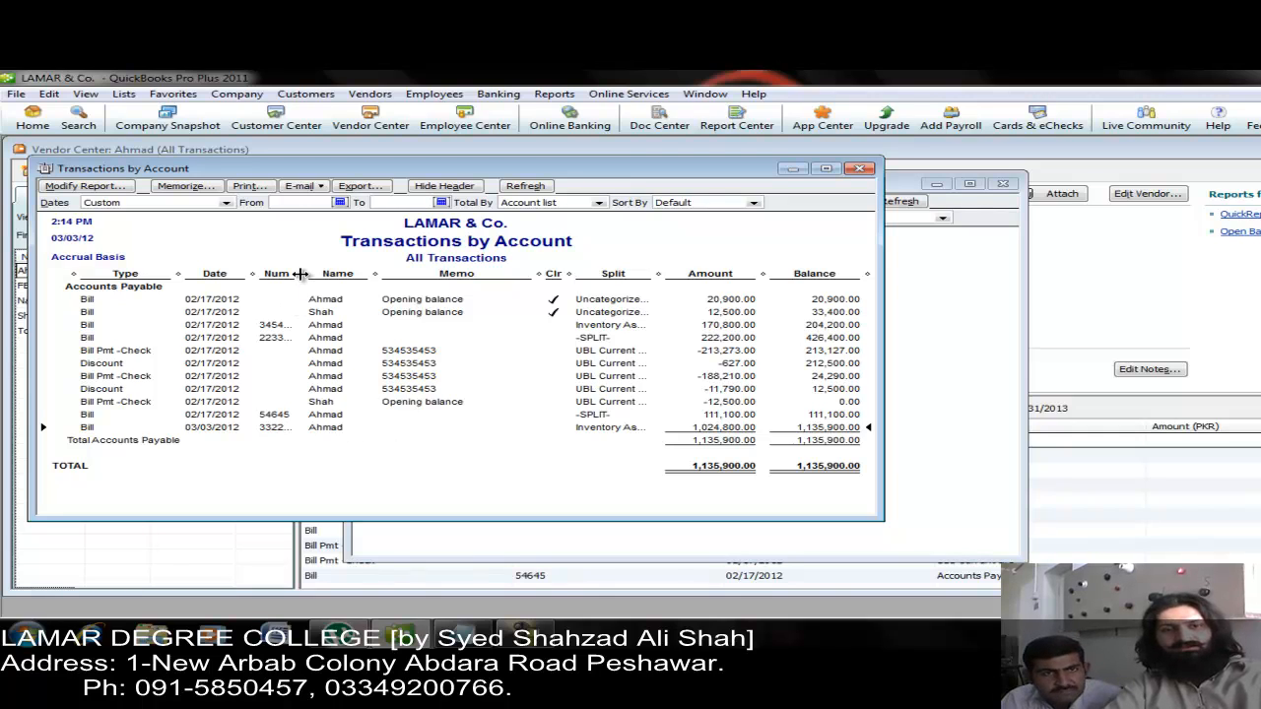
Widen the Num column in the transactions report to read the full bill numbers, and close all open windows.
{"action": "left_click_drag", "start_coordinate": [299, 273], "coordinate": [321, 273]}
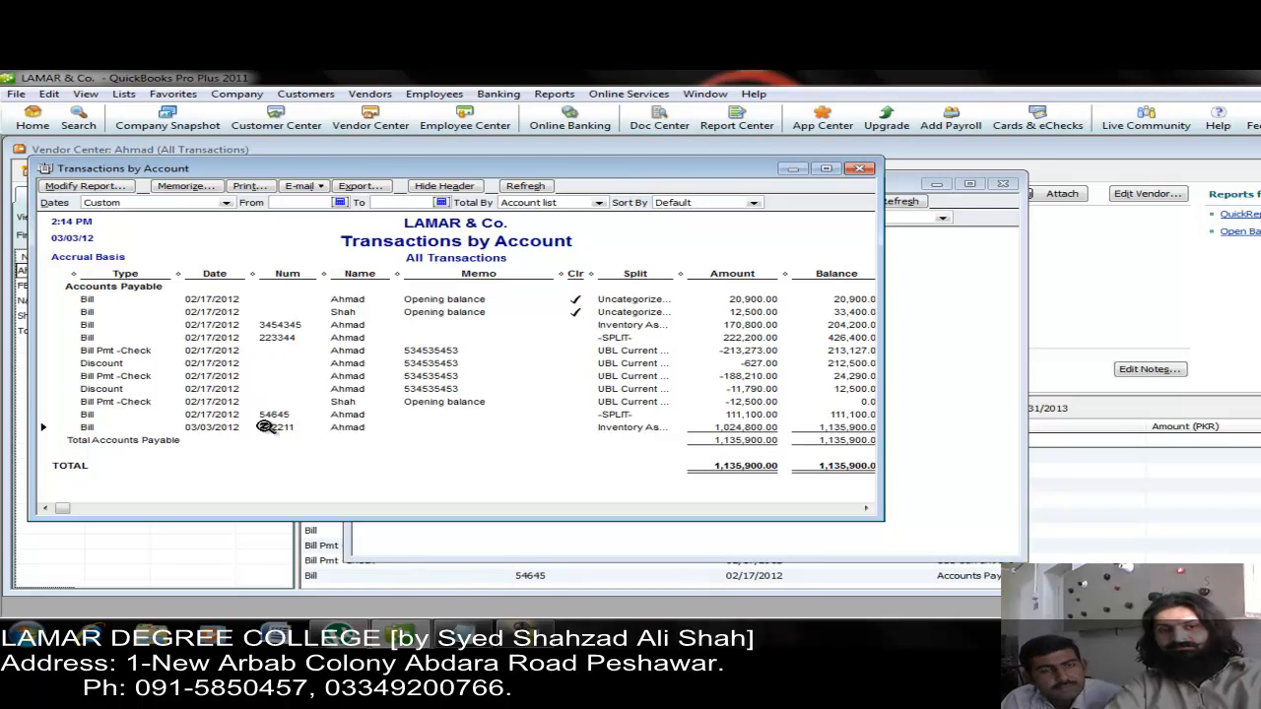
{"action": "key", "text": "Escape"}
{"action": "key", "text": "Escape"}
{"action": "key", "text": "Escape"}
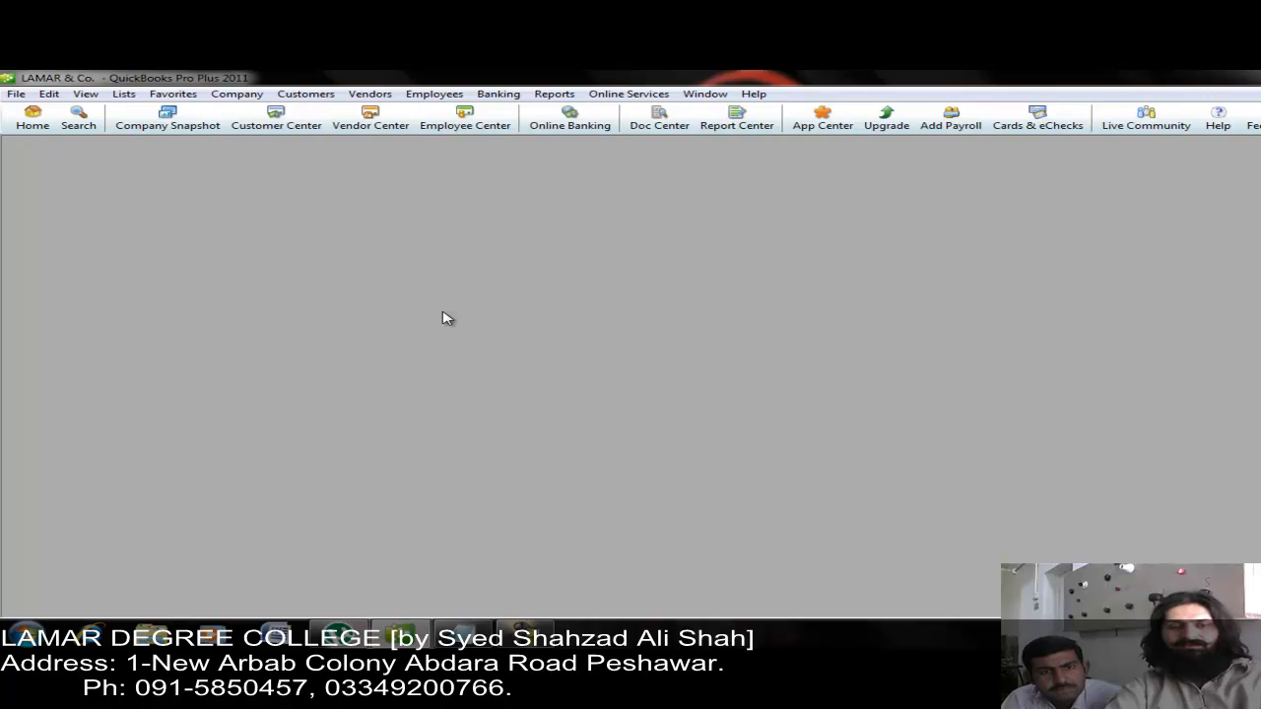
Open a blank Enter Bills form, examine its Items and Expenses sections, and close it without saving.
{"action": "left_click", "coordinate": [362, 95]}
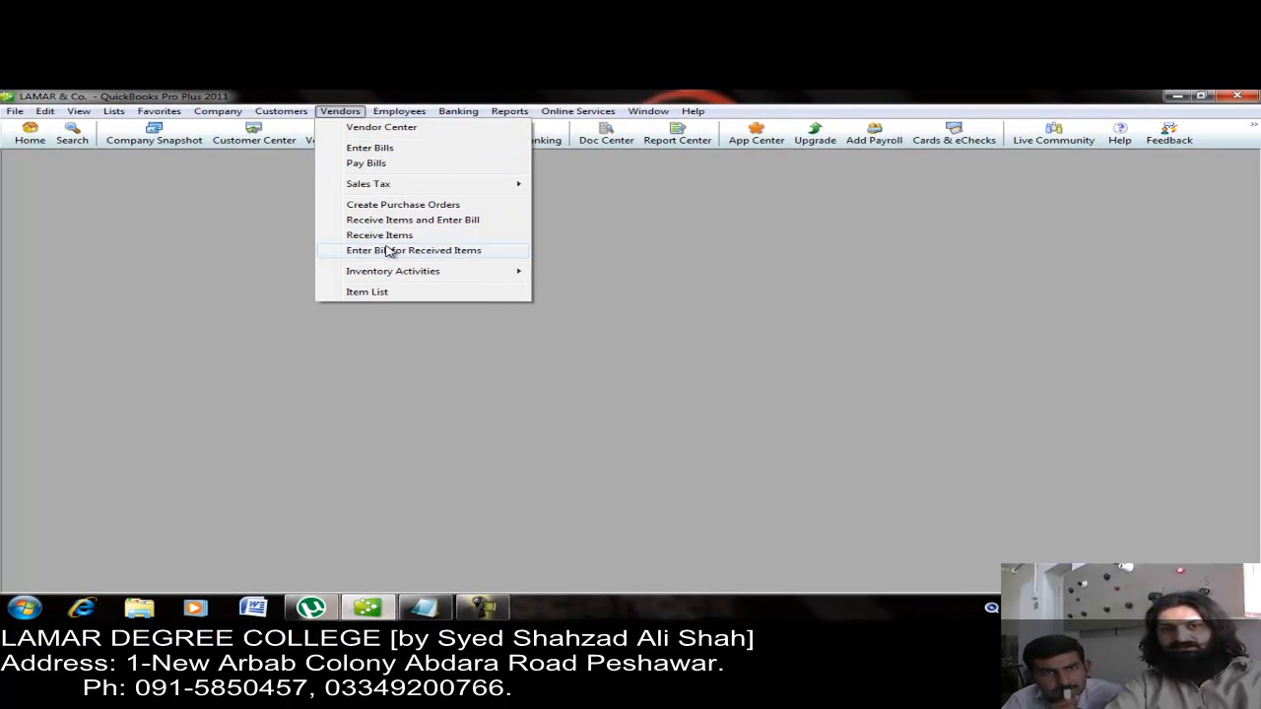
{"action": "left_click", "coordinate": [372, 149]}
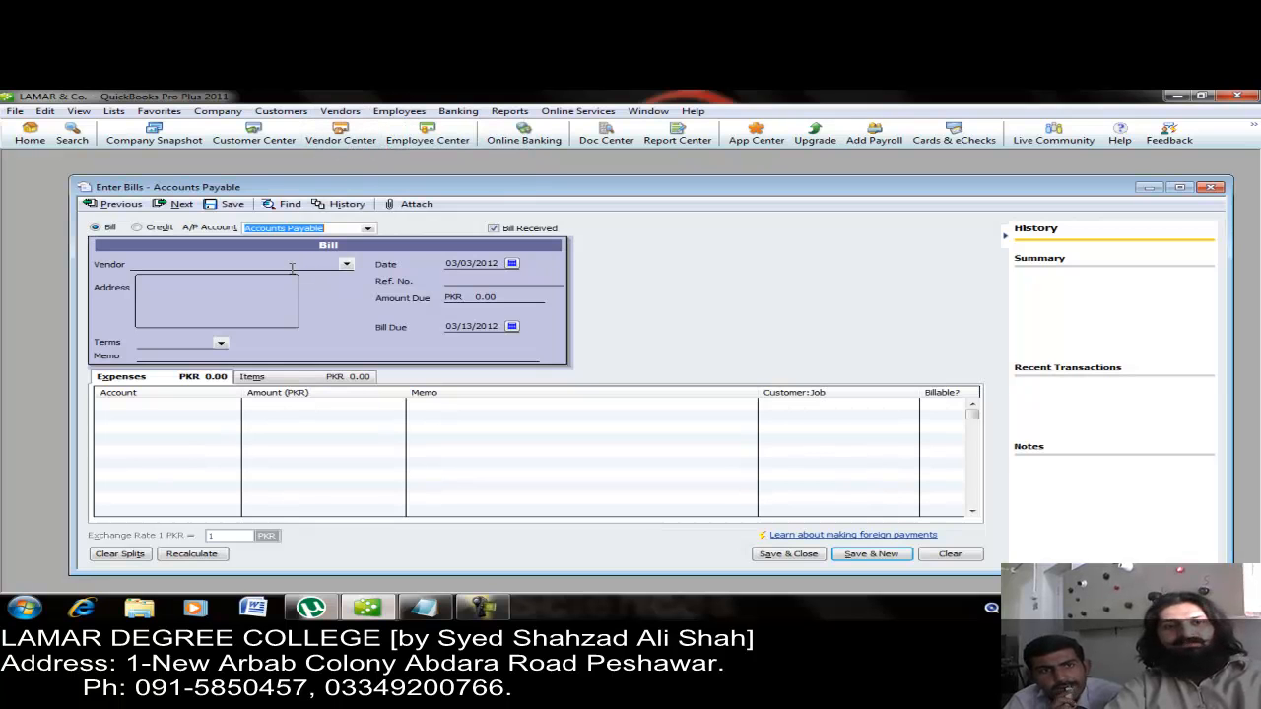
{"action": "left_click", "coordinate": [294, 380]}
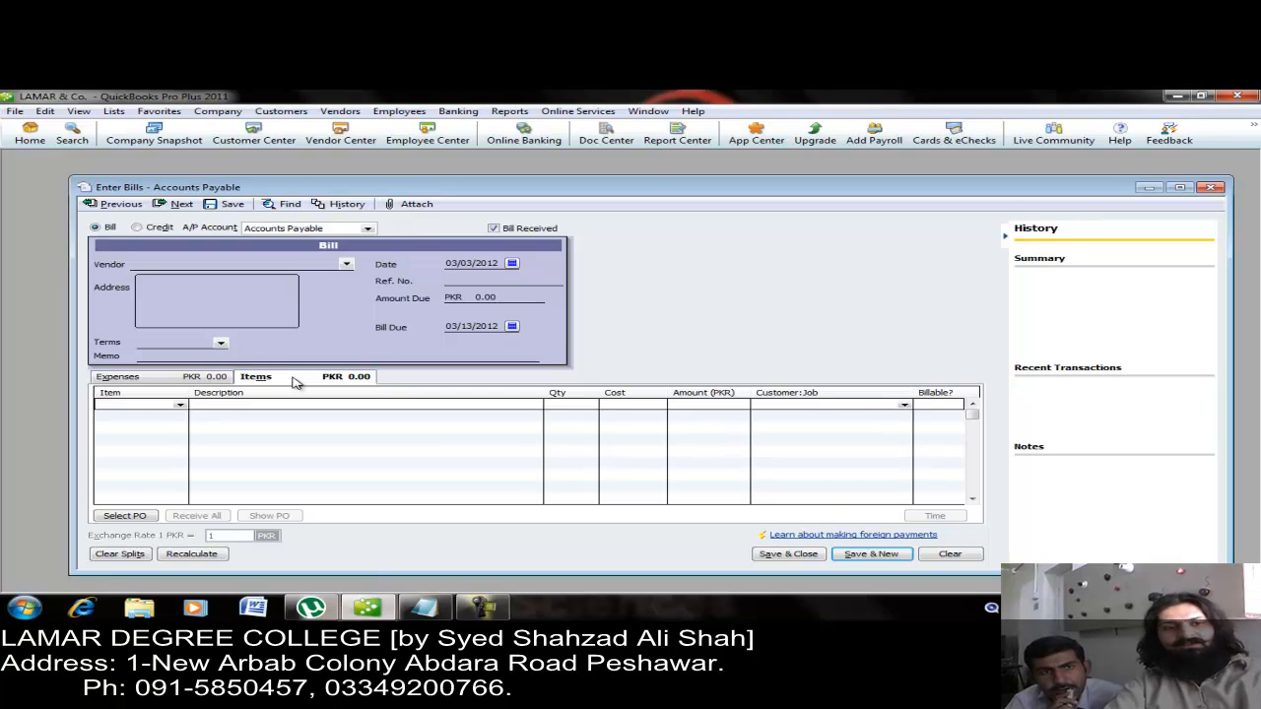
{"action": "left_click", "coordinate": [192, 381]}
{"action": "key", "text": "Escape"}
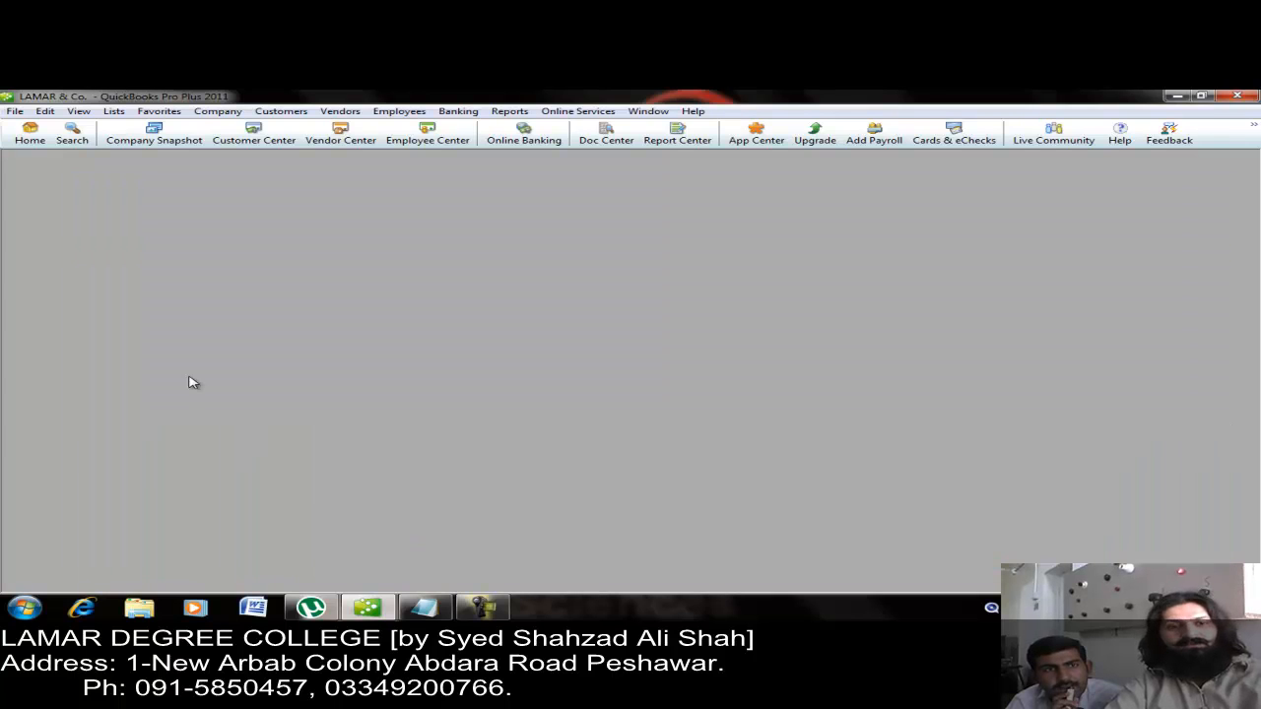
Start a bill with Receive Items and Enter Bill, show its expense lines and choose the AFN vendor.
{"action": "left_click", "coordinate": [338, 113]}
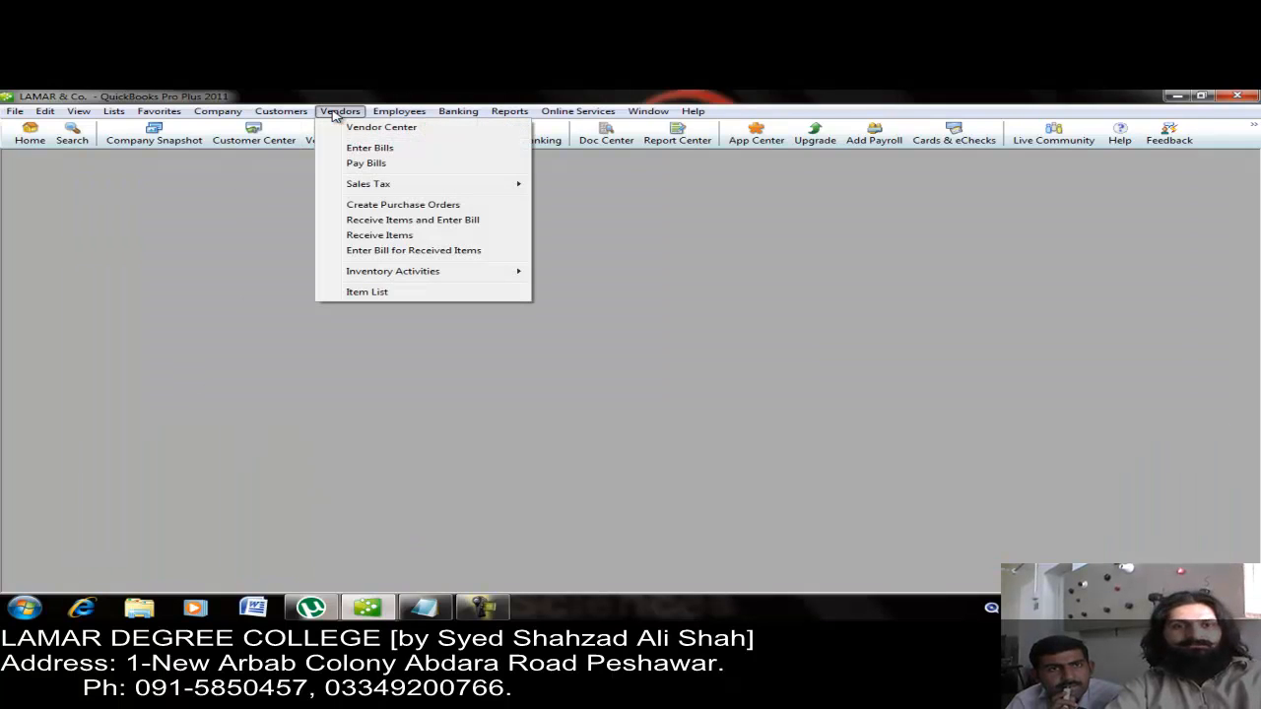
{"action": "left_click", "coordinate": [387, 221]}
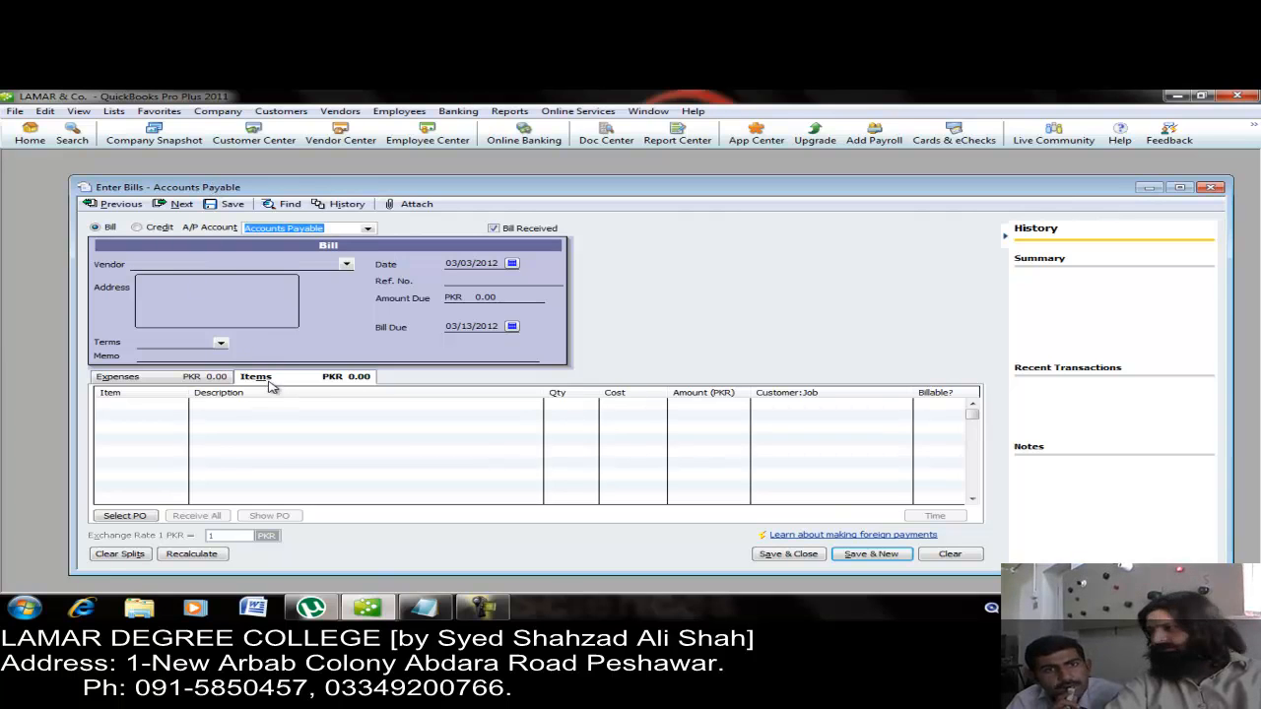
{"action": "left_click", "coordinate": [199, 382]}
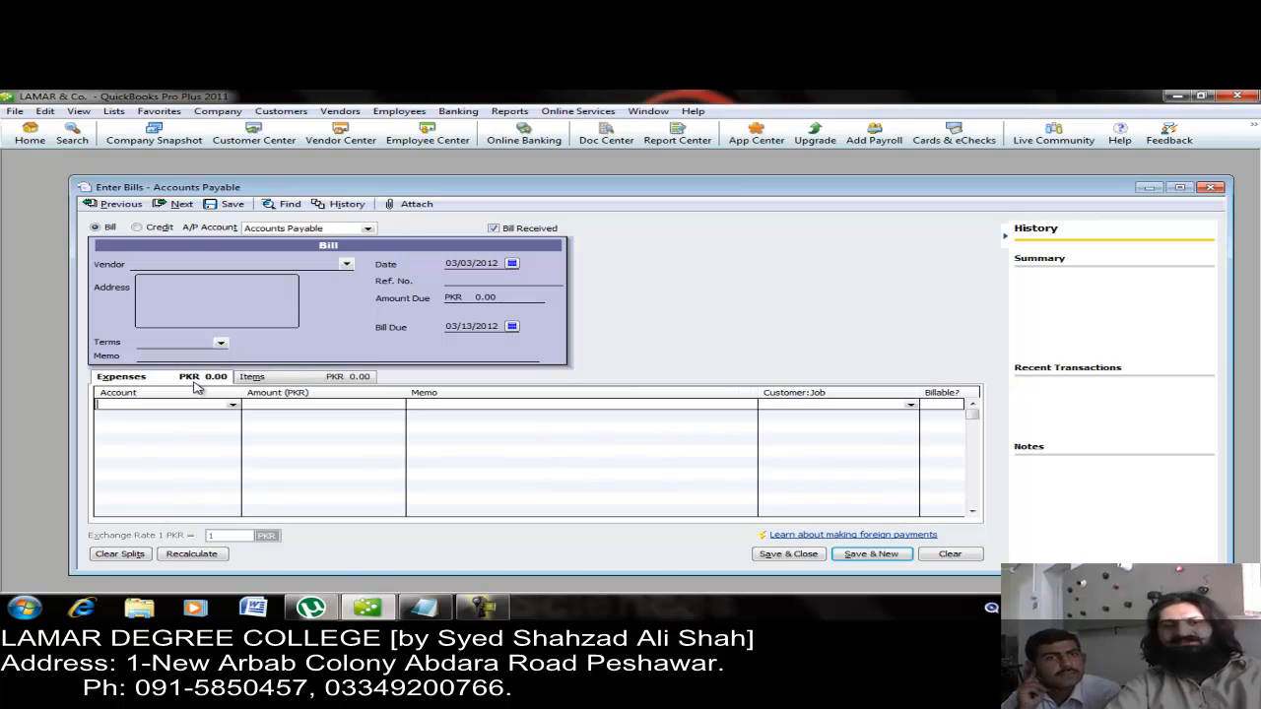
{"action": "left_click", "coordinate": [345, 266]}
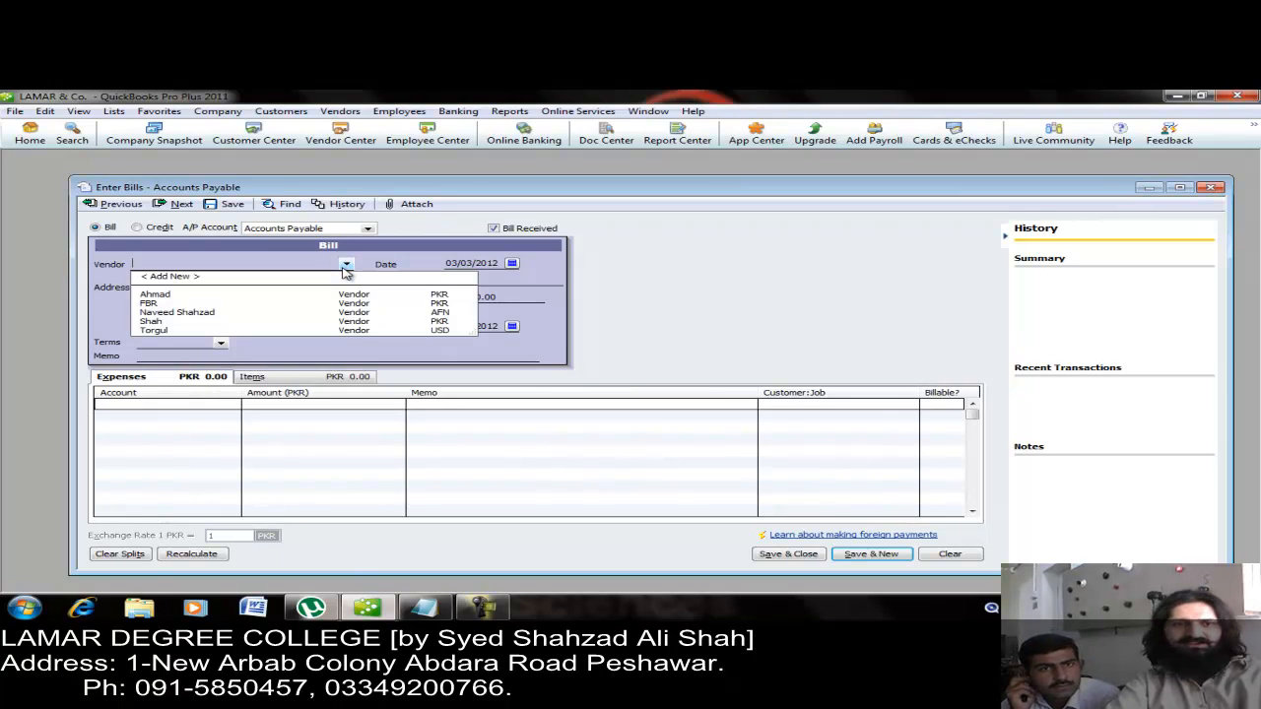
{"action": "left_click", "coordinate": [196, 313]}
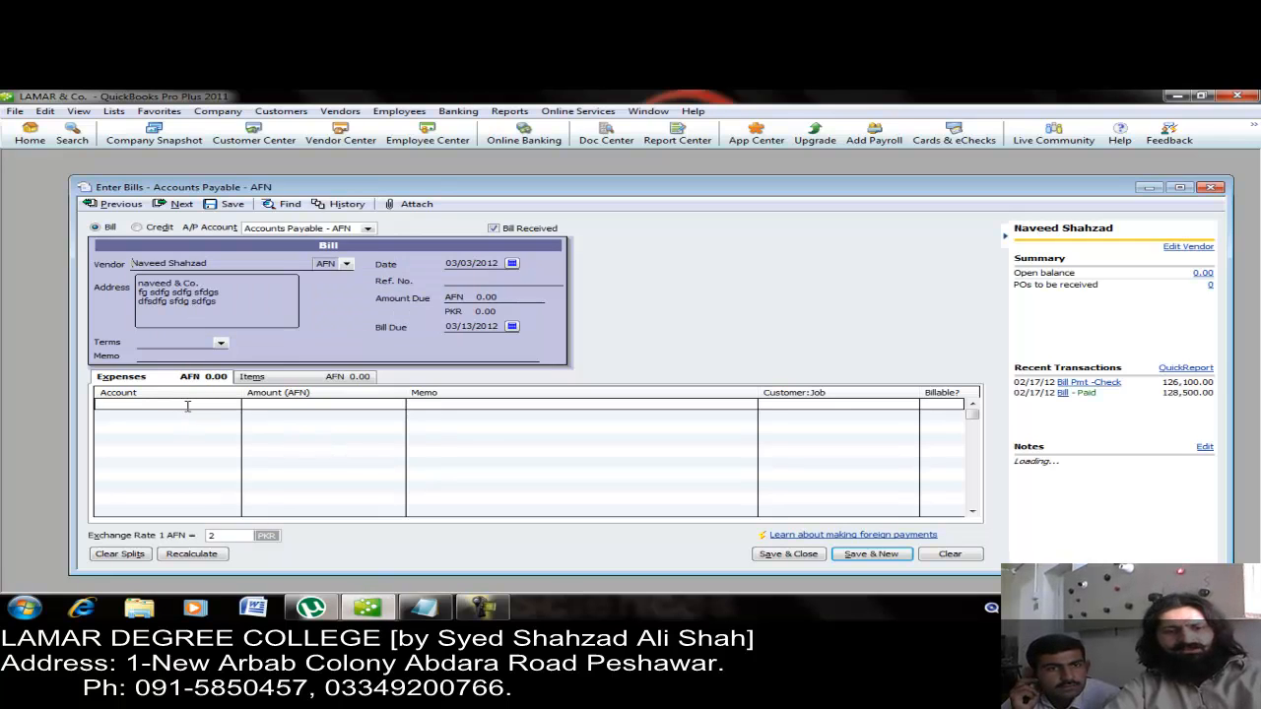
{"action": "type", "text": "ad"}
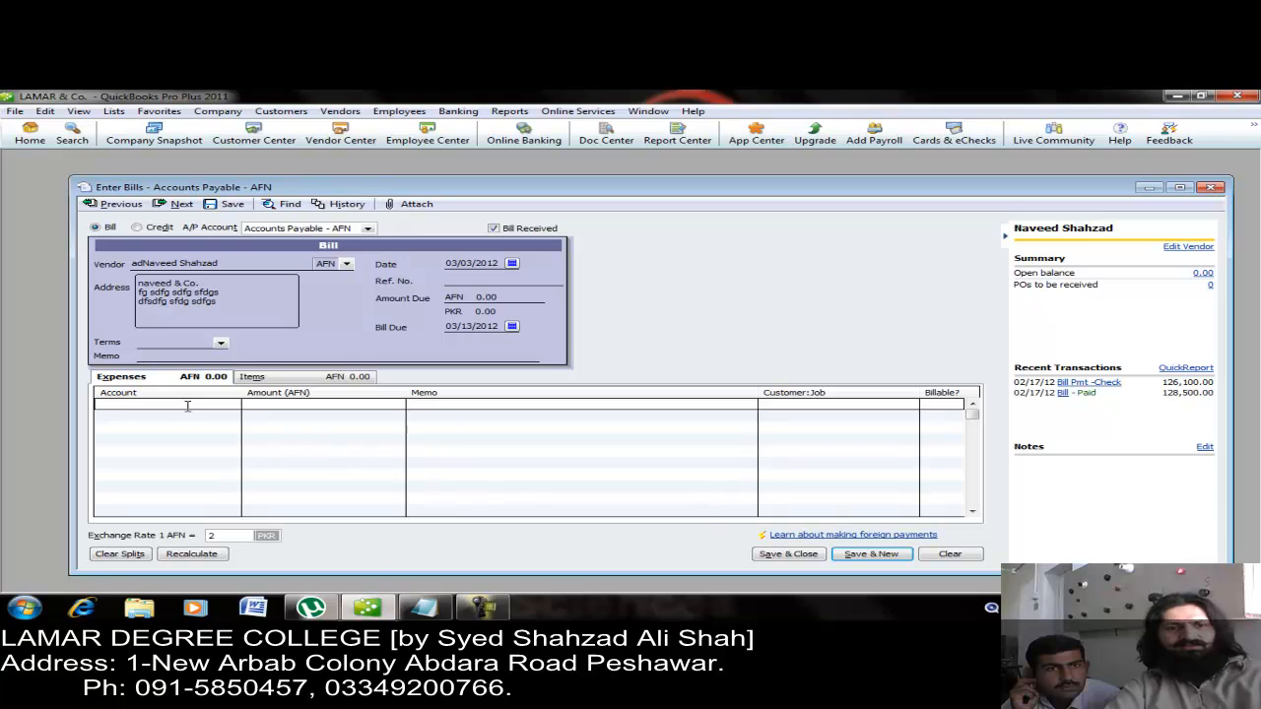
{"action": "key", "text": "BackSpace"}
{"action": "key", "text": "BackSpace"}
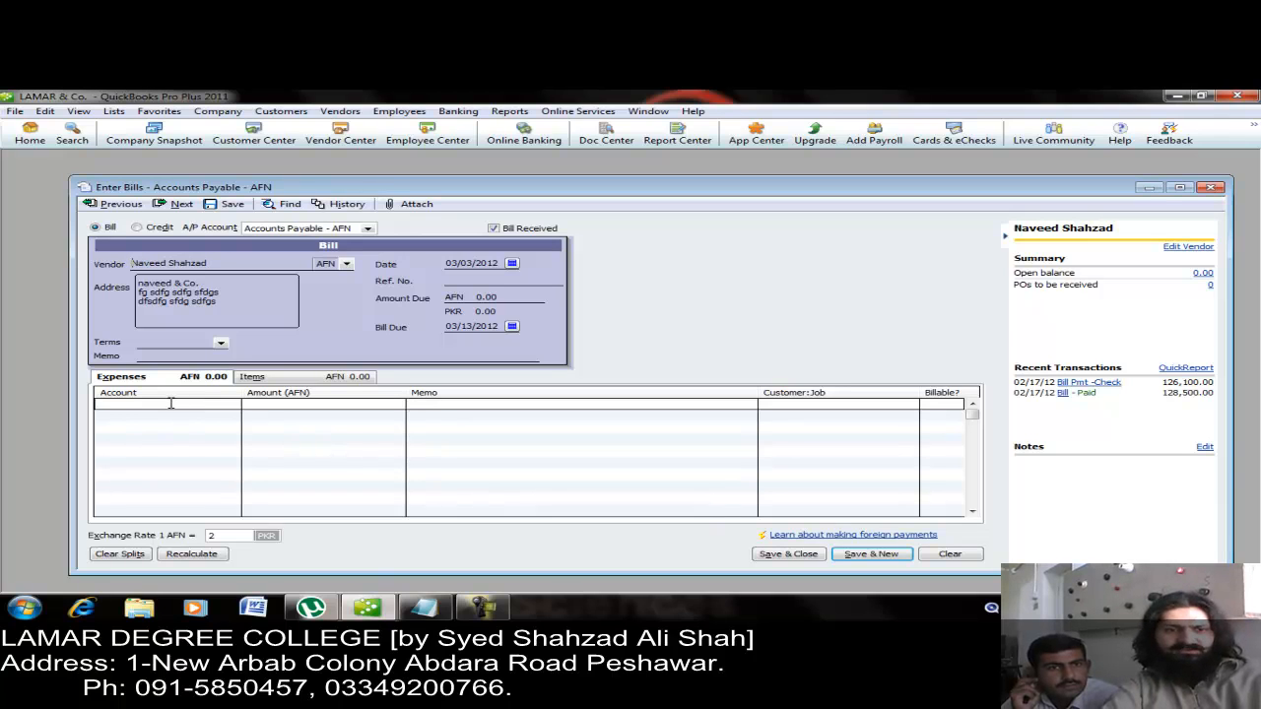
Add an Advertising and Promotion expense of AFN 12,500, enter the bill's reference number, and save and close the bill.
{"action": "left_click", "coordinate": [170, 403]}
{"action": "type", "text": "Advertising and Promotion"}
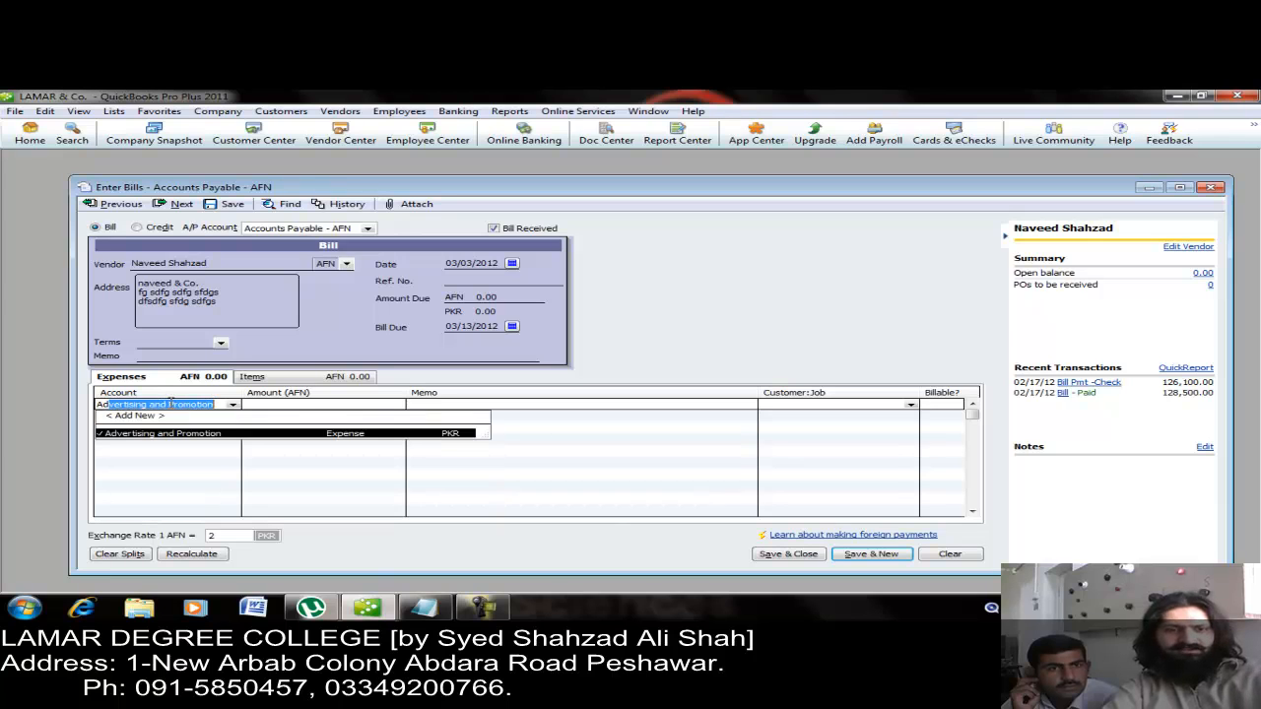
{"action": "key", "text": "Tab"}
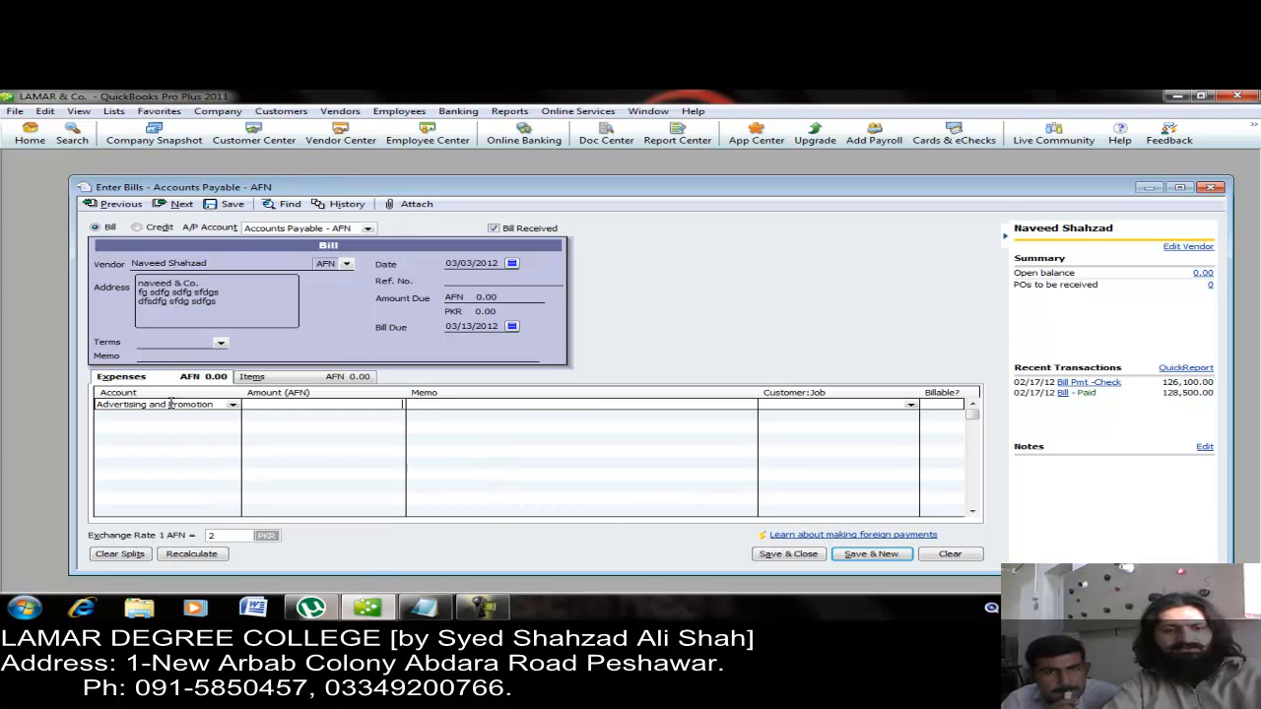
{"action": "type", "text": "12500"}
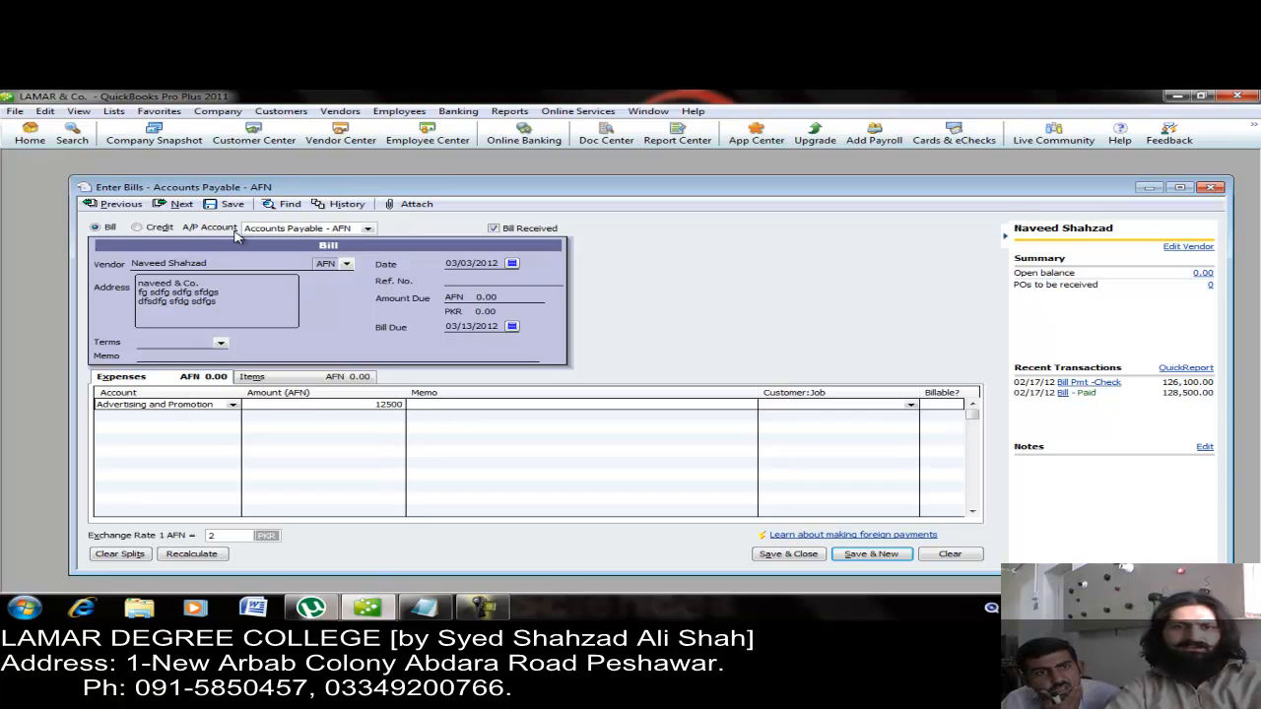
{"action": "left_click", "coordinate": [456, 280]}
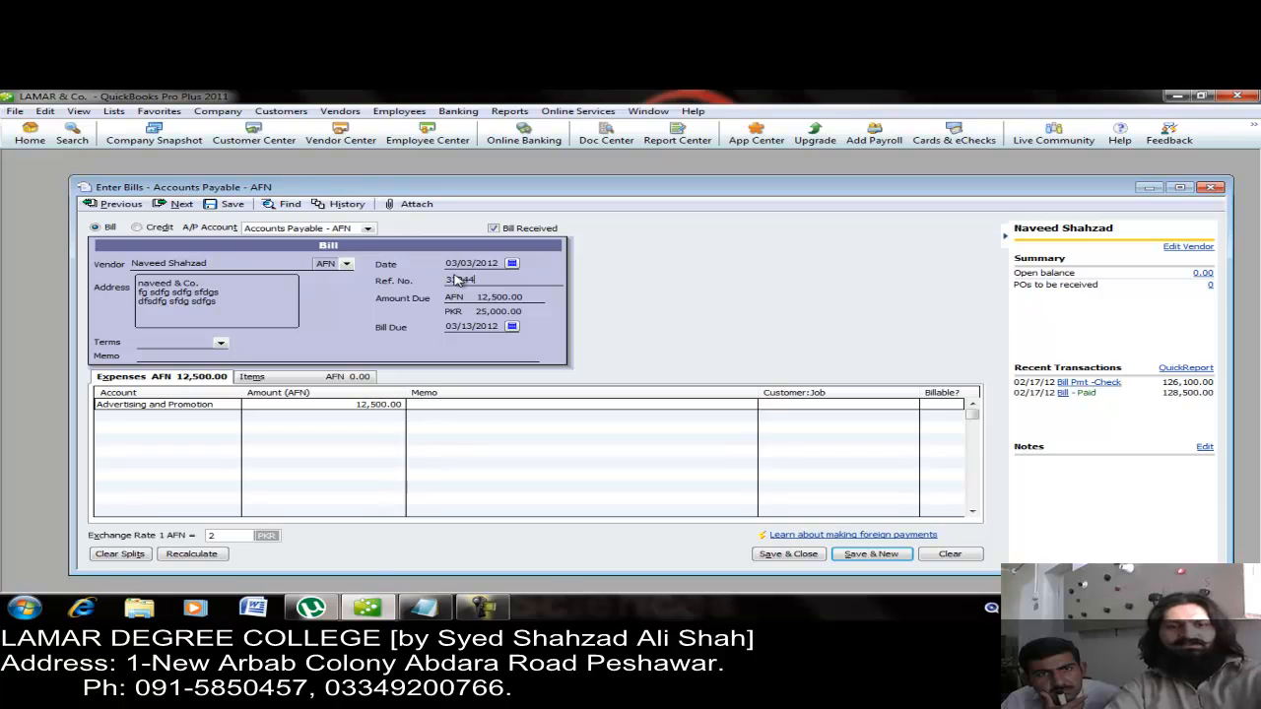
{"action": "left_click", "coordinate": [795, 555]}
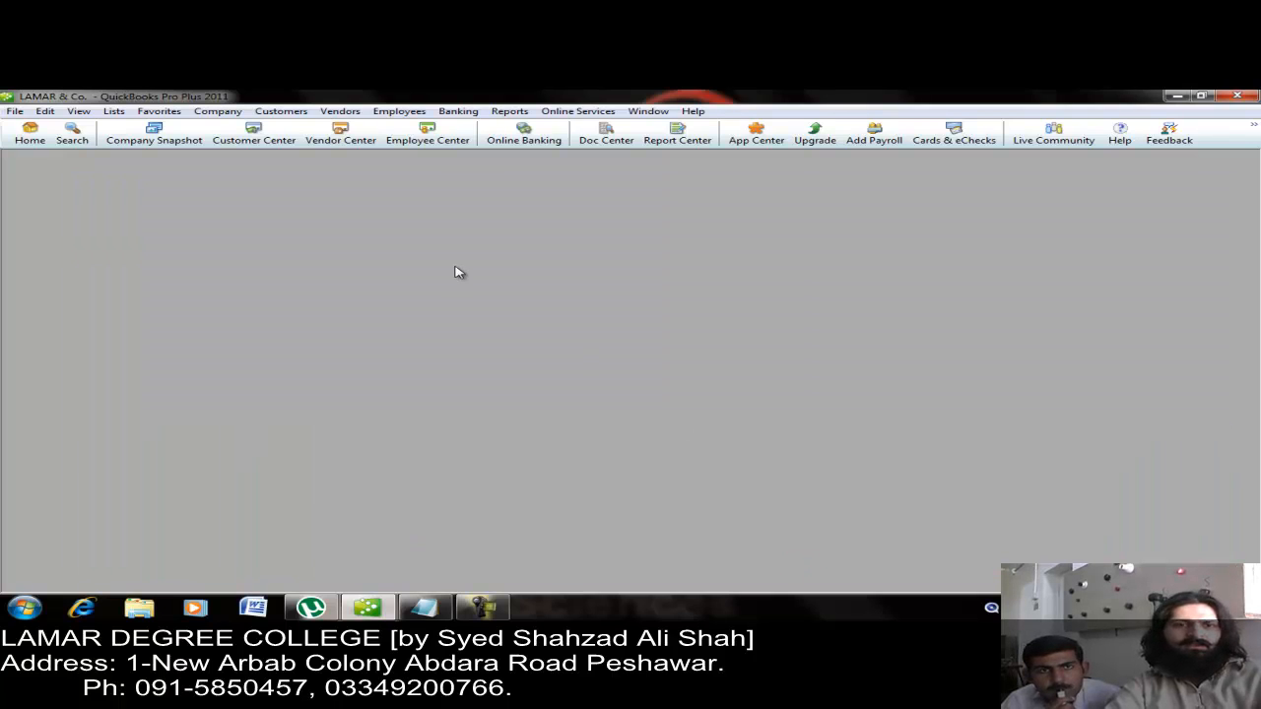
View the AFN vendor's transactions in the Vendor Center and run a Trial Balance covering all dates.
{"action": "left_click", "coordinate": [344, 137]}
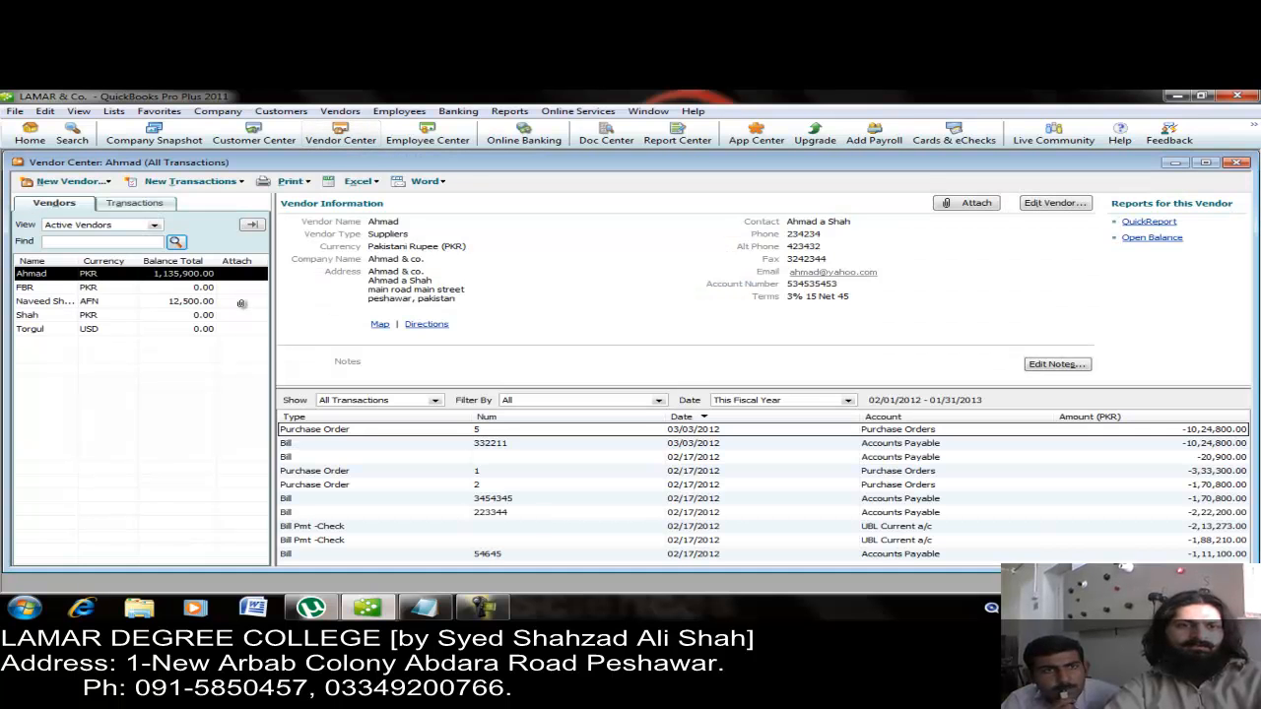
{"action": "left_click", "coordinate": [175, 302]}
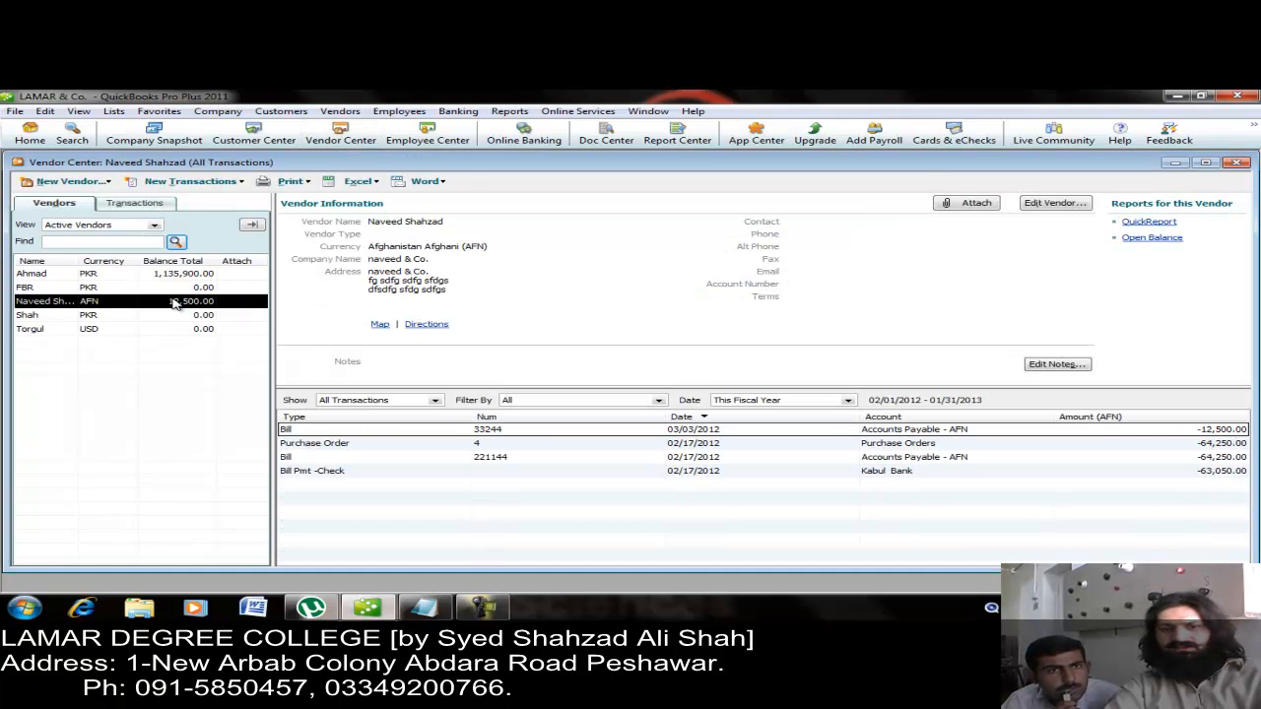
{"action": "left_click", "coordinate": [514, 114]}
{"action": "mouse_move", "coordinate": [680, 335]}
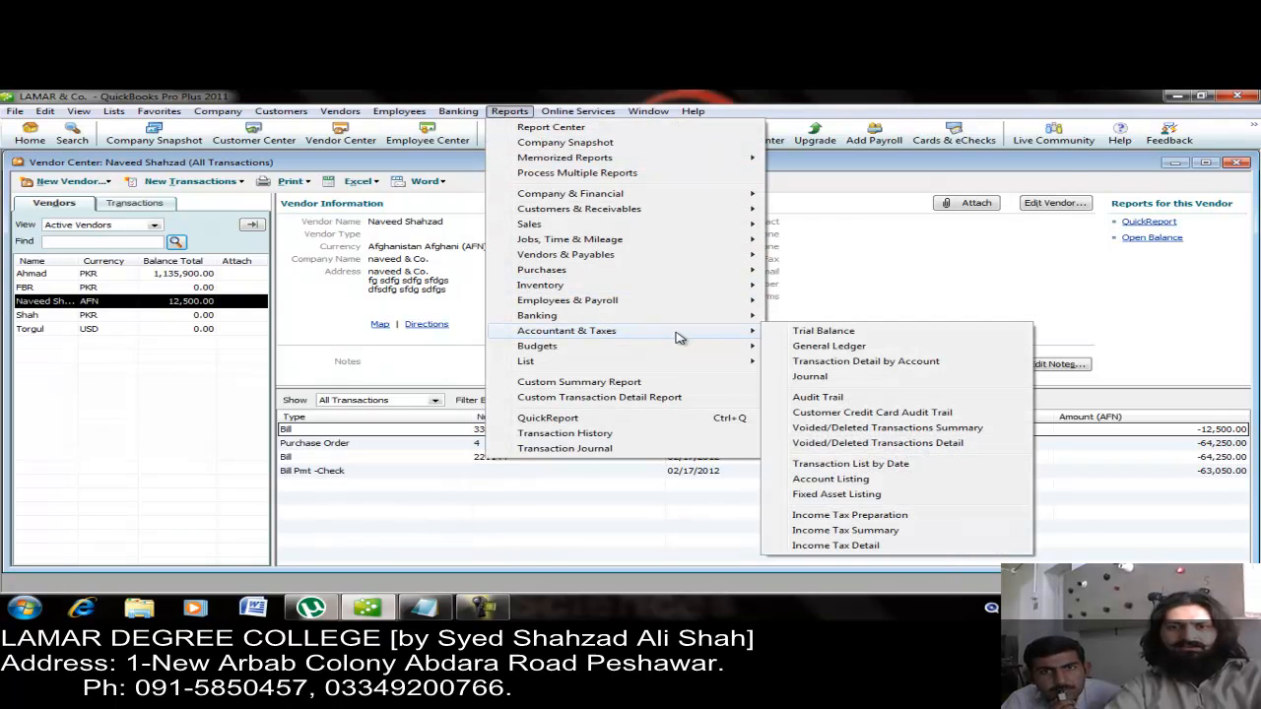
{"action": "left_click", "coordinate": [795, 332]}
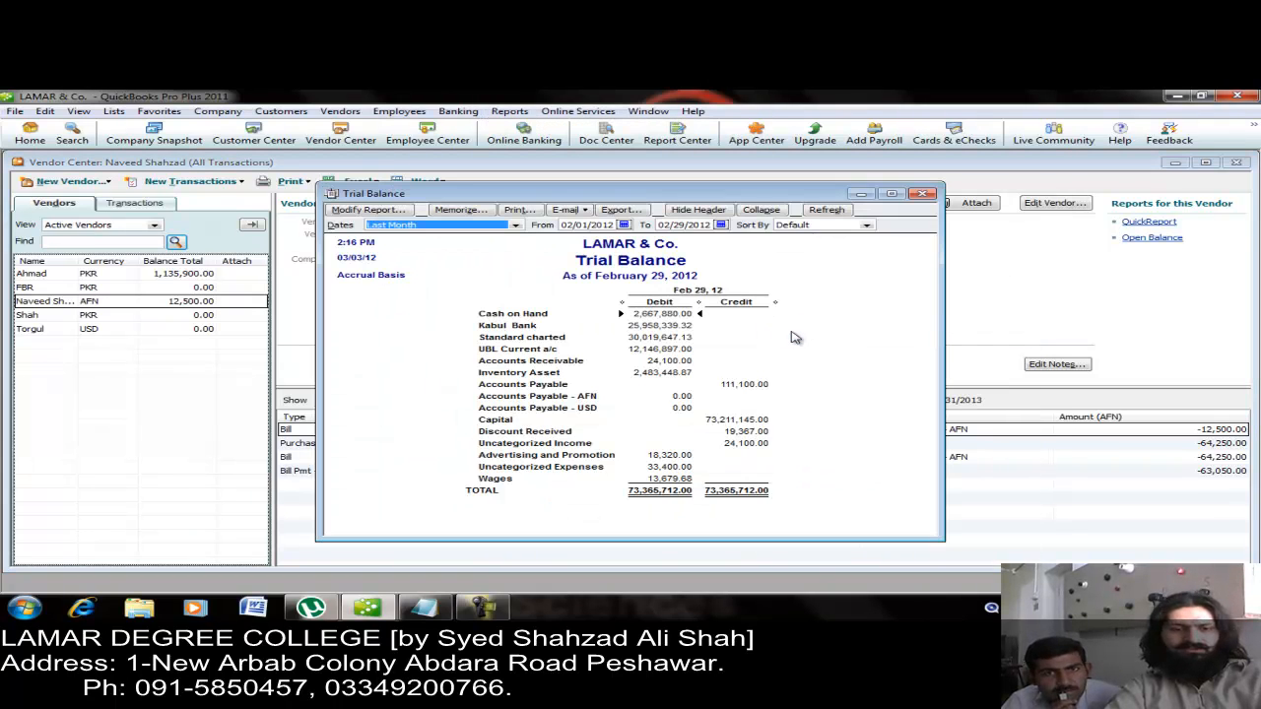
{"action": "key", "text": "a"}
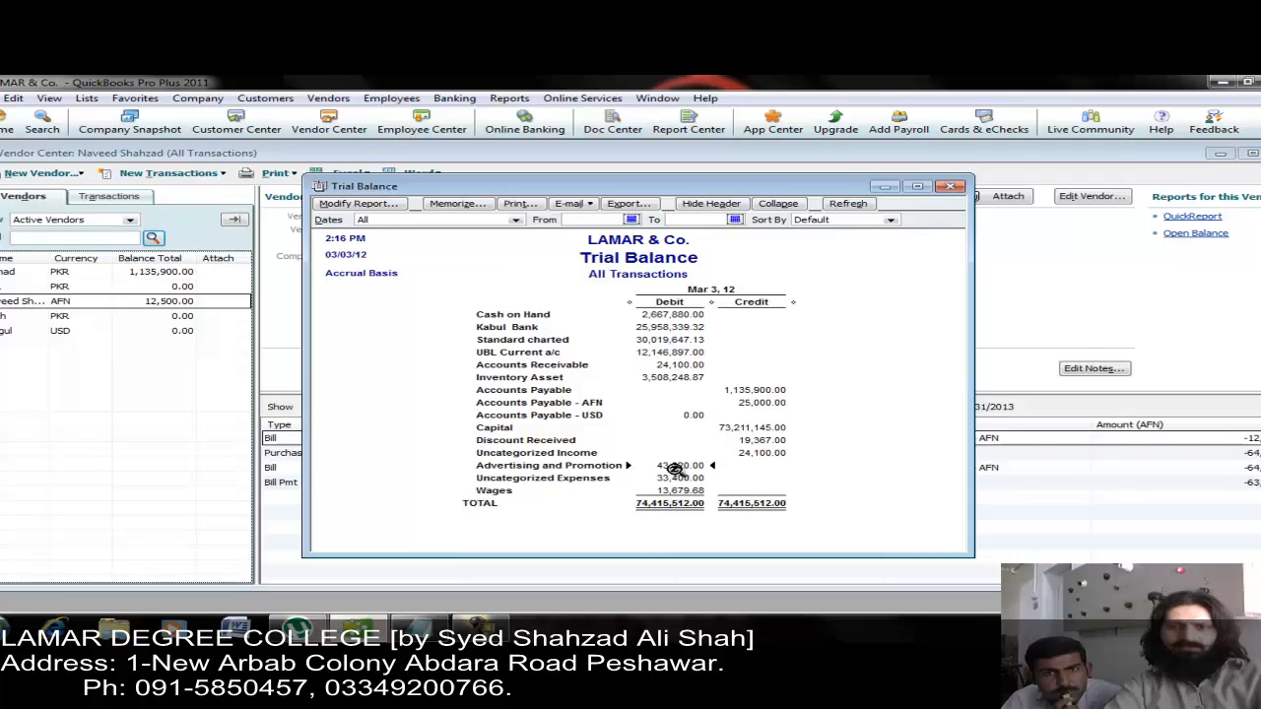
Examine the transactions behind the Trial Balance amounts for Advertising and Promotion, Accounts Payable and Accounts Payable - AFN.
{"action": "double_click", "coordinate": [665, 458]}
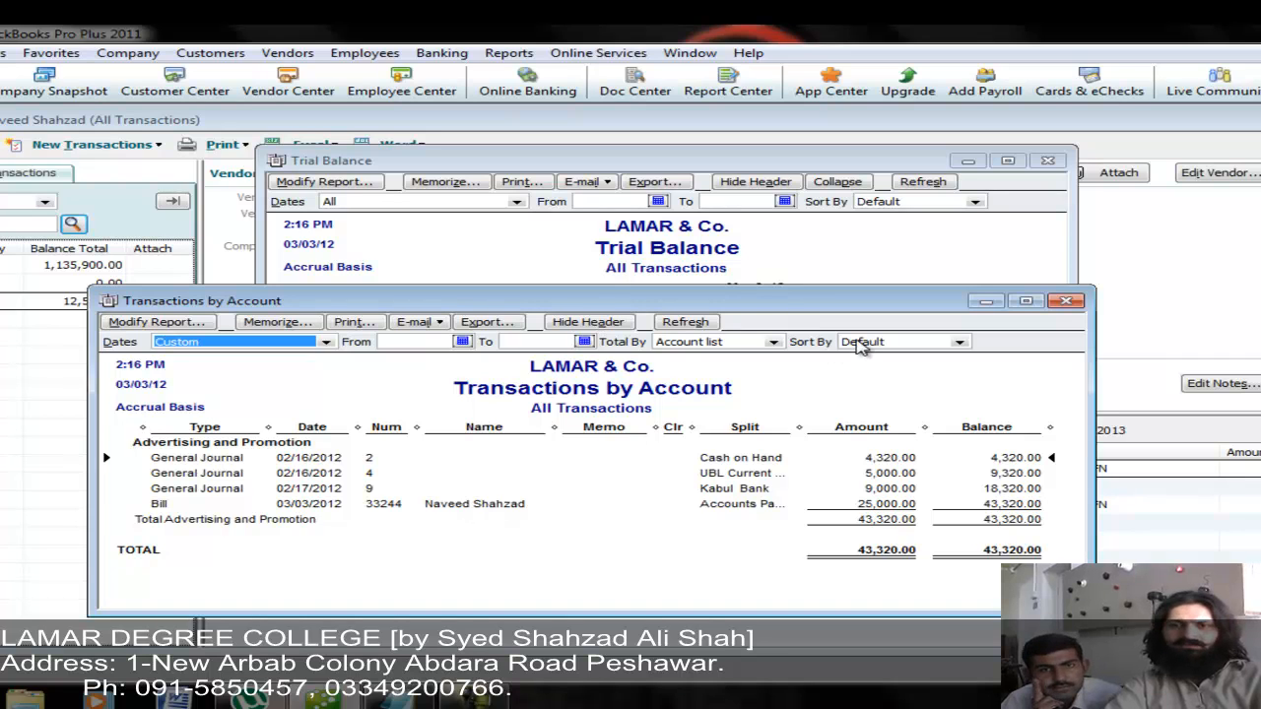
{"action": "left_click", "coordinate": [1065, 300]}
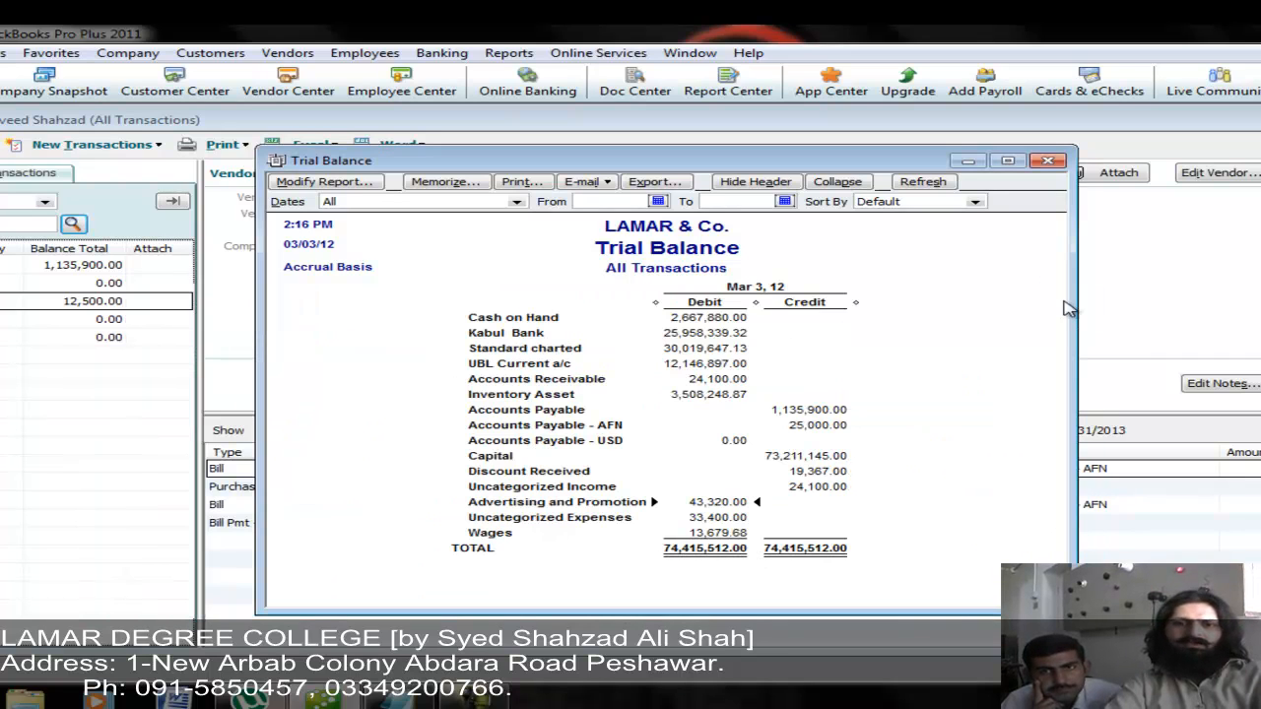
{"action": "double_click", "coordinate": [808, 413]}
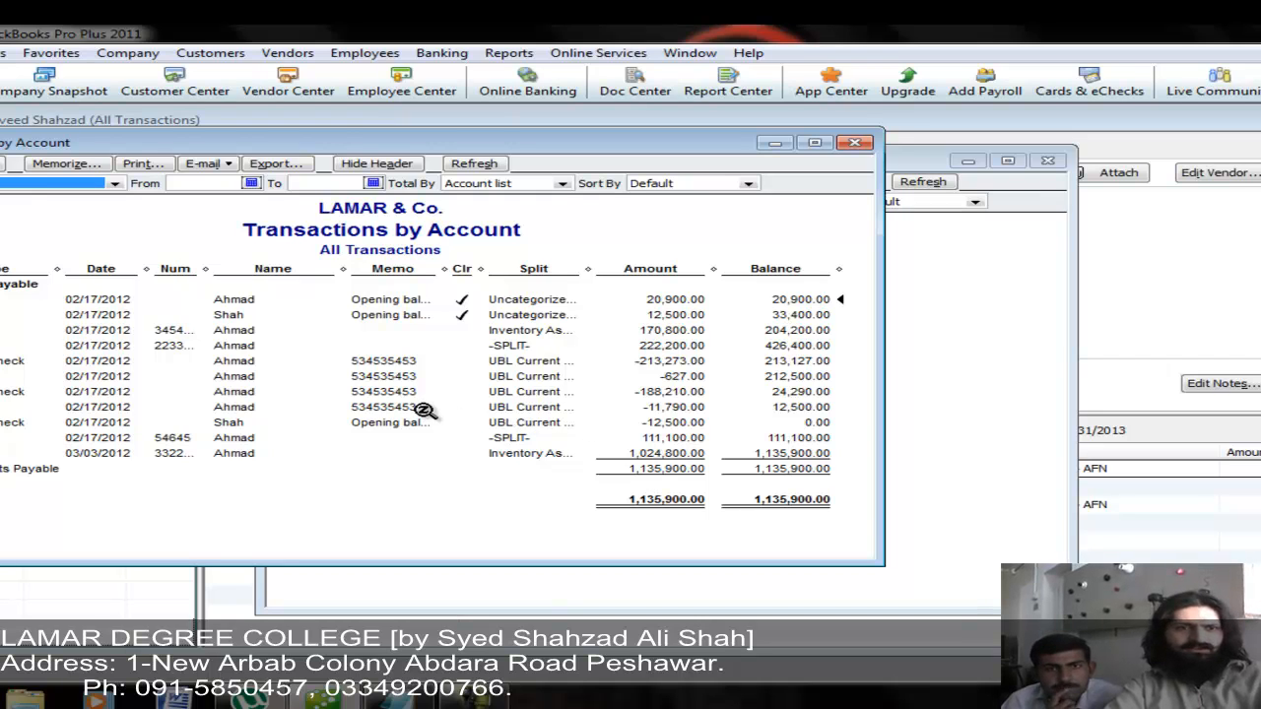
{"action": "left_click", "coordinate": [854, 143]}
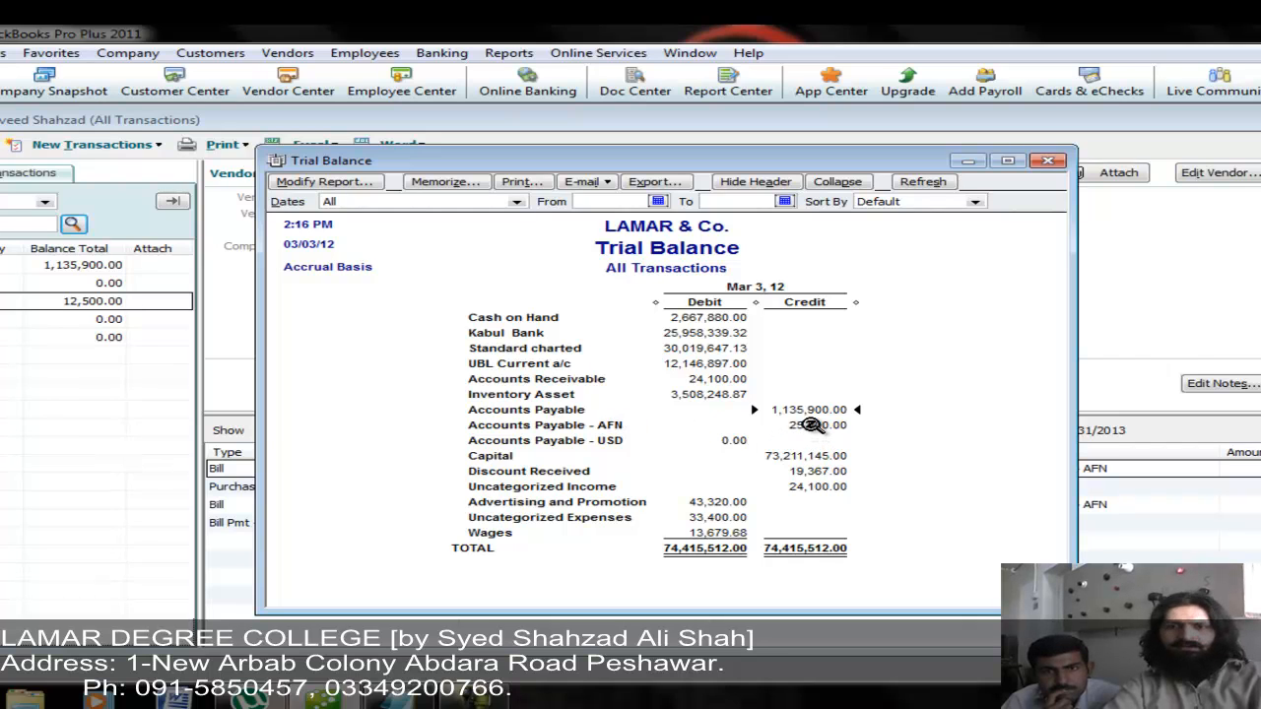
{"action": "double_click", "coordinate": [814, 425]}
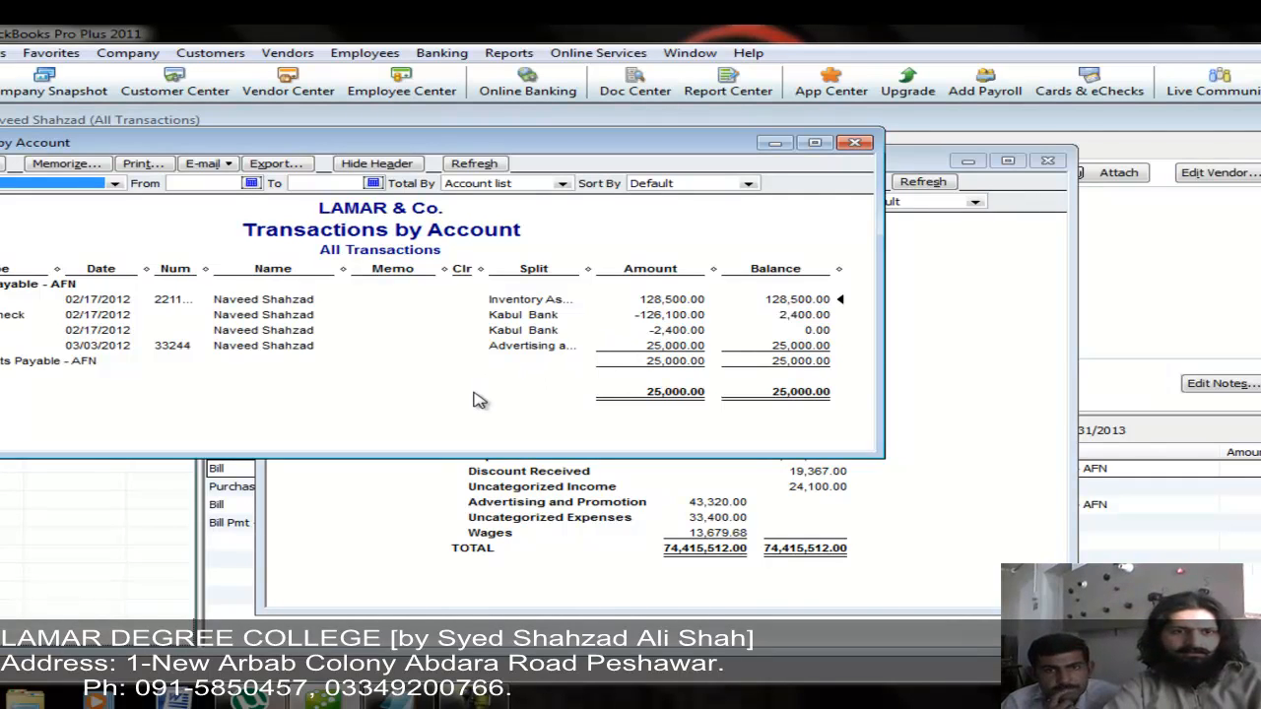
{"action": "left_click", "coordinate": [619, 347]}
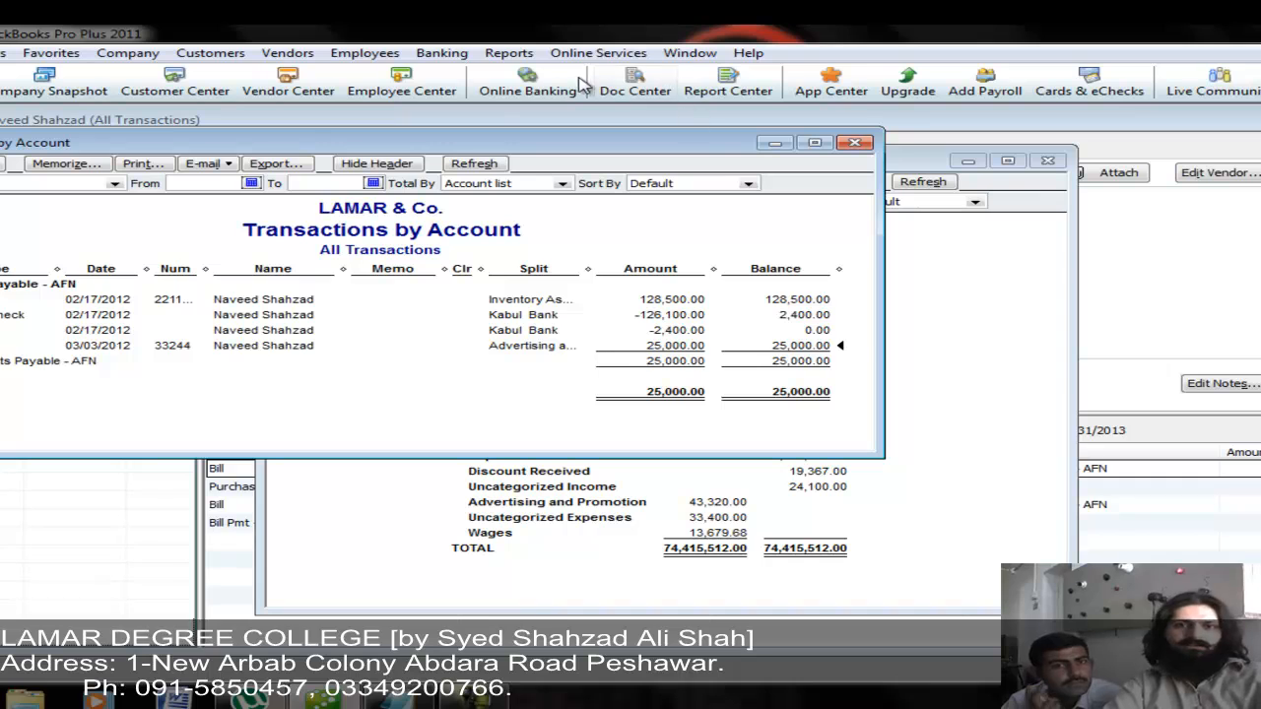
Open the memorized "my exch General Ledger" report and find the Advertising bill under Accounts Payable - AFN to compare its PKR and foreign amounts.
{"action": "left_click", "coordinate": [501, 51]}
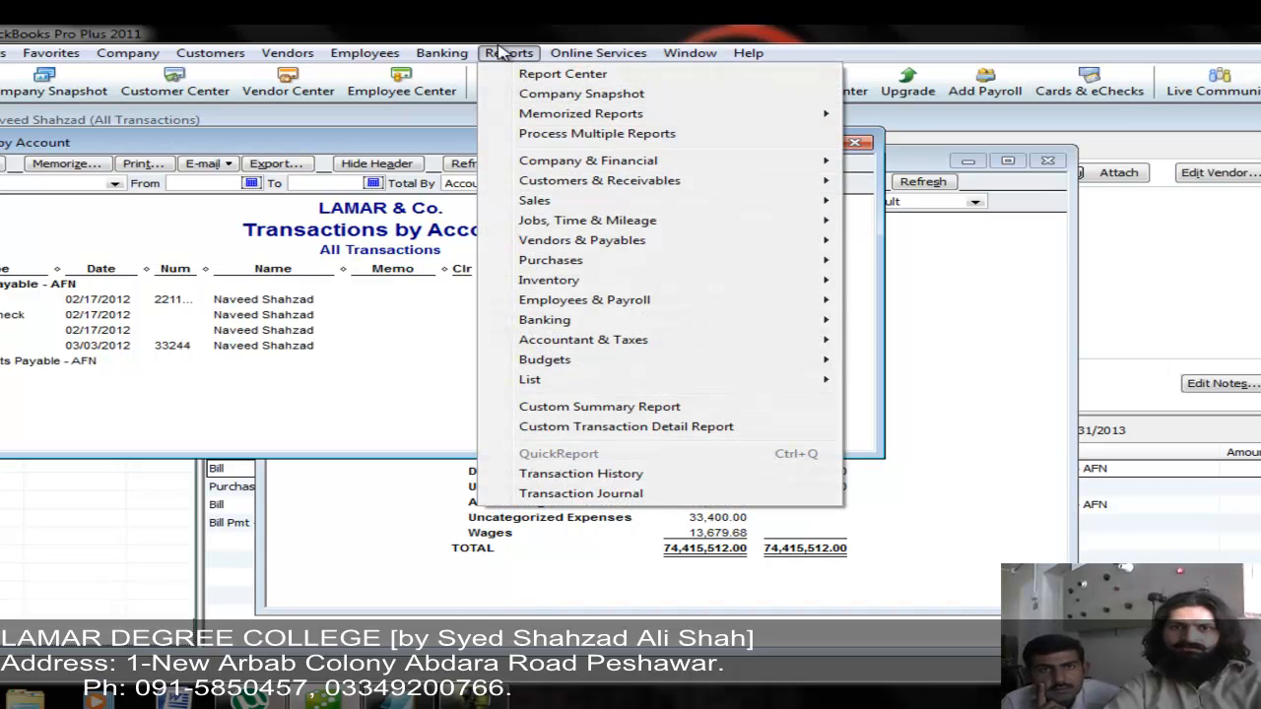
{"action": "mouse_move", "coordinate": [775, 120]}
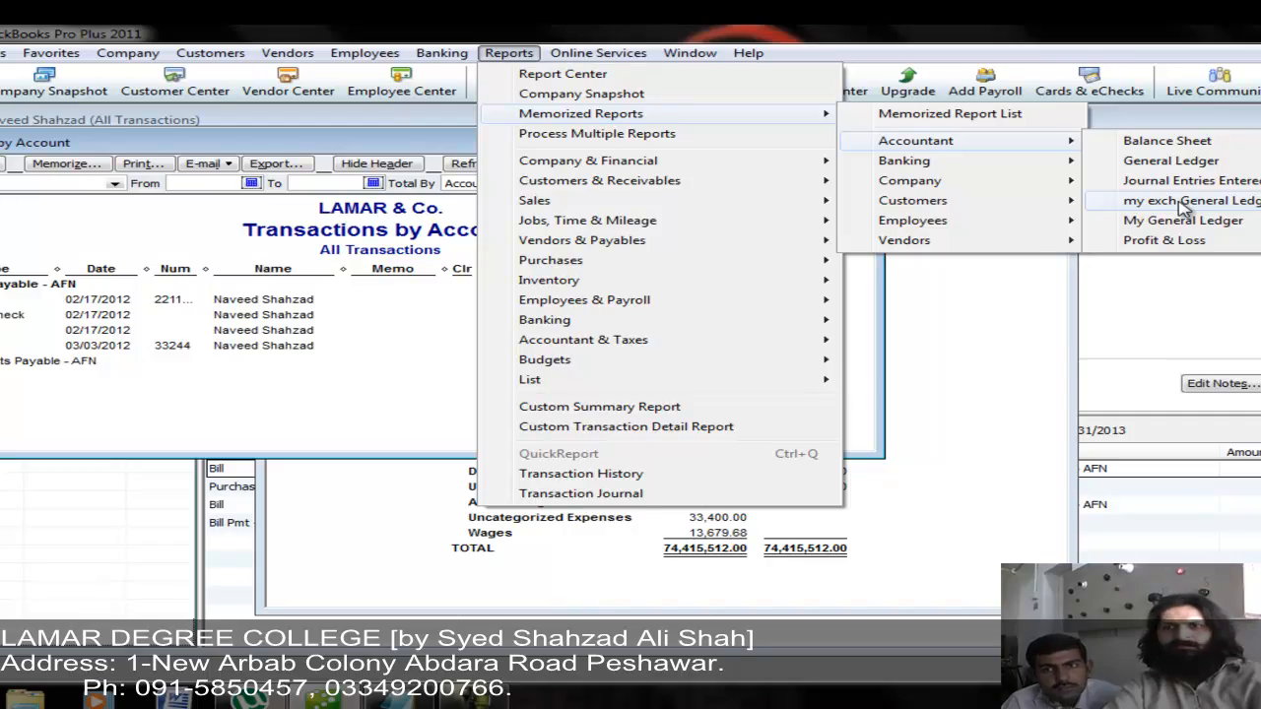
{"action": "left_click", "coordinate": [1185, 222]}
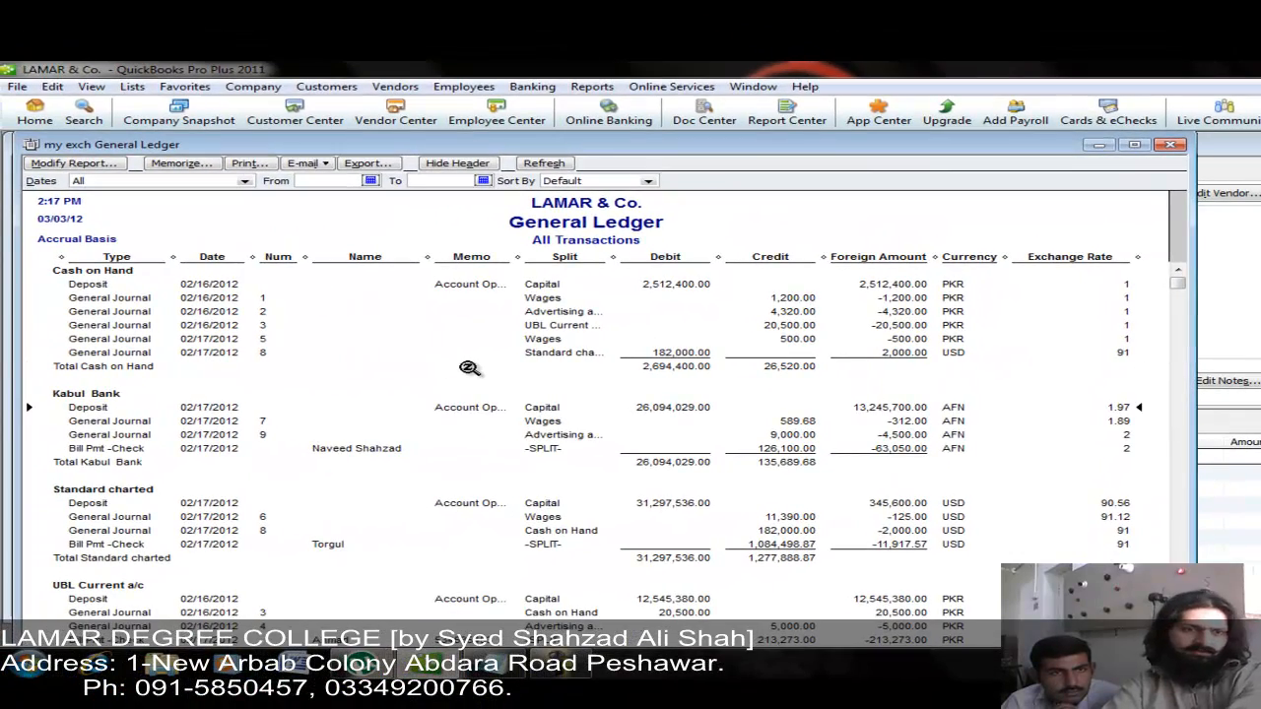
{"action": "scroll", "coordinate": [469, 367], "scroll_direction": "down", "scroll_amount": 10}
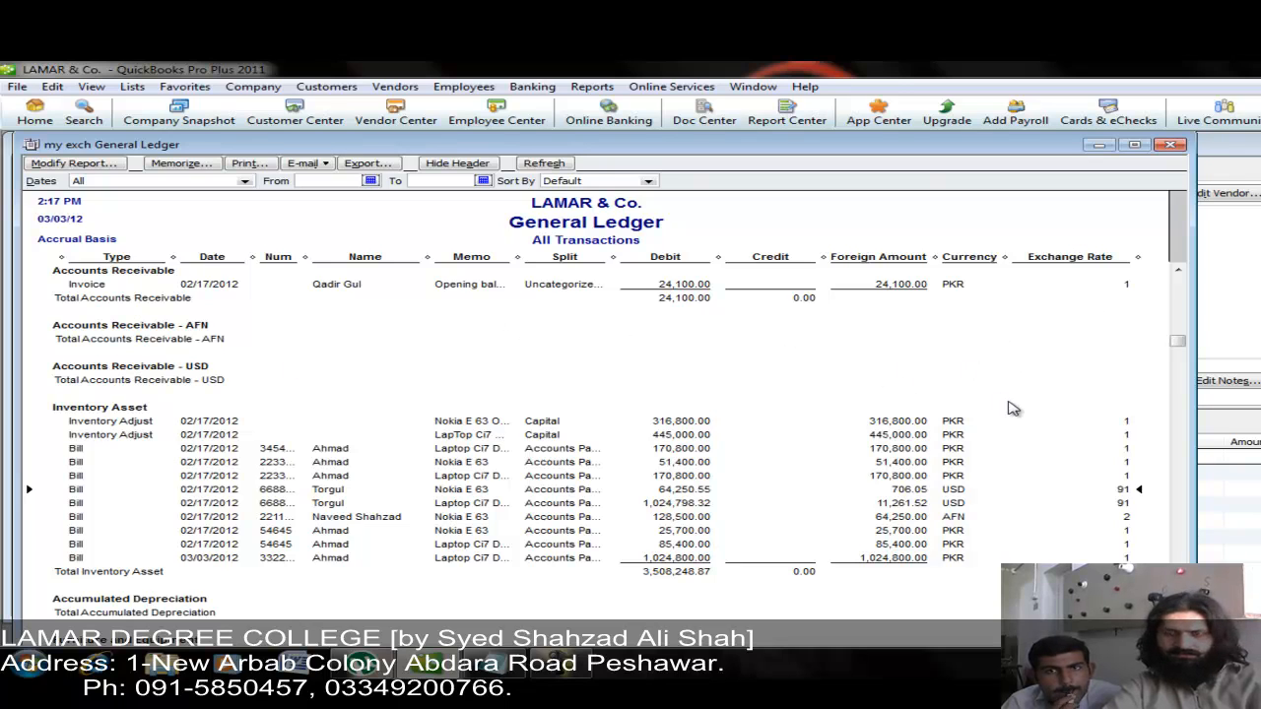
{"action": "key", "text": "Down"}
{"action": "key", "text": "Down"}
{"action": "key", "text": "Down"}
{"action": "key", "text": "Down"}
{"action": "key", "text": "Down"}
{"action": "key", "text": "Down"}
{"action": "key", "text": "Down"}
{"action": "key", "text": "Down"}
{"action": "key", "text": "Down"}
{"action": "key", "text": "Down"}
{"action": "key", "text": "Down"}
{"action": "key", "text": "Down"}
{"action": "key", "text": "Down"}
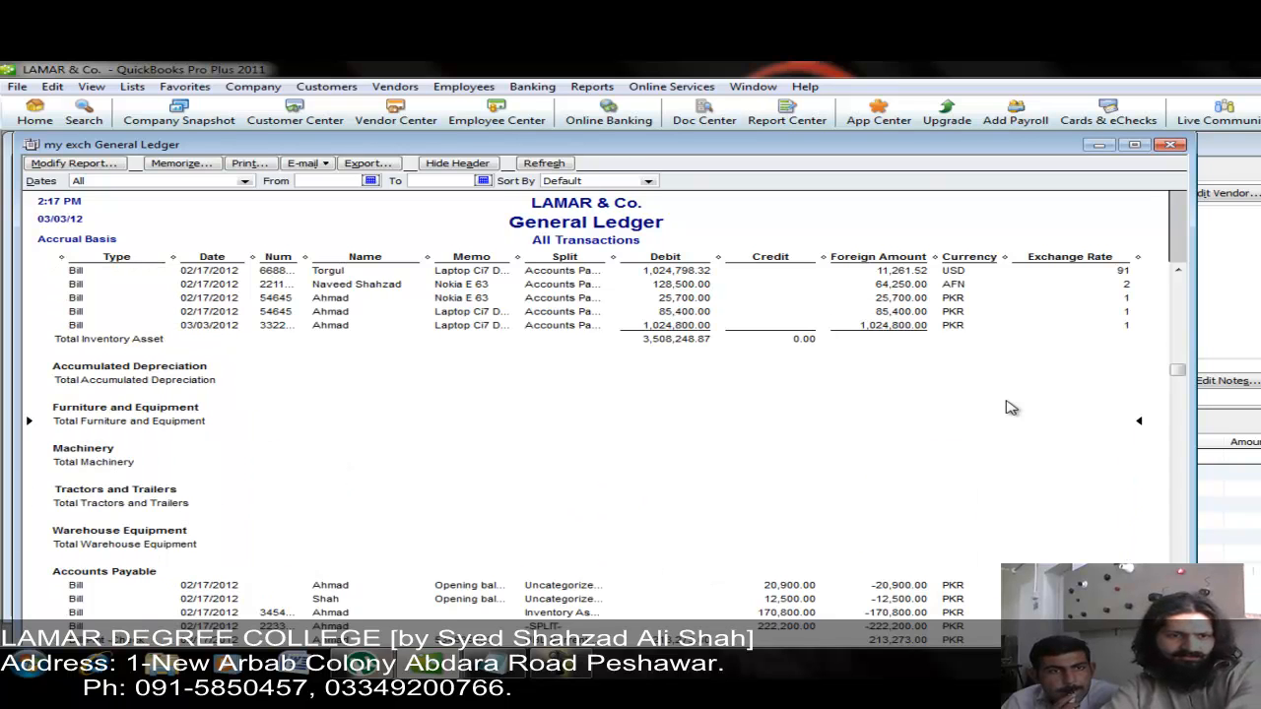
{"action": "key", "text": "Down"}
{"action": "key", "text": "Down"}
{"action": "key", "text": "Down"}
{"action": "key", "text": "Down"}
{"action": "key", "text": "Down"}
{"action": "key", "text": "Down"}
{"action": "key", "text": "Down"}
{"action": "key", "text": "Down"}
{"action": "key", "text": "Down"}
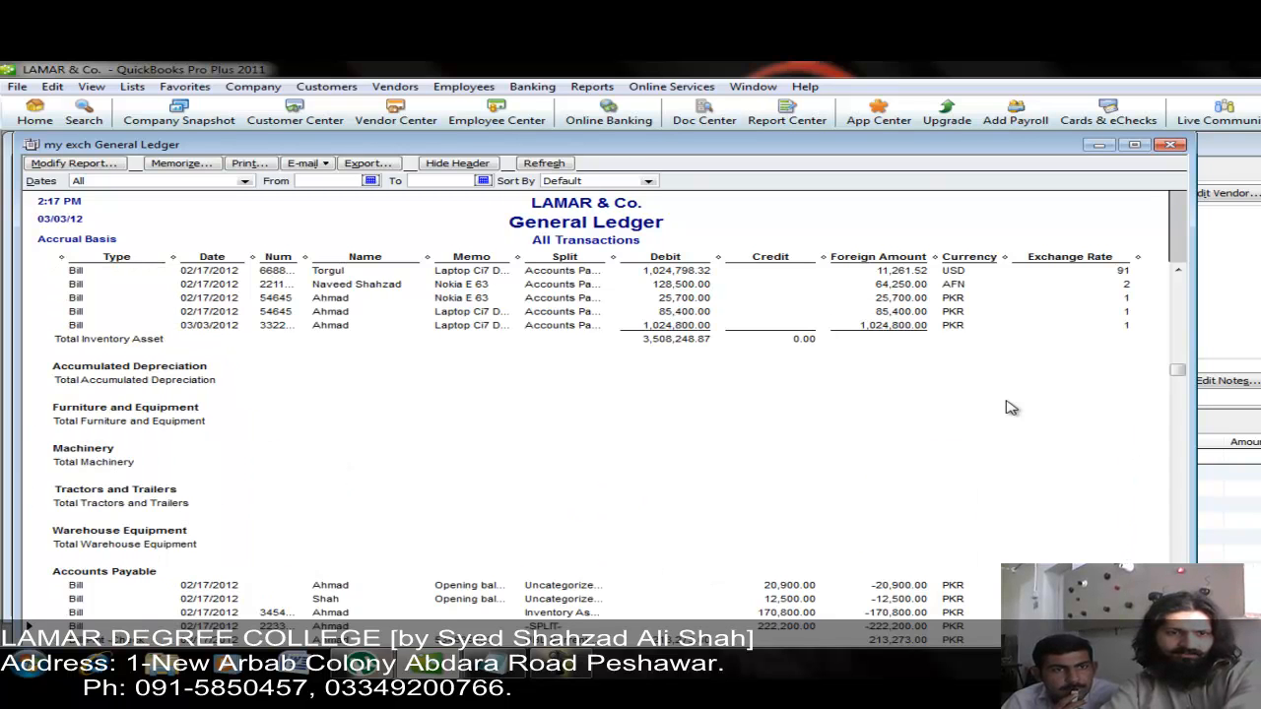
{"action": "key", "text": "Down"}
{"action": "key", "text": "Down"}
{"action": "key", "text": "Down"}
{"action": "key", "text": "Down"}
{"action": "key", "text": "Down"}
{"action": "key", "text": "Down"}
{"action": "key", "text": "Down"}
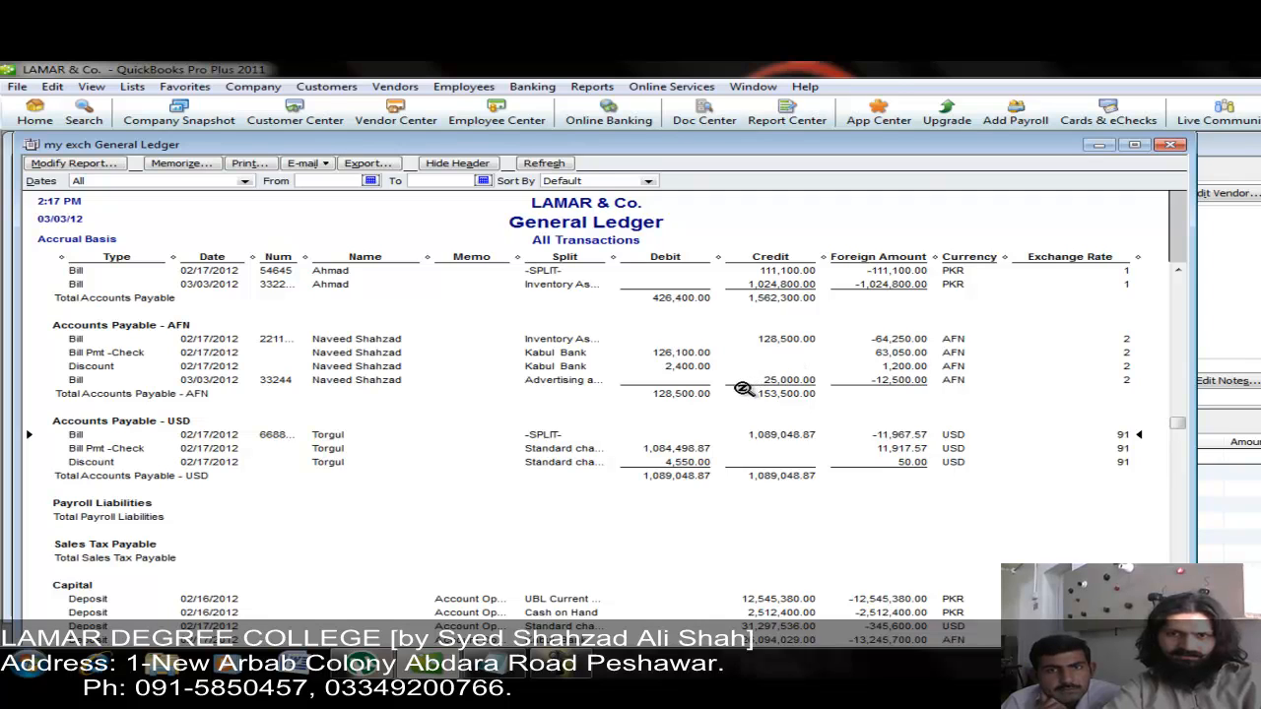
{"action": "left_click", "coordinate": [893, 383]}
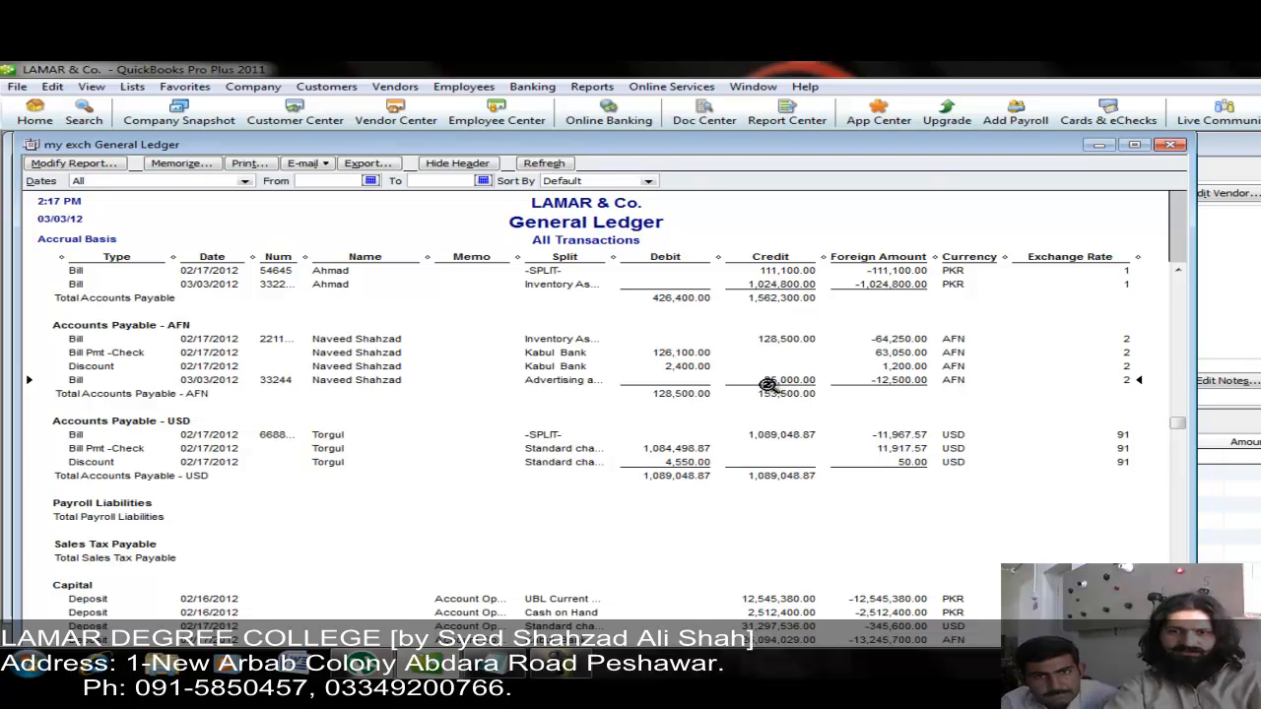
Show the Accounts Payable - AFN bills in Pay Bills, view the payment account choices, and close all windows without paying.
{"action": "left_click", "coordinate": [389, 87]}
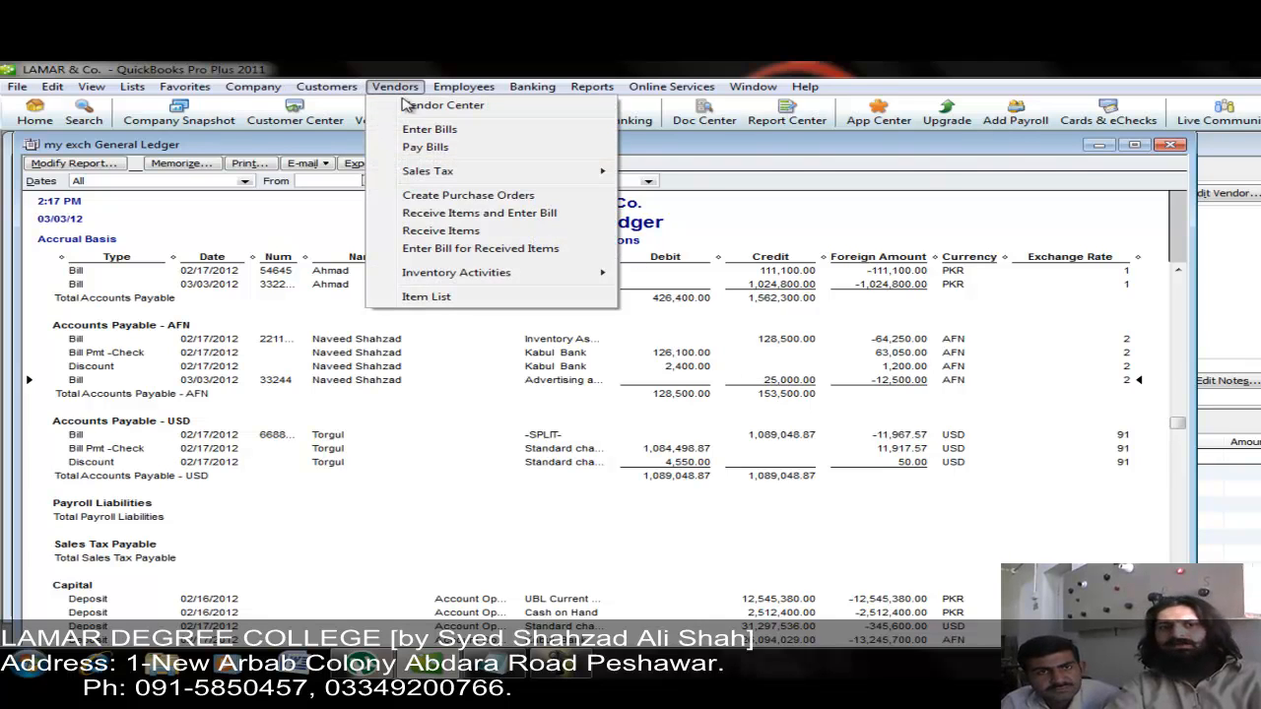
{"action": "left_click", "coordinate": [430, 150]}
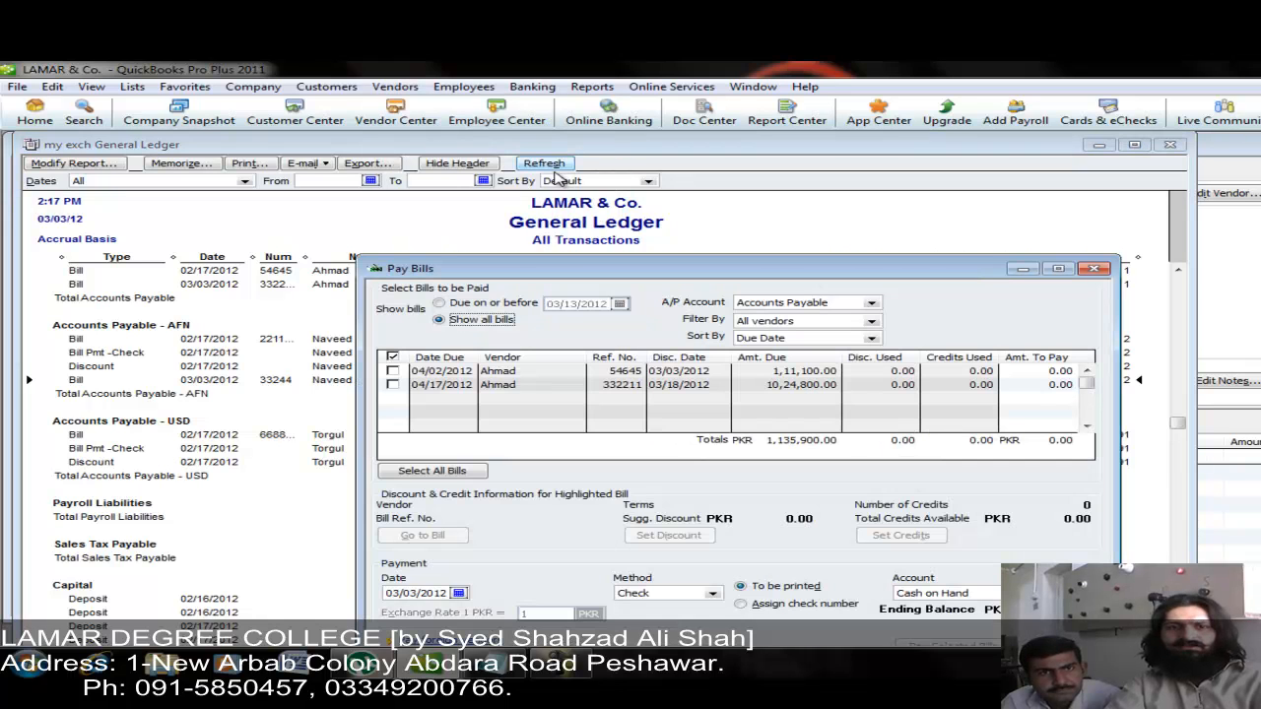
{"action": "left_click", "coordinate": [871, 303]}
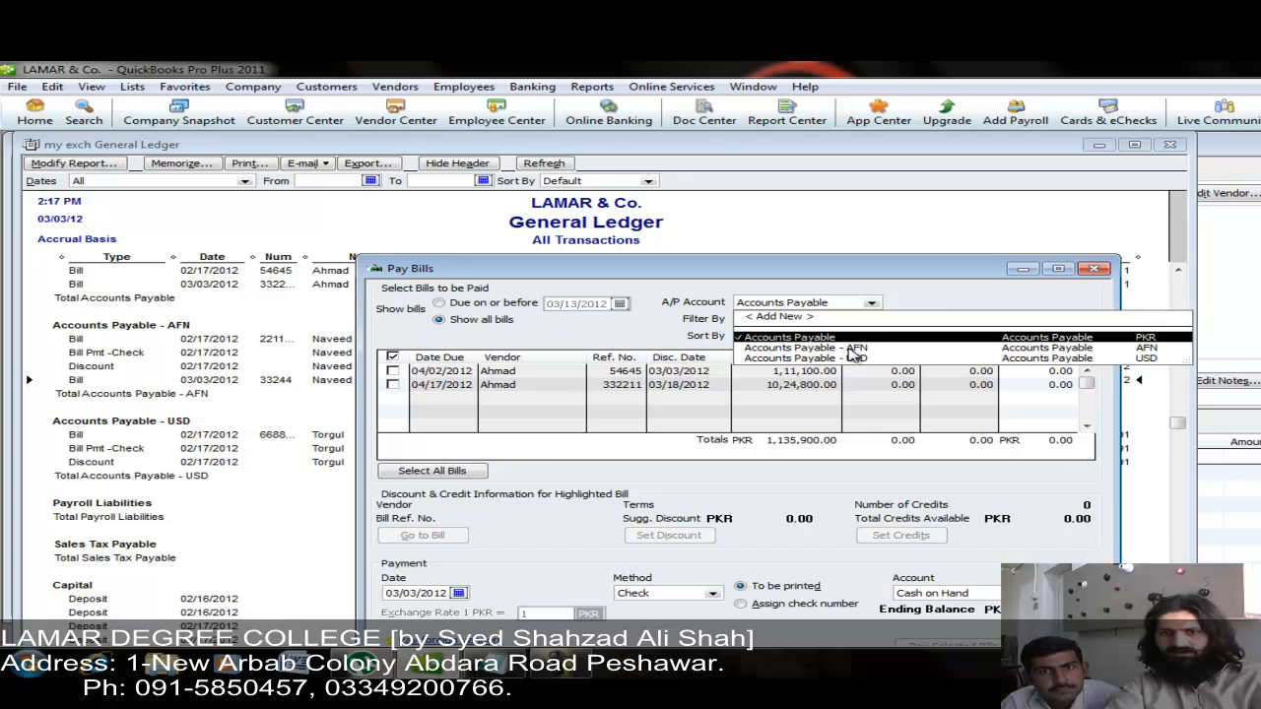
{"action": "left_click", "coordinate": [853, 348]}
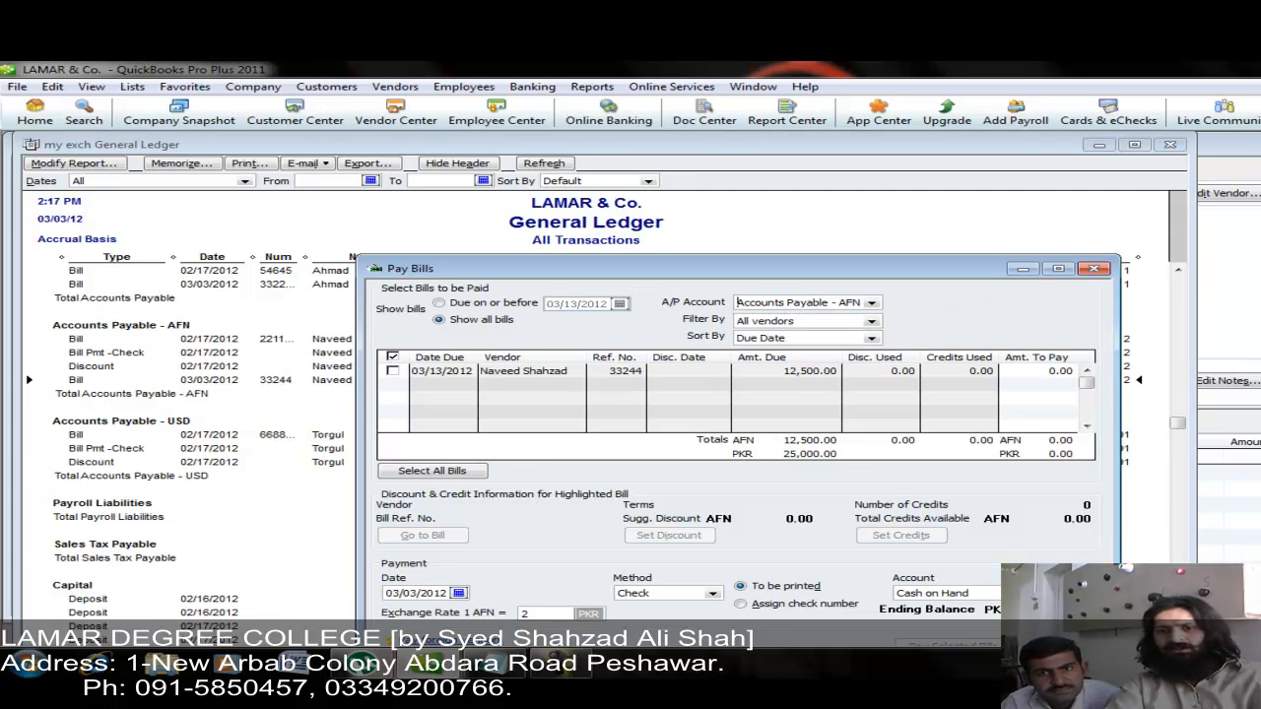
{"action": "left_click", "coordinate": [1080, 593]}
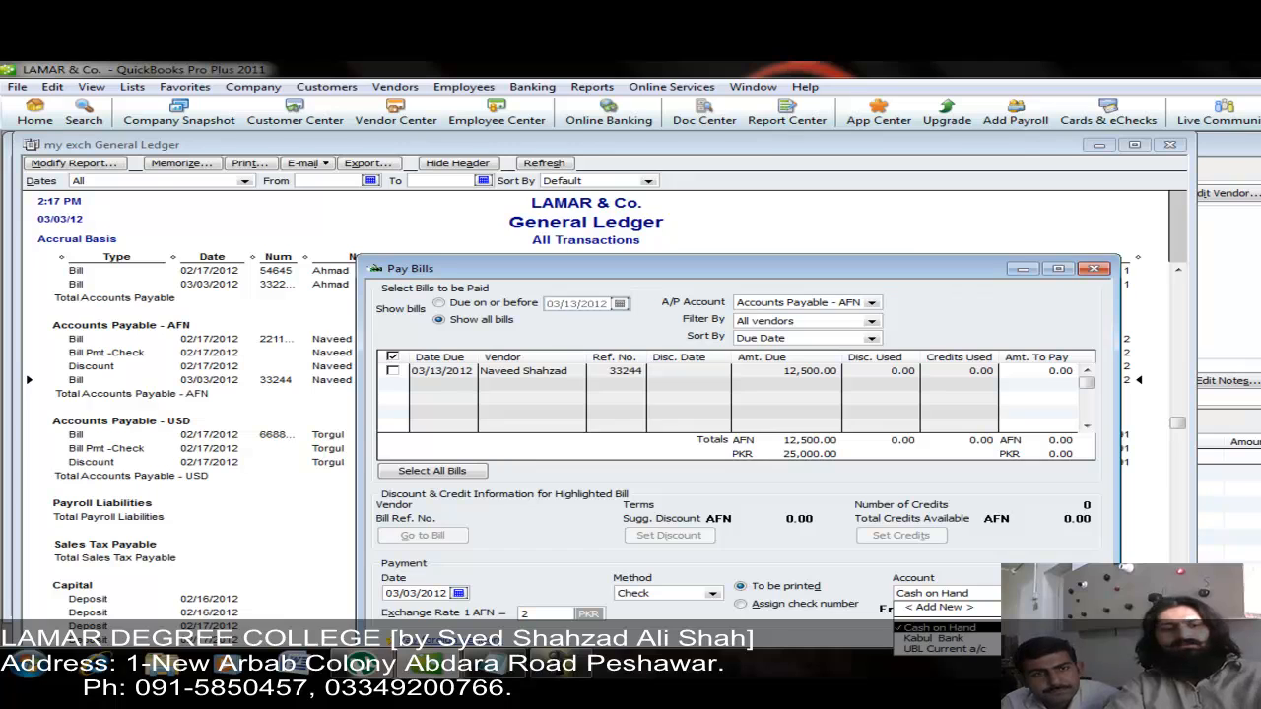
{"action": "key", "text": "Escape"}
{"action": "key", "text": "Escape"}
{"action": "key", "text": "Escape"}
{"action": "key", "text": "Escape"}
{"action": "key", "text": "Escape"}
{"action": "key", "text": "Escape"}
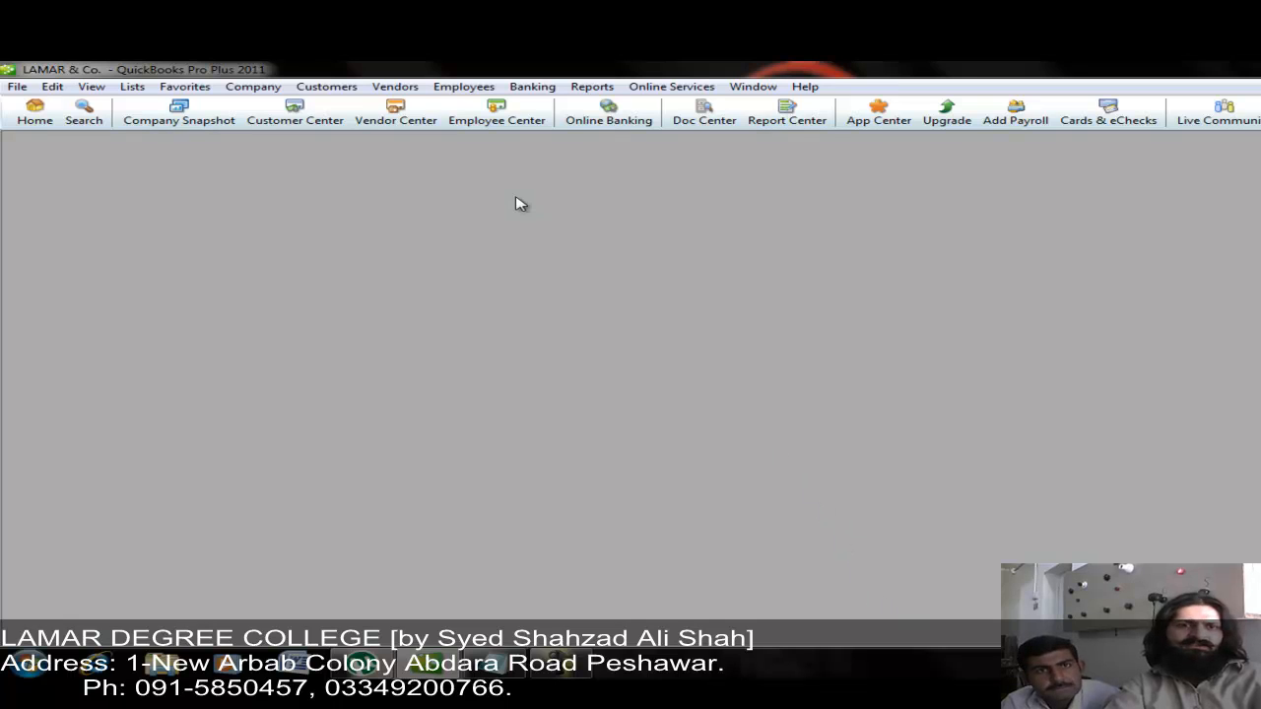
Open a blank New Item form through the vendors' inventory activities, view the available item types, and close it without saving.
{"action": "left_click", "coordinate": [395, 87]}
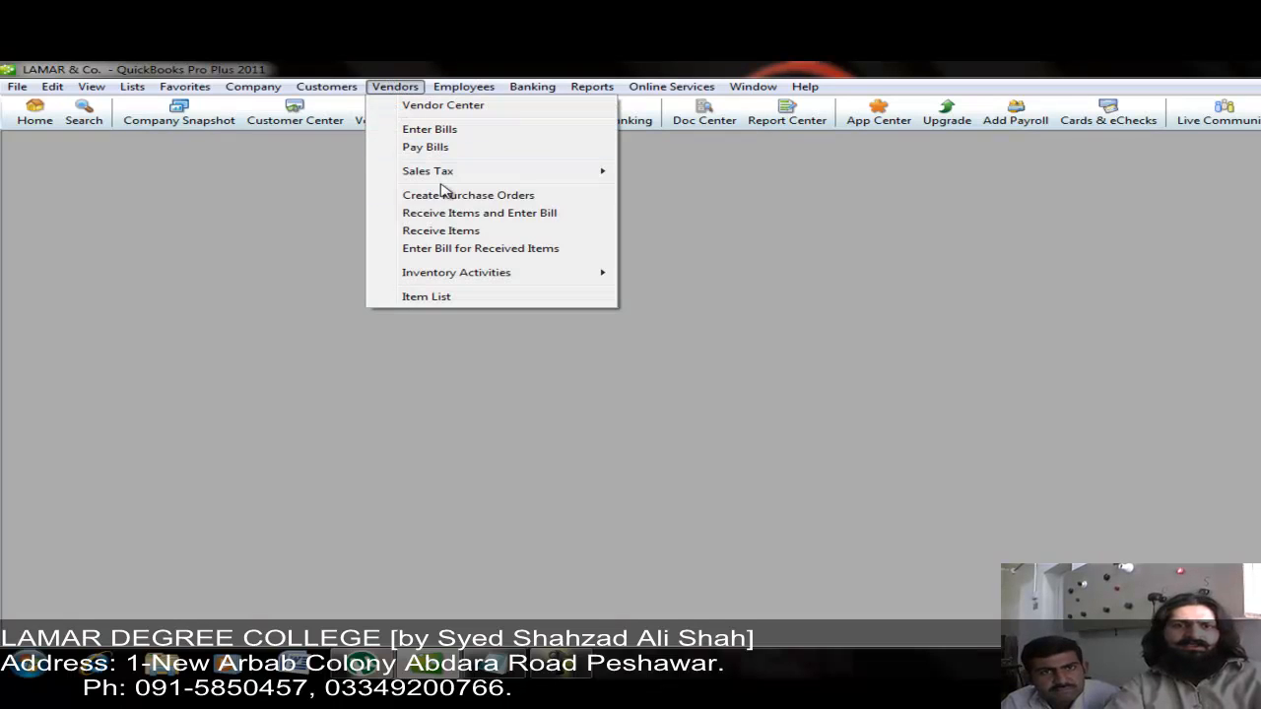
{"action": "mouse_move", "coordinate": [554, 281]}
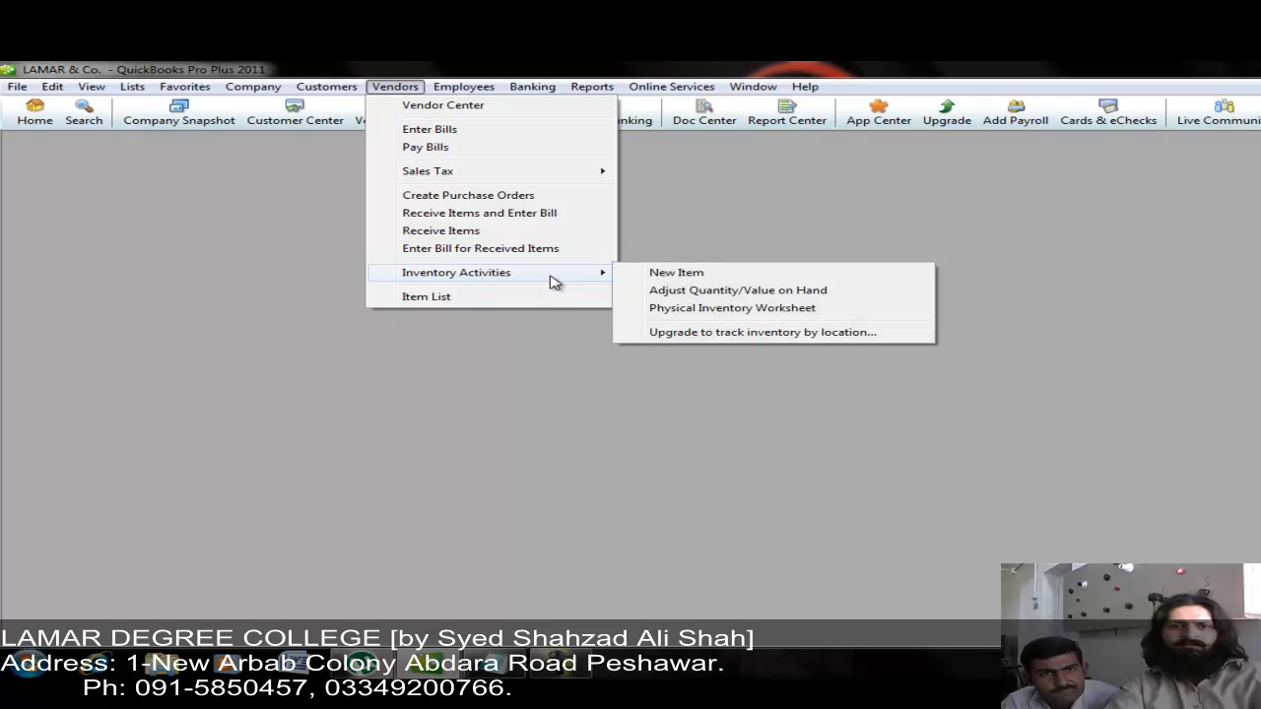
{"action": "left_click", "coordinate": [662, 275]}
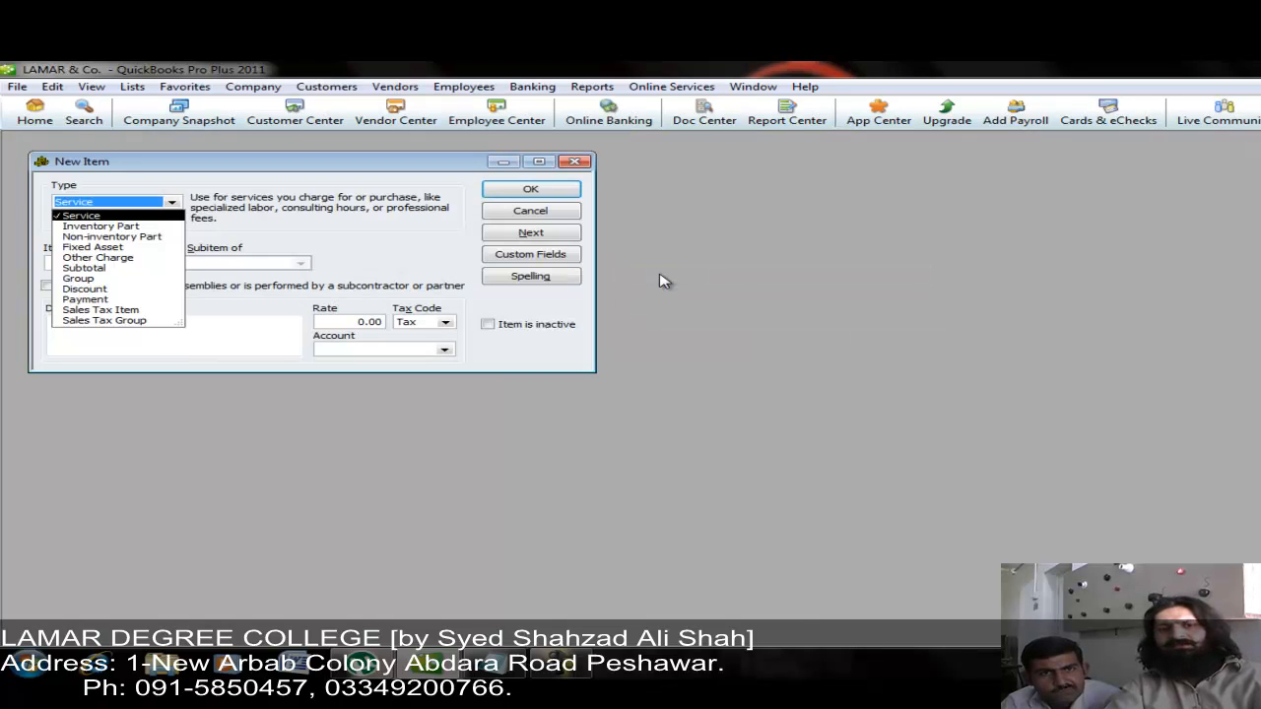
{"action": "left_click", "coordinate": [660, 275]}
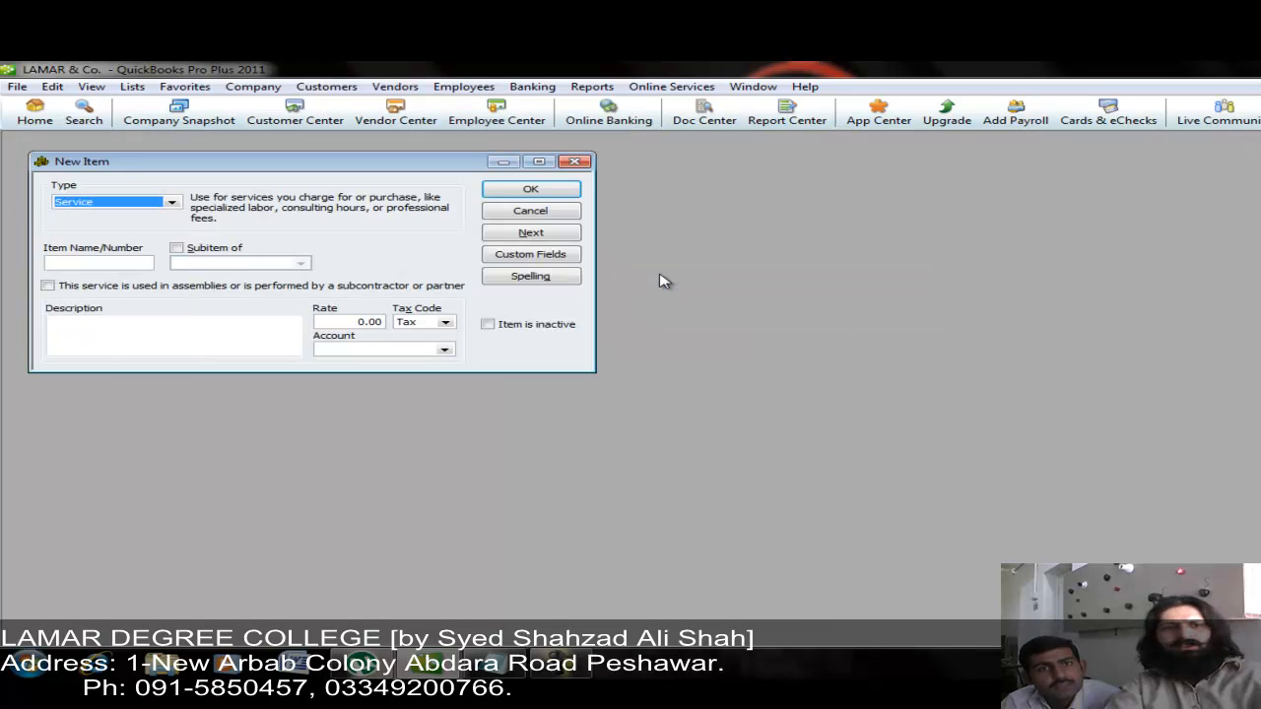
{"action": "key", "text": "Escape"}
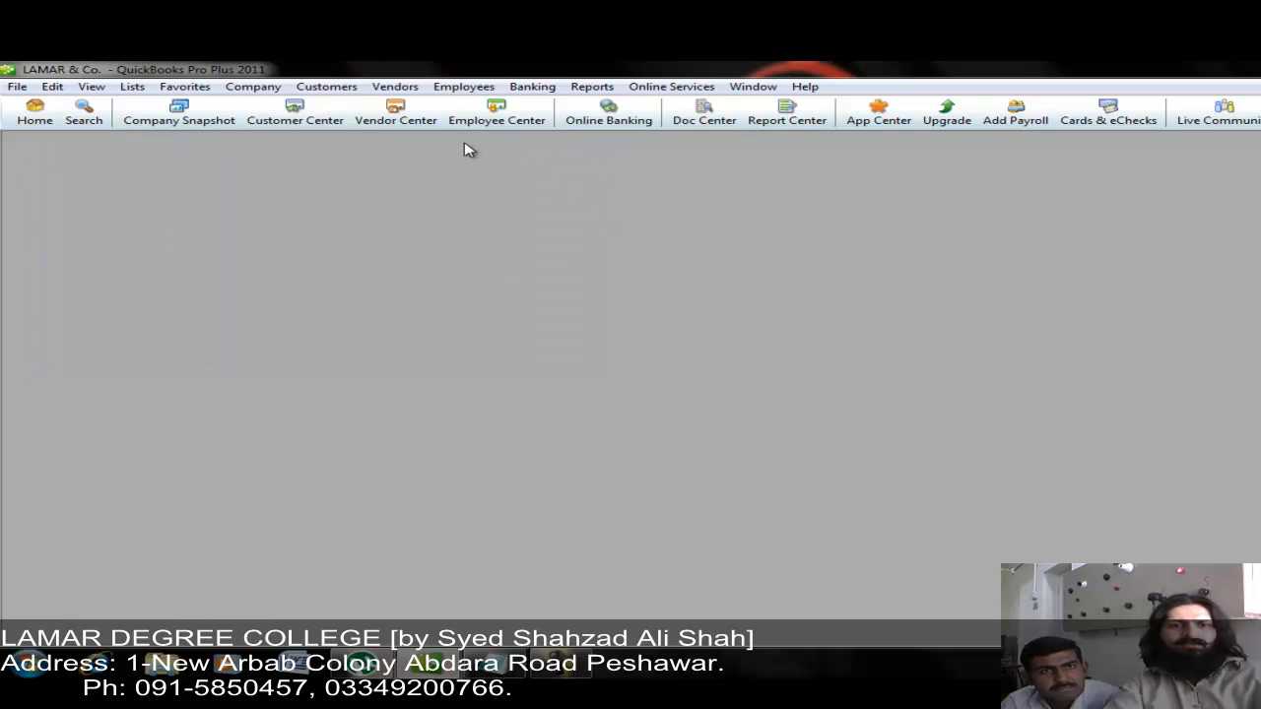
Open the vendors' Item List, start a new item from it to view the item types, and close everything without saving.
{"action": "left_click", "coordinate": [404, 87]}
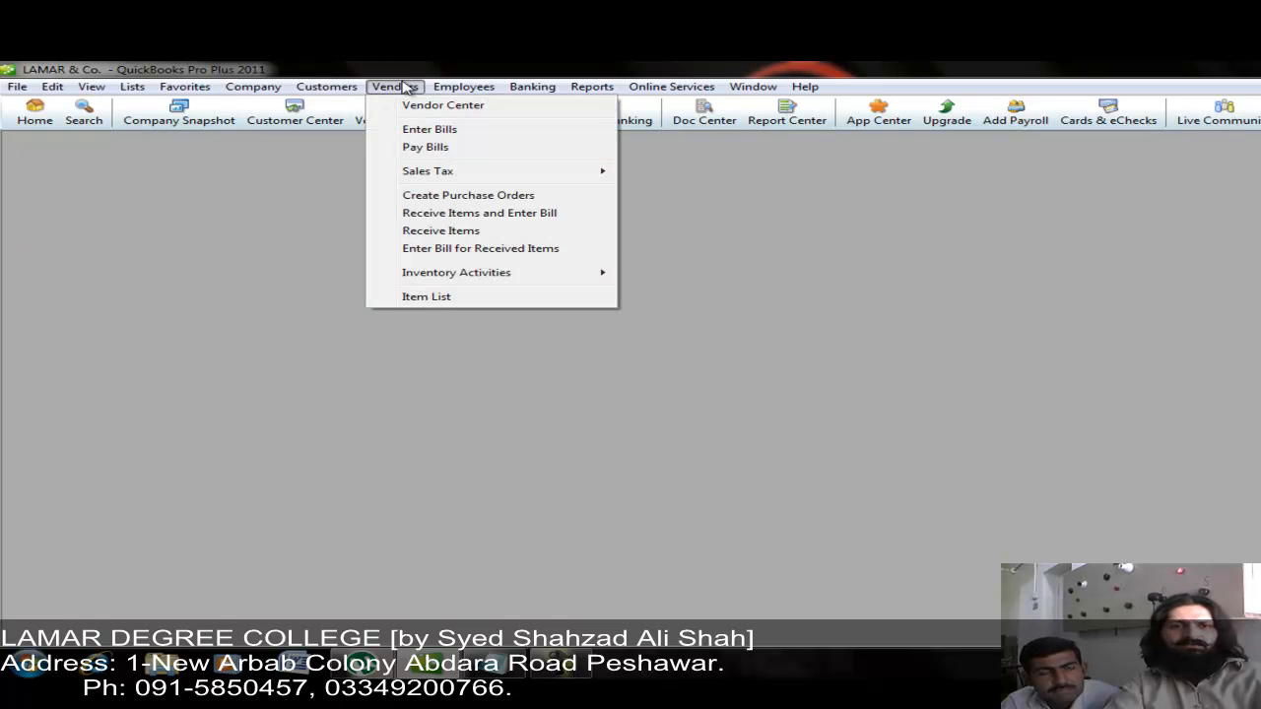
{"action": "left_click", "coordinate": [436, 298]}
{"action": "key", "text": "ctrl+n"}
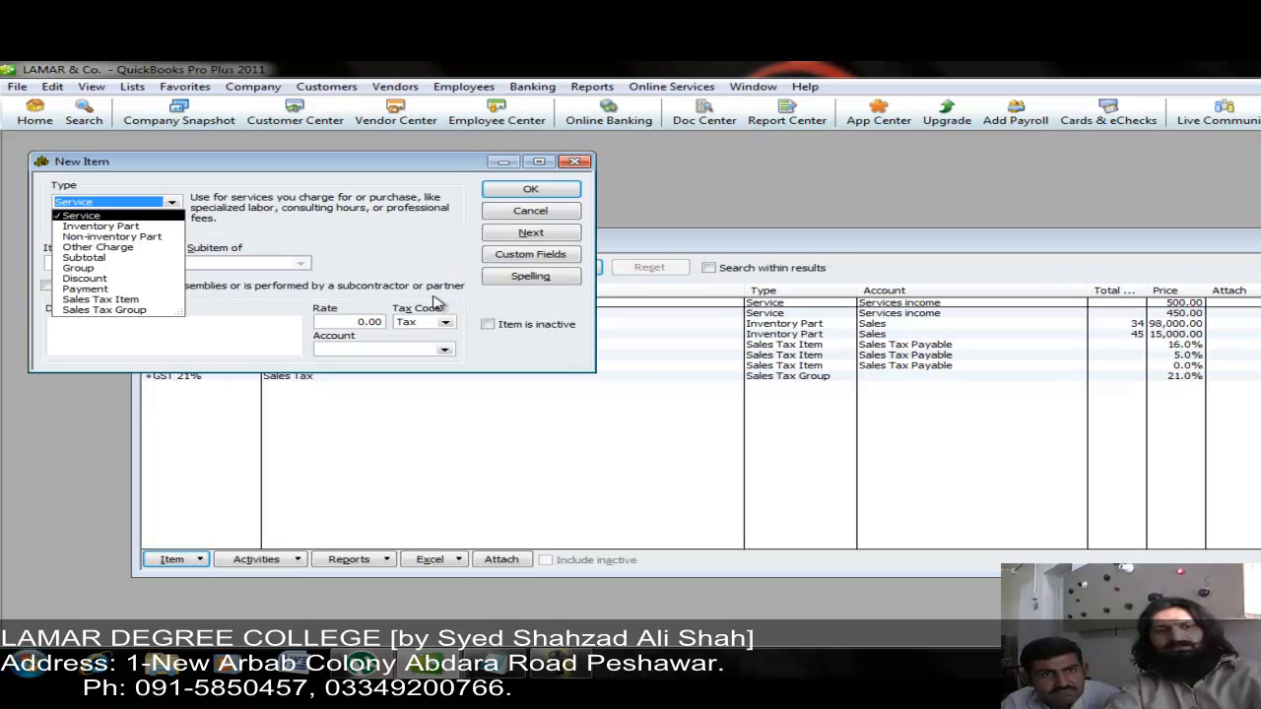
{"action": "key", "text": "Escape"}
{"action": "key", "text": "Escape"}
{"action": "key", "text": "Escape"}
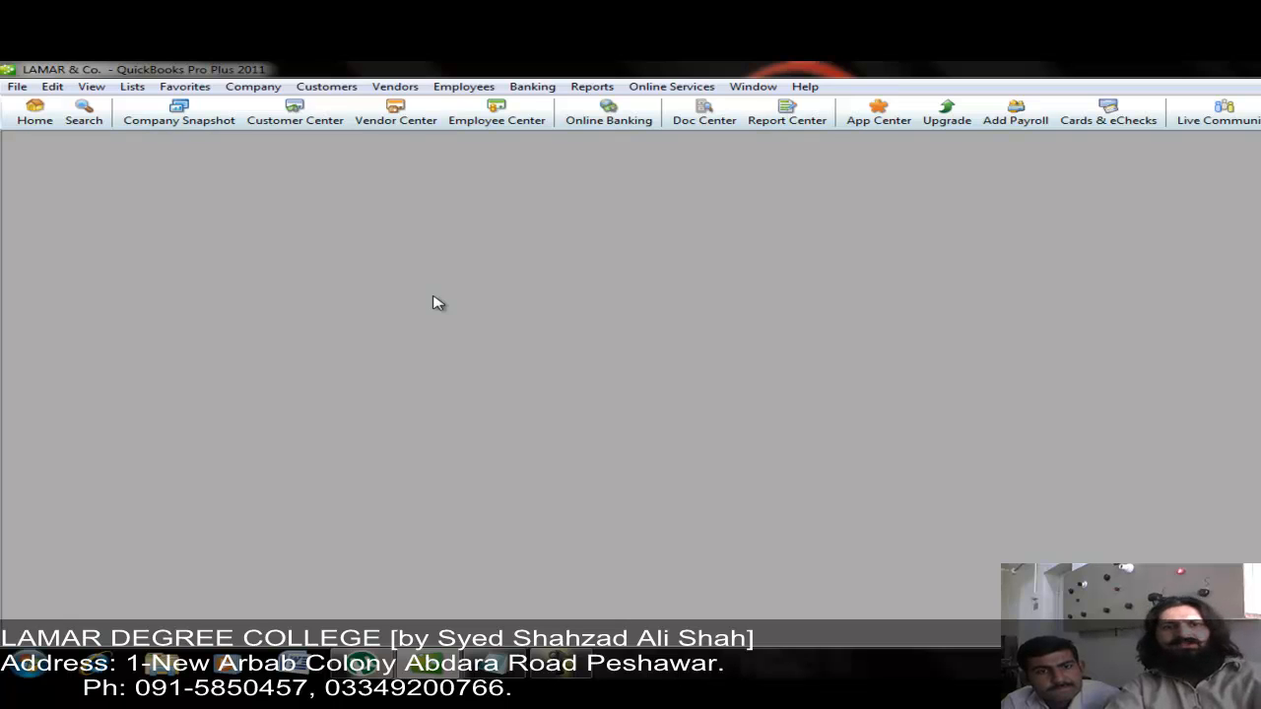
Open the customers' Item List to show it as another route to the items, and close it again.
{"action": "left_click", "coordinate": [316, 92]}
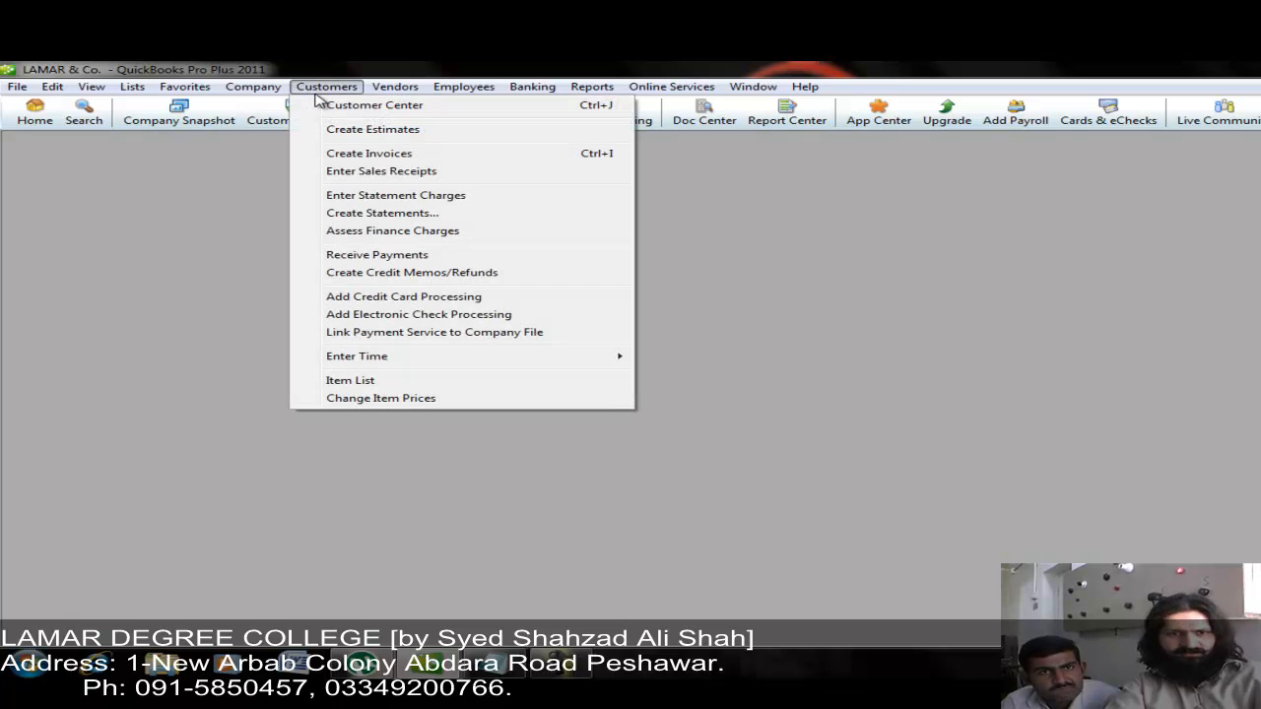
{"action": "left_click", "coordinate": [379, 387]}
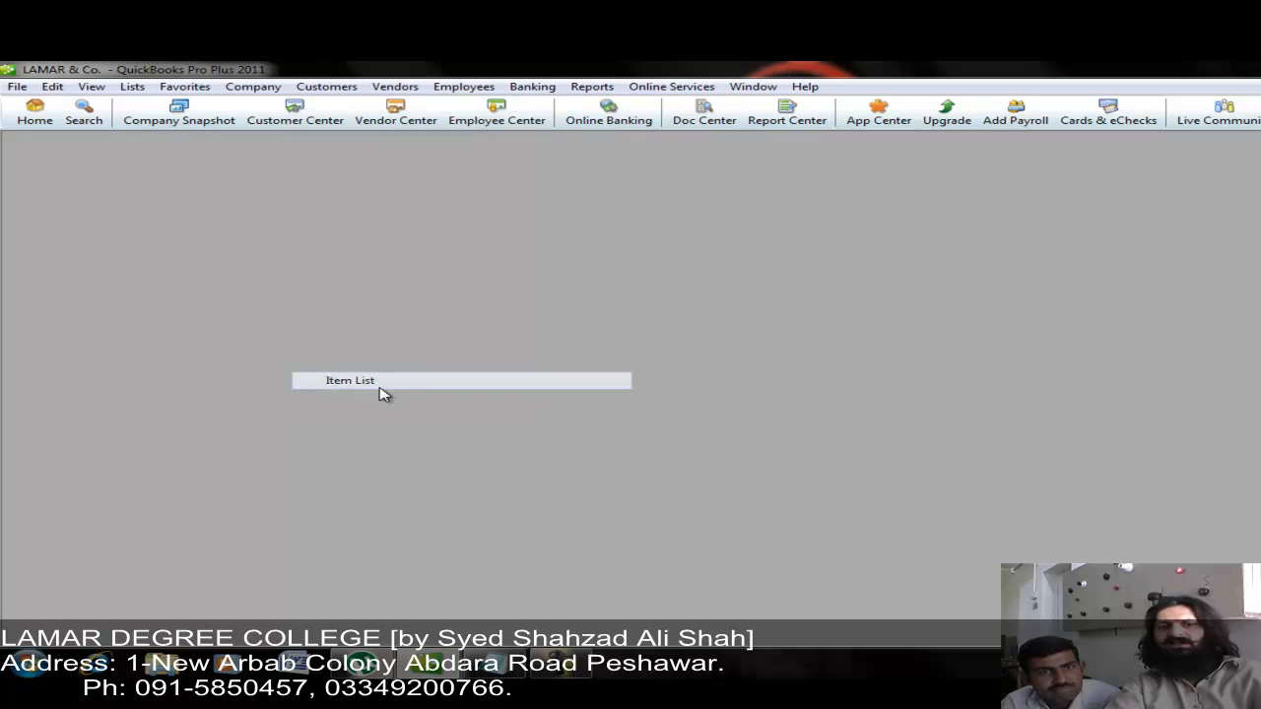
{"action": "key", "text": "Escape"}
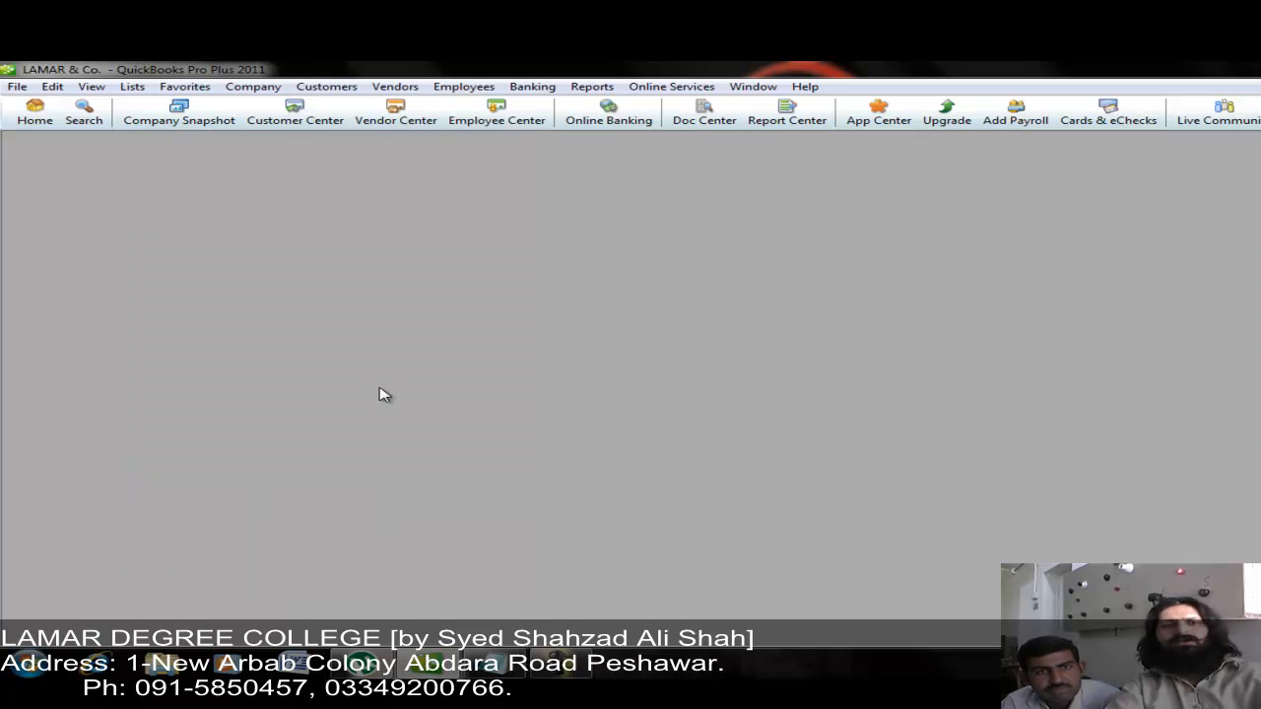
Open the Physical Inventory Worksheet from the vendors' inventory activities and move its window to a clear area for viewing.
{"action": "left_click", "coordinate": [392, 88]}
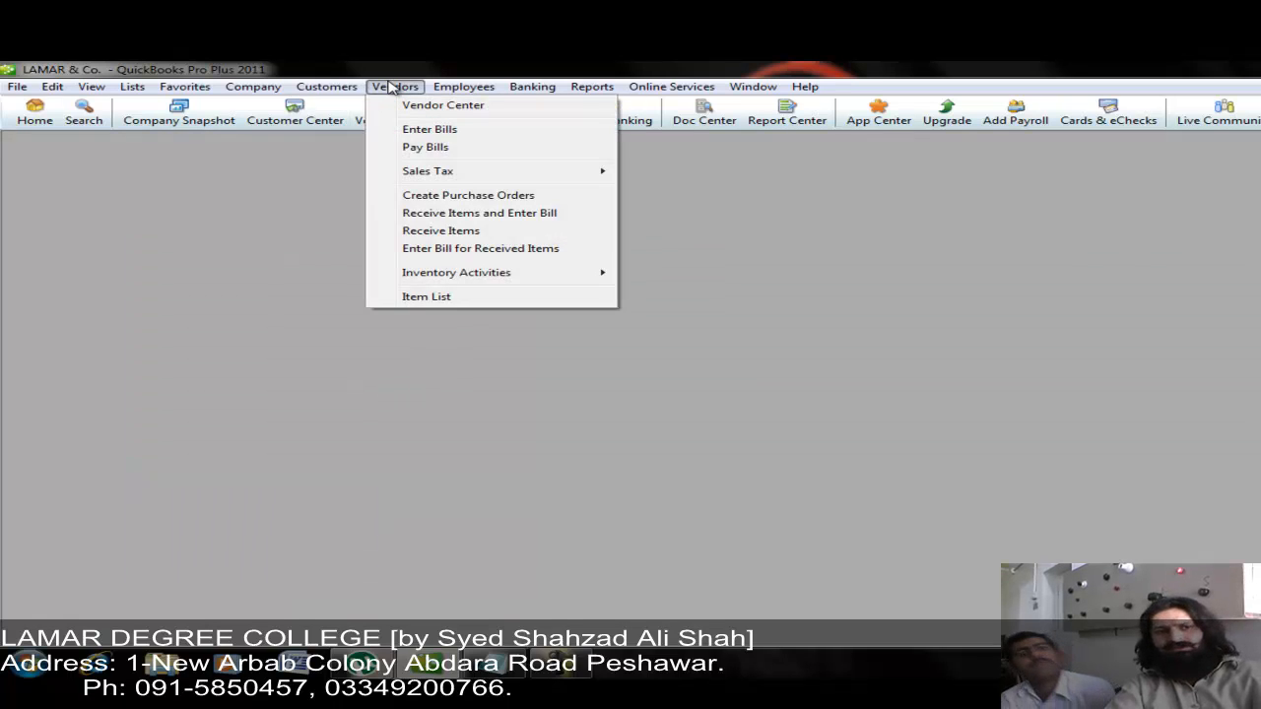
{"action": "mouse_move", "coordinate": [538, 271]}
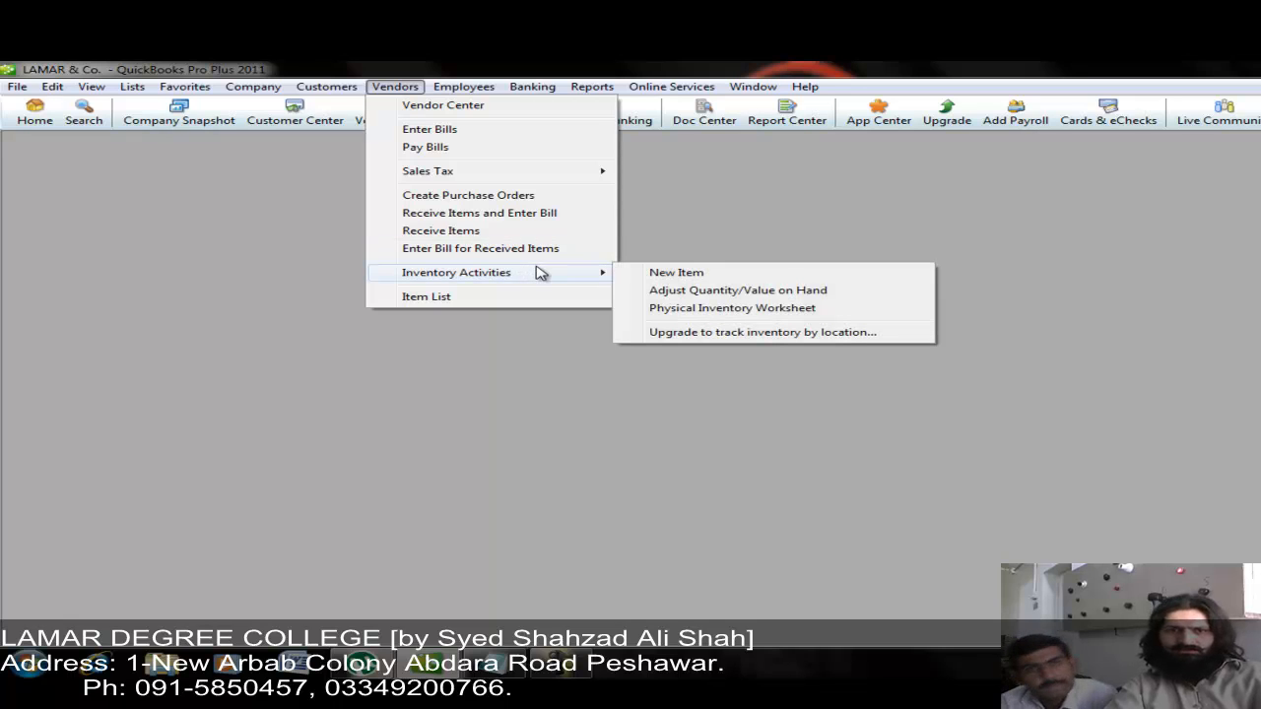
{"action": "left_click", "coordinate": [676, 308]}
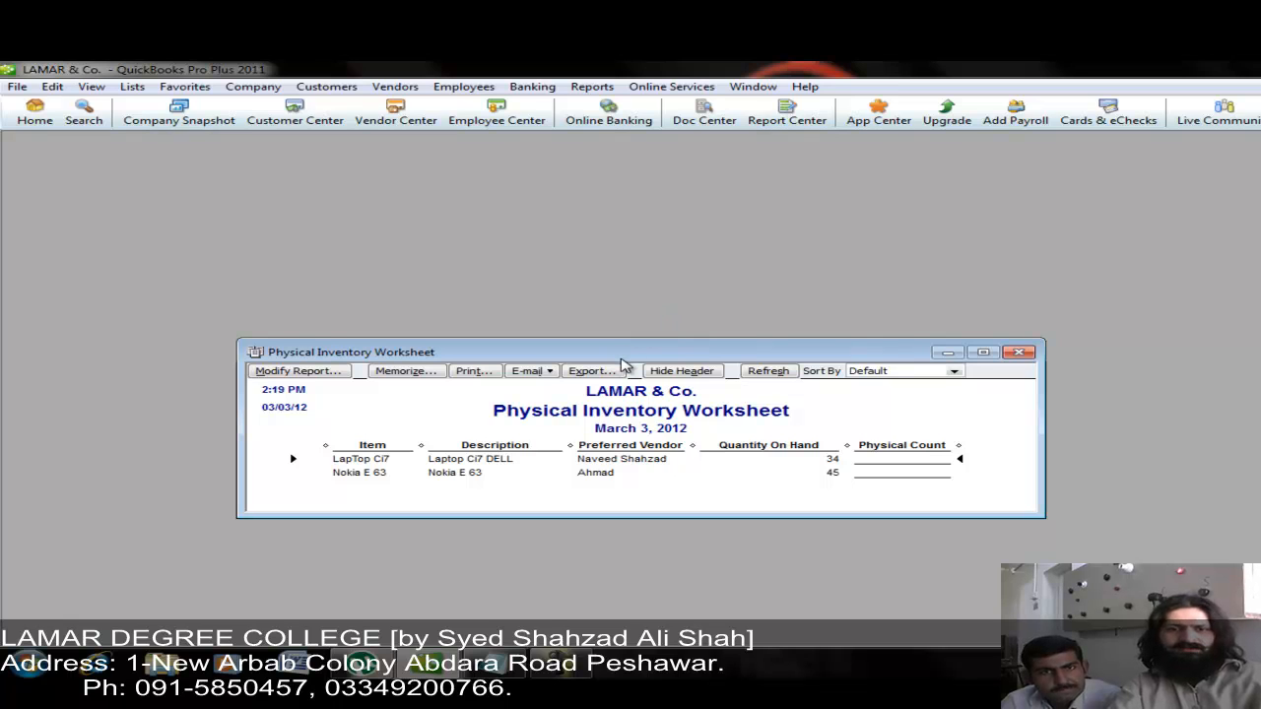
{"action": "left_click_drag", "start_coordinate": [627, 367], "coordinate": [775, 233]}
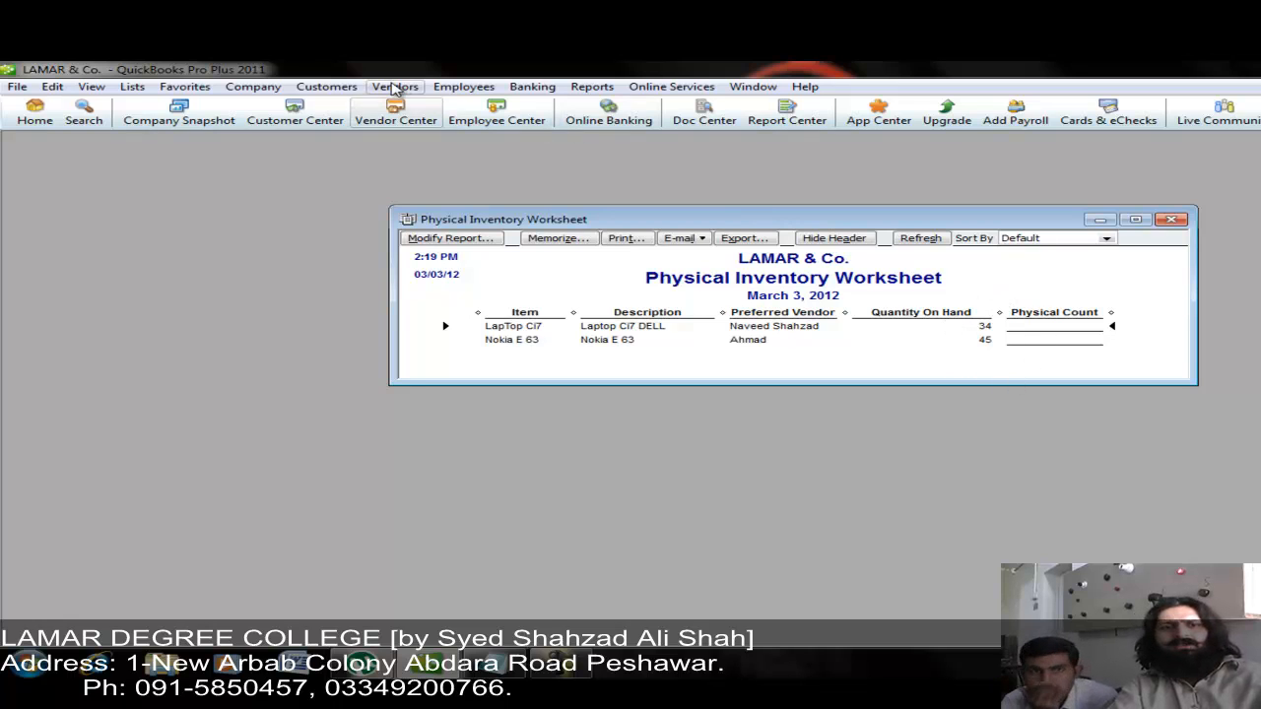
Open a quantity adjustment for inventory on hand and start creating a new account for its adjustment account.
{"action": "left_click", "coordinate": [394, 86]}
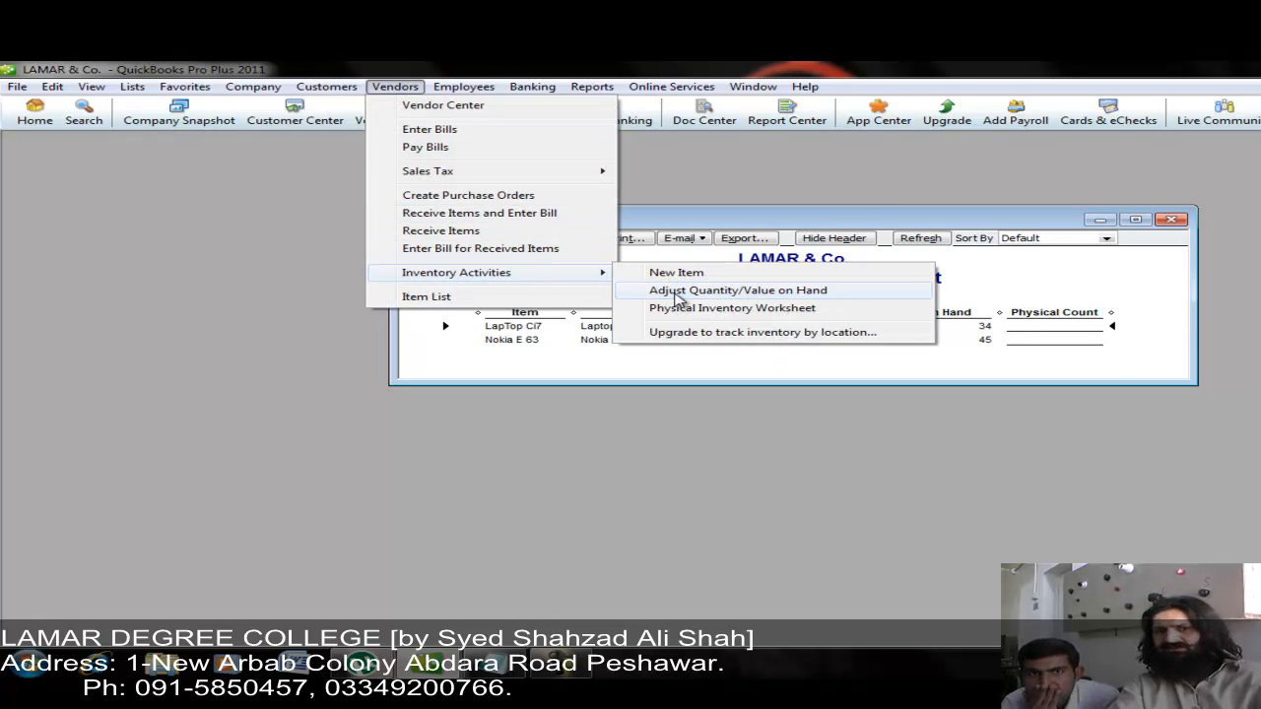
{"action": "left_click", "coordinate": [677, 293]}
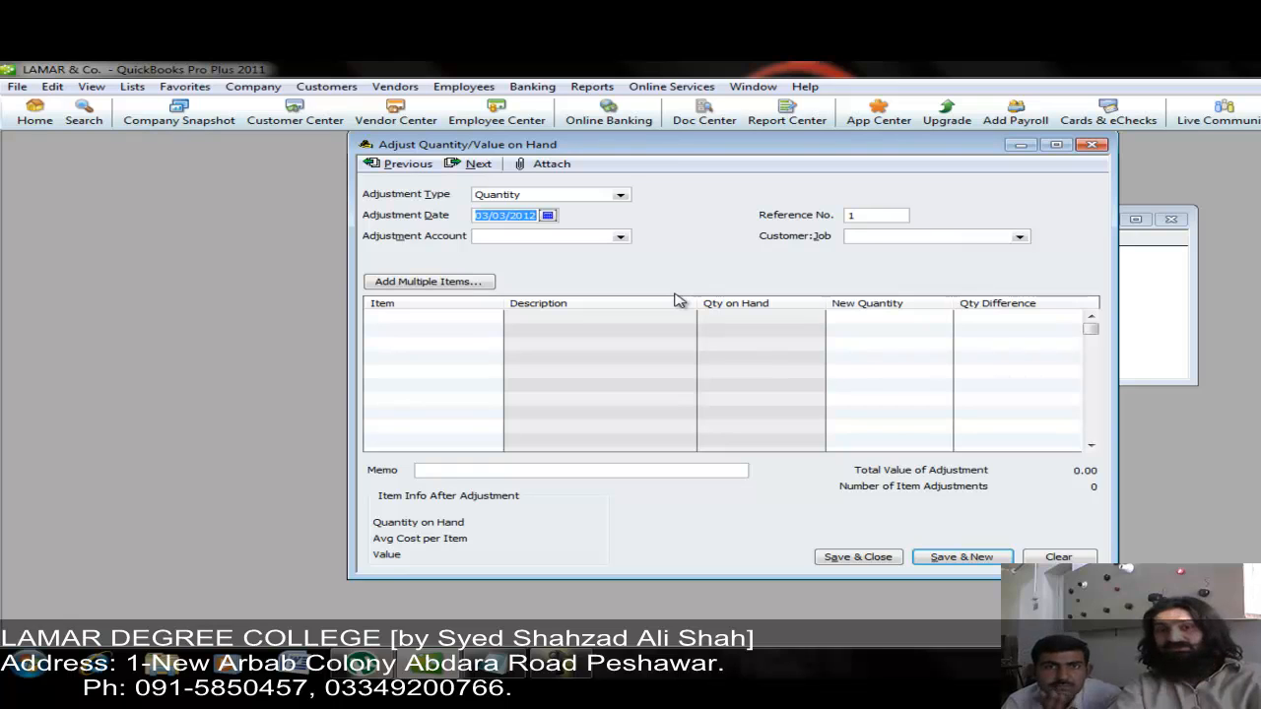
{"action": "left_click", "coordinate": [600, 235]}
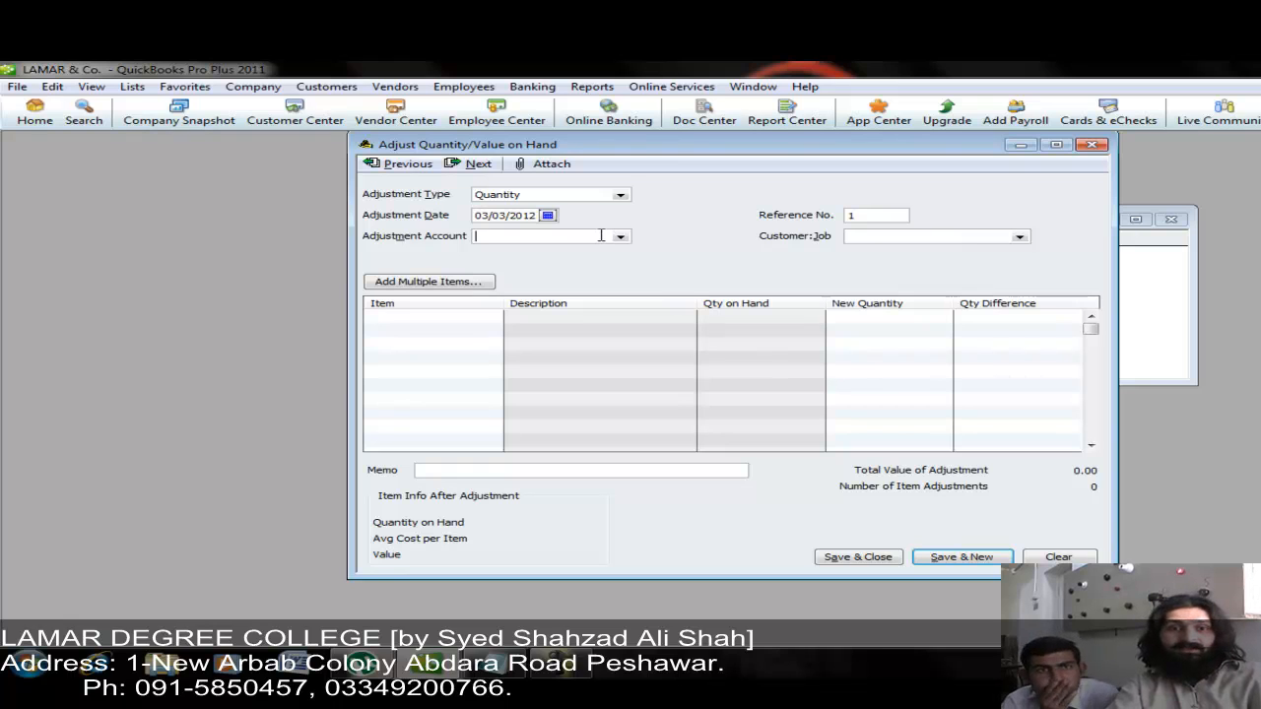
{"action": "type", "text": "Inventory Asset"}
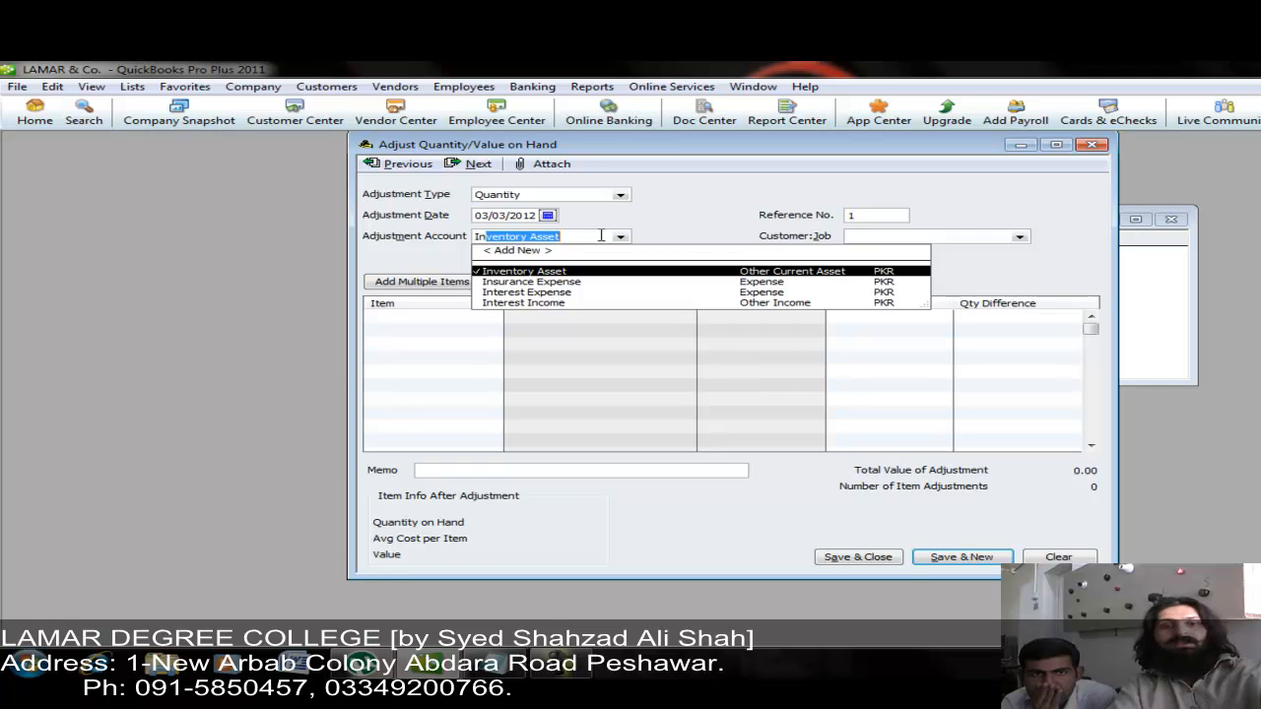
{"action": "left_click", "coordinate": [522, 251]}
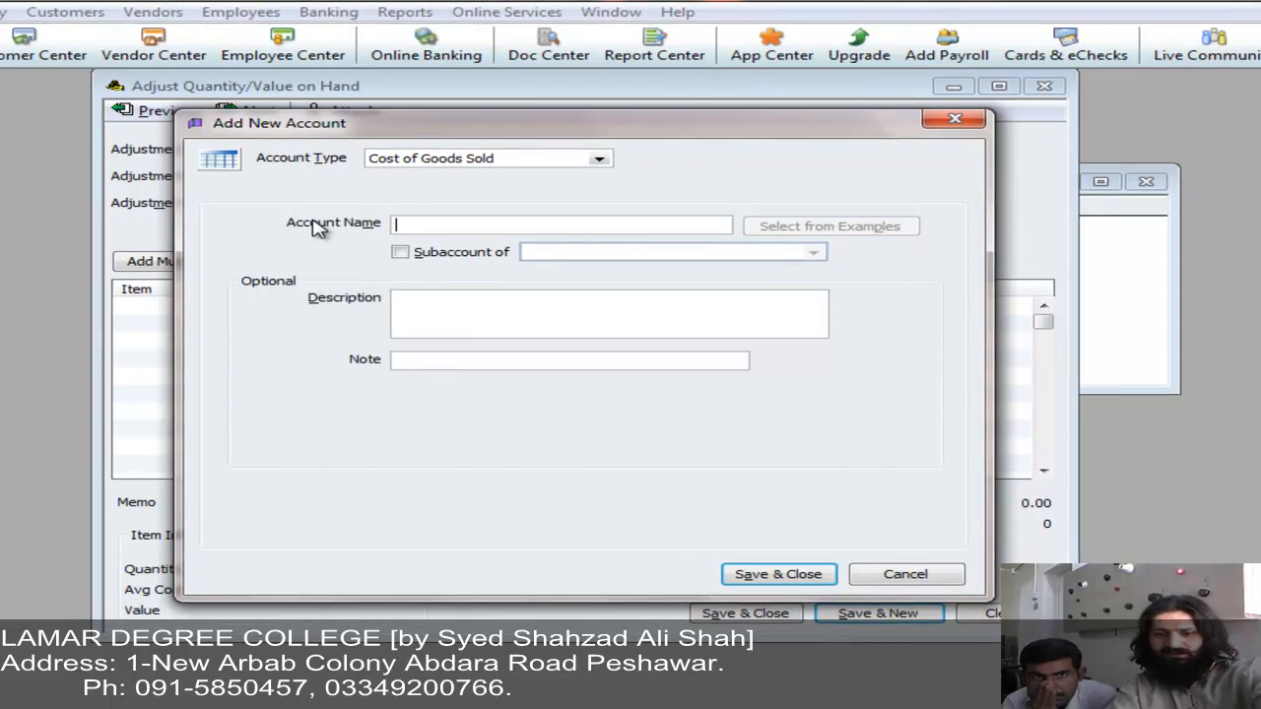
Name the new Cost of Goods Sold account "Inv Adj.".
{"action": "type", "text": "I"}
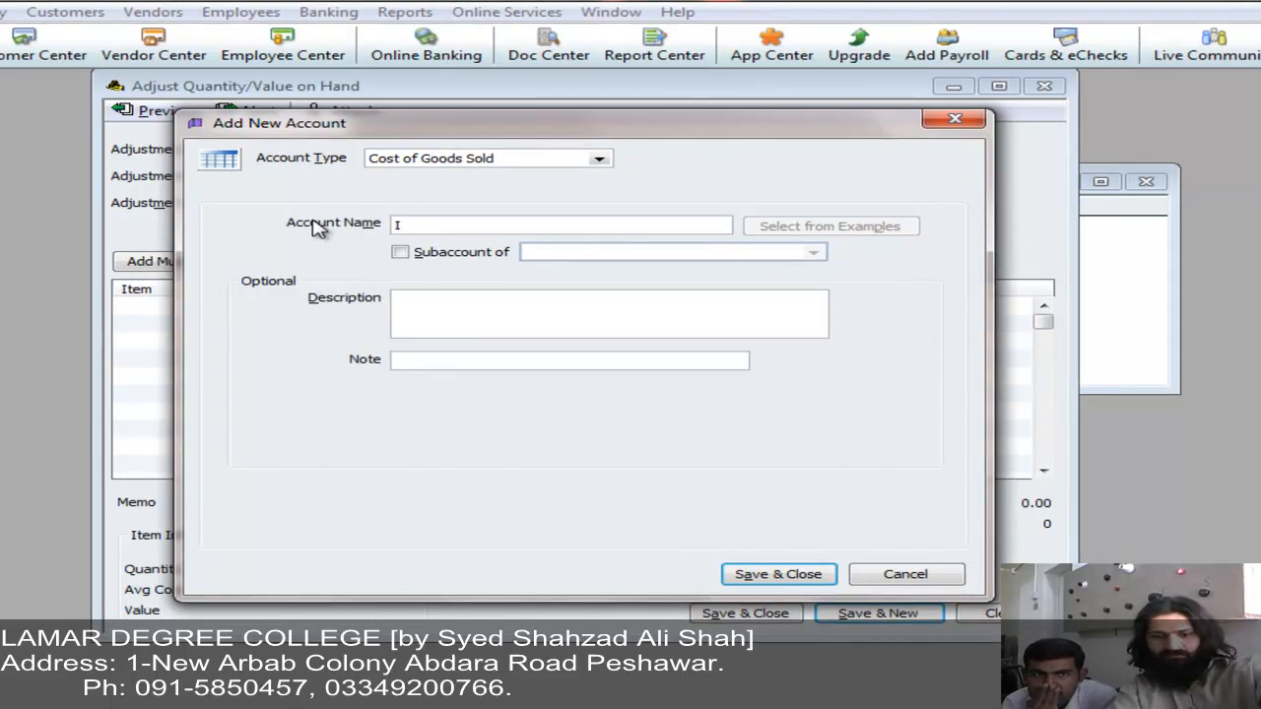
{"action": "type", "text": "nnv"}
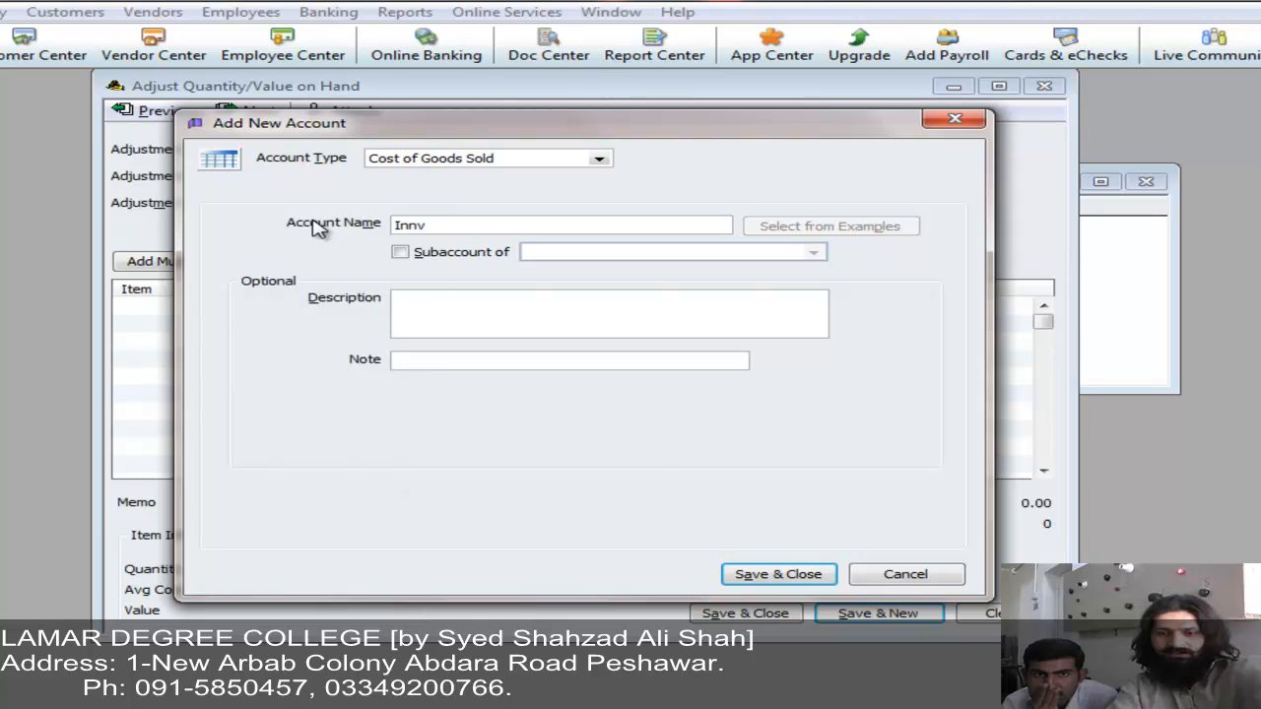
{"action": "key", "text": "BackSpace"}
{"action": "key", "text": "BackSpace"}
{"action": "type", "text": "v "}
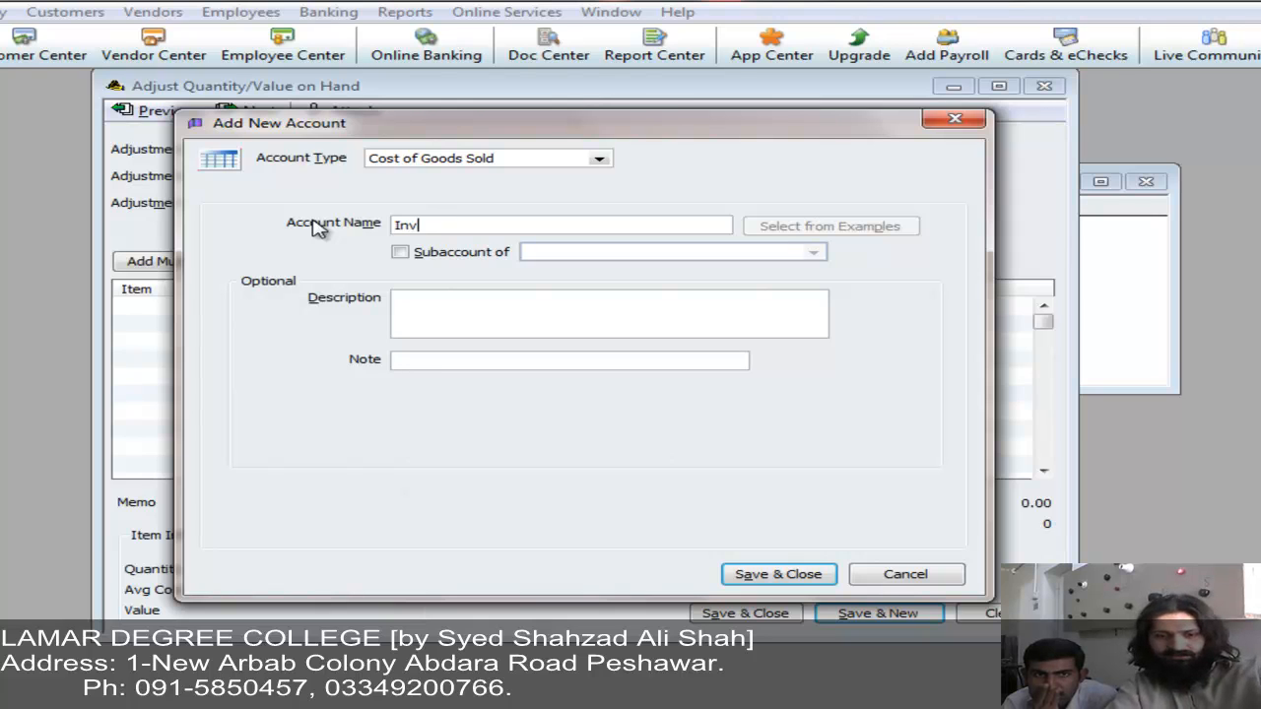
{"action": "type", "text": "A"}
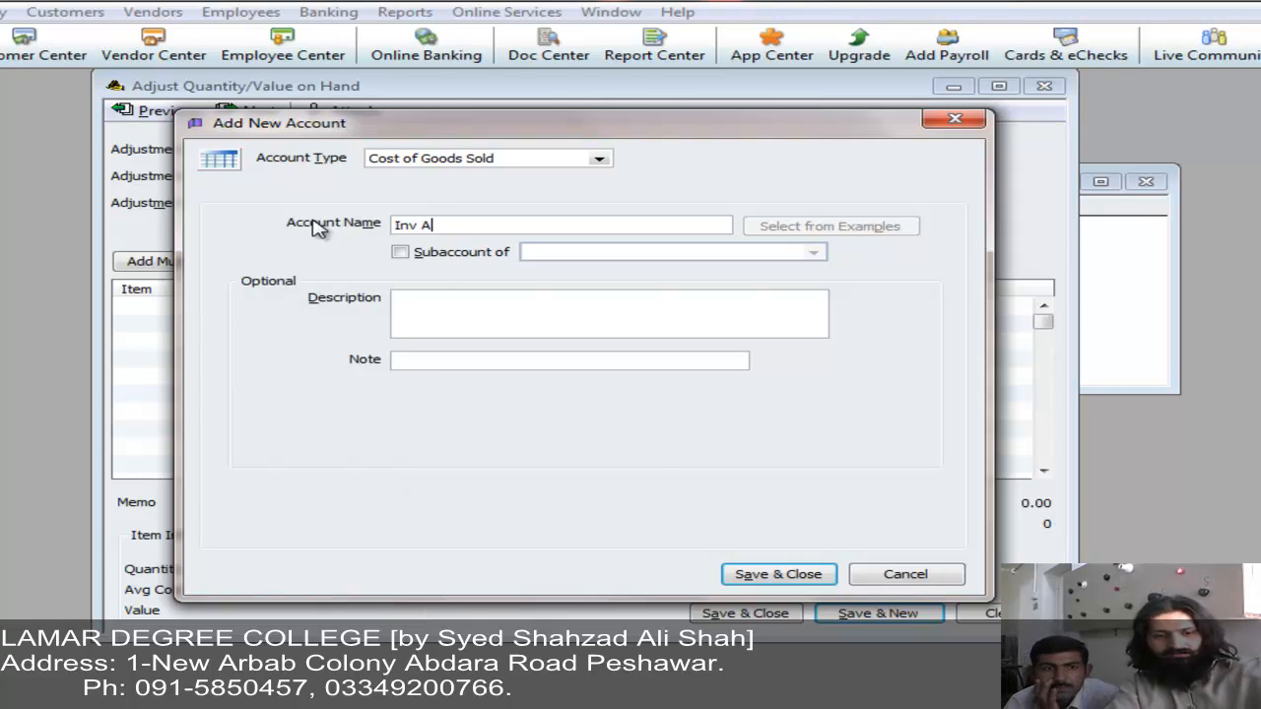
{"action": "type", "text": "dj."}
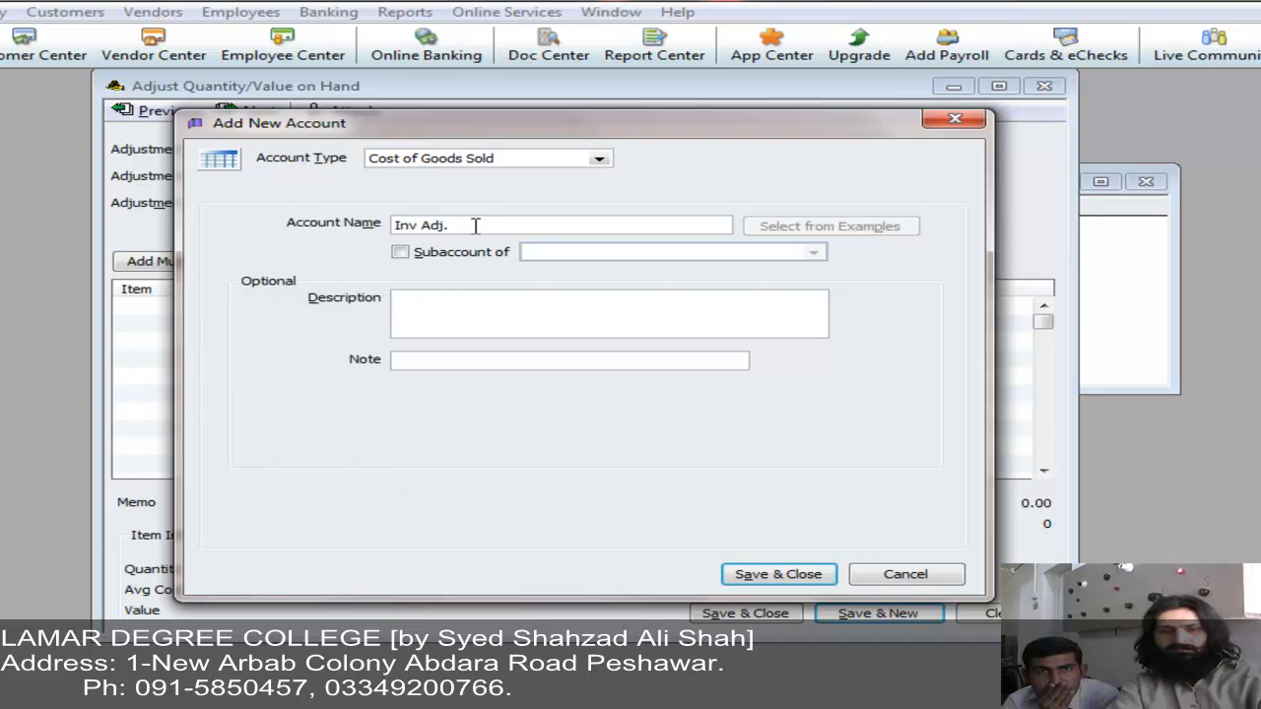
Copy the account name into the description, save the new account, and accept it as the adjustment account.
{"action": "left_click_drag", "start_coordinate": [475, 226], "coordinate": [243, 199]}
{"action": "key", "text": "ctrl+c"}
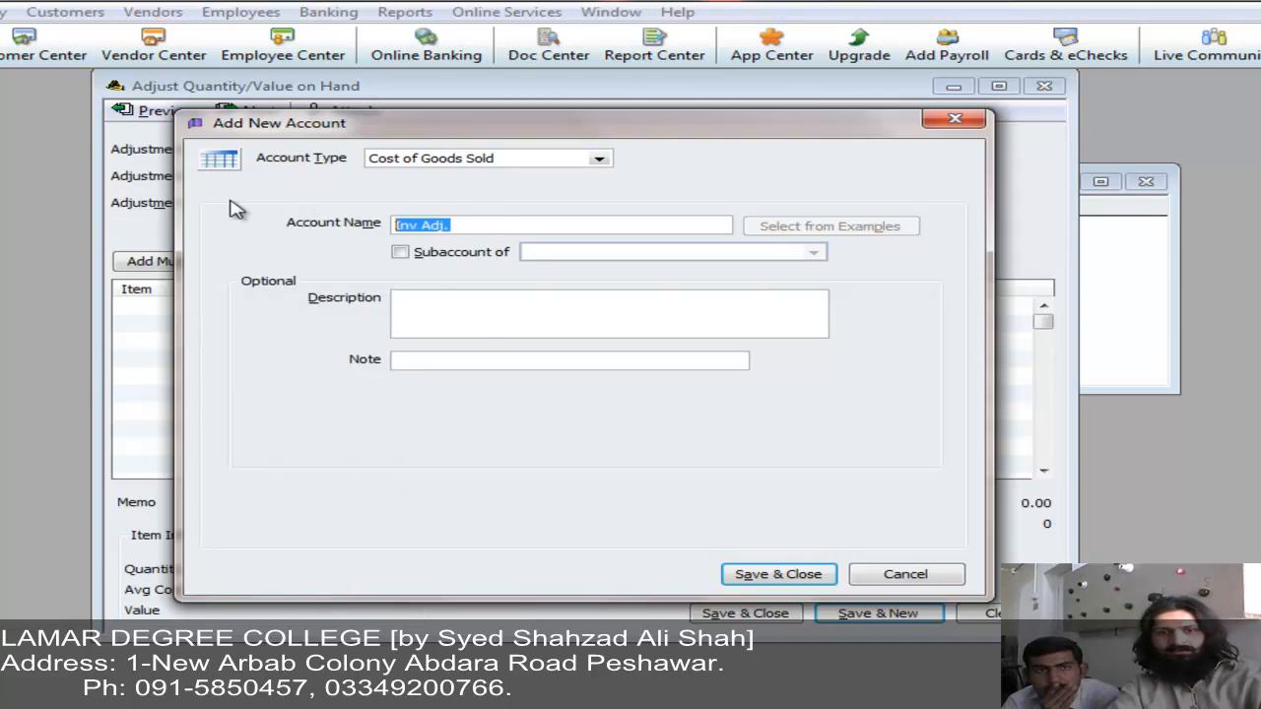
{"action": "left_click", "coordinate": [488, 329]}
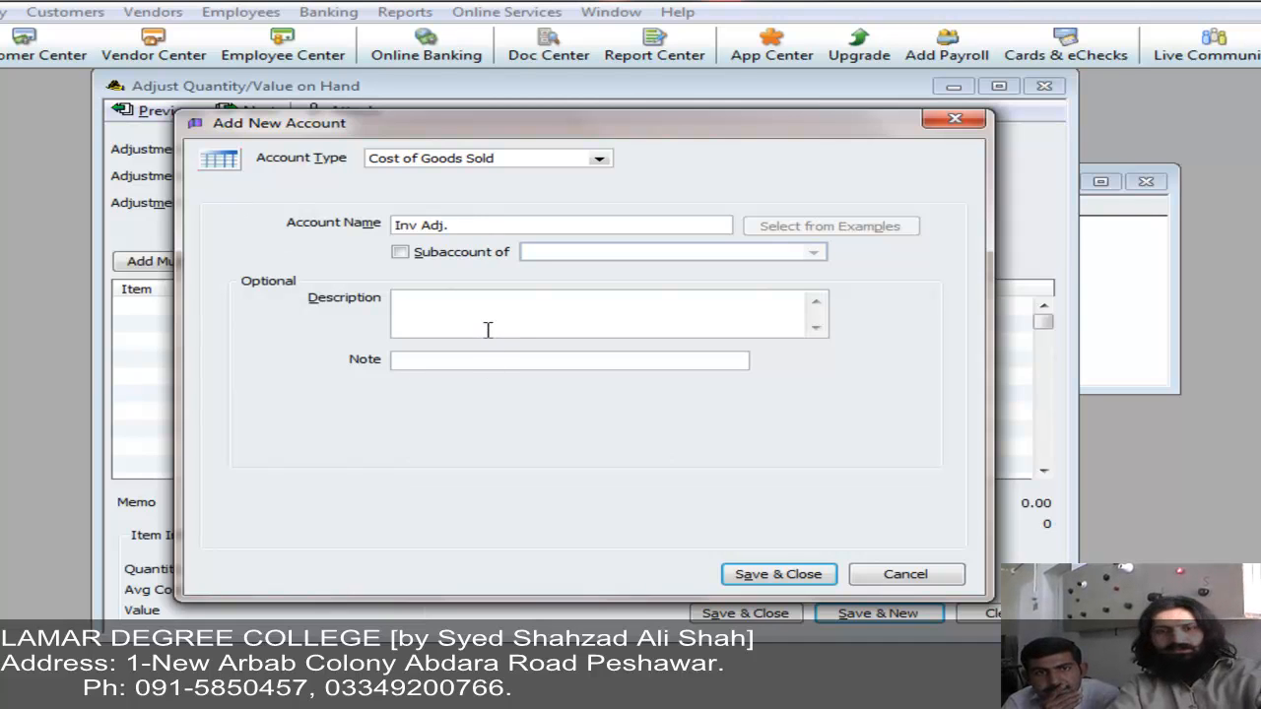
{"action": "key", "text": "ctrl+v"}
{"action": "left_click", "coordinate": [766, 581]}
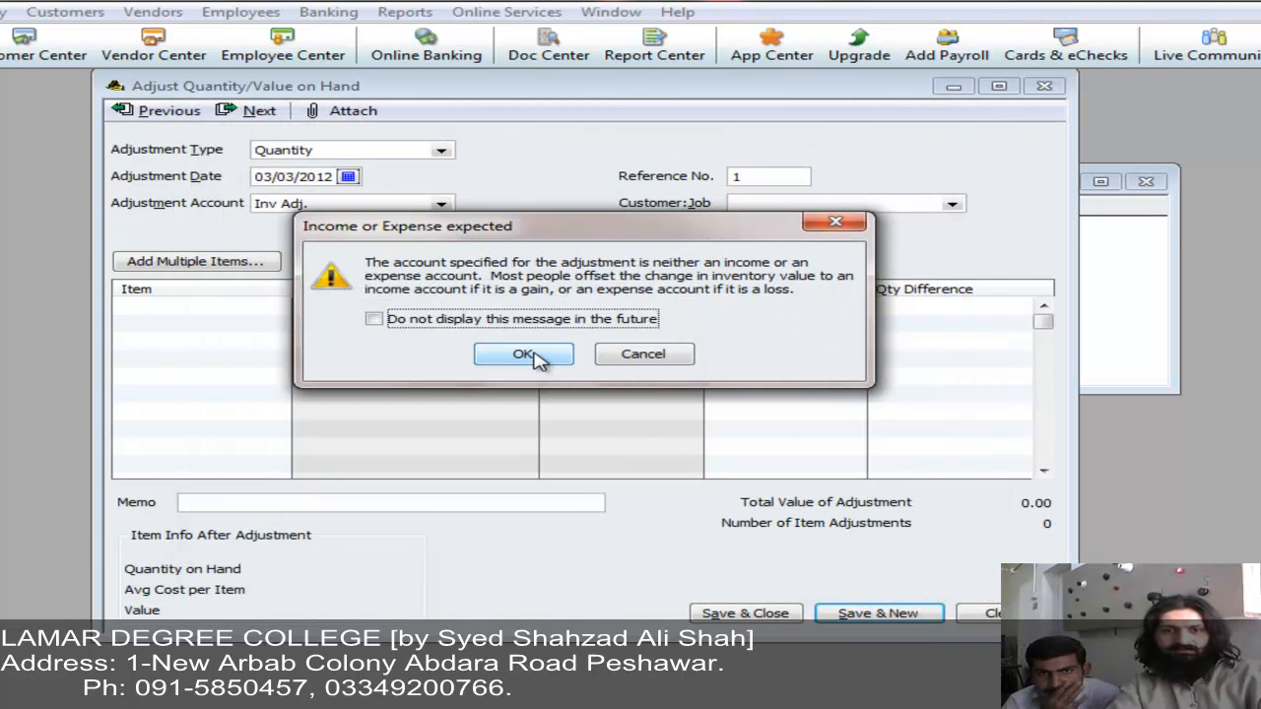
{"action": "left_click", "coordinate": [524, 355]}
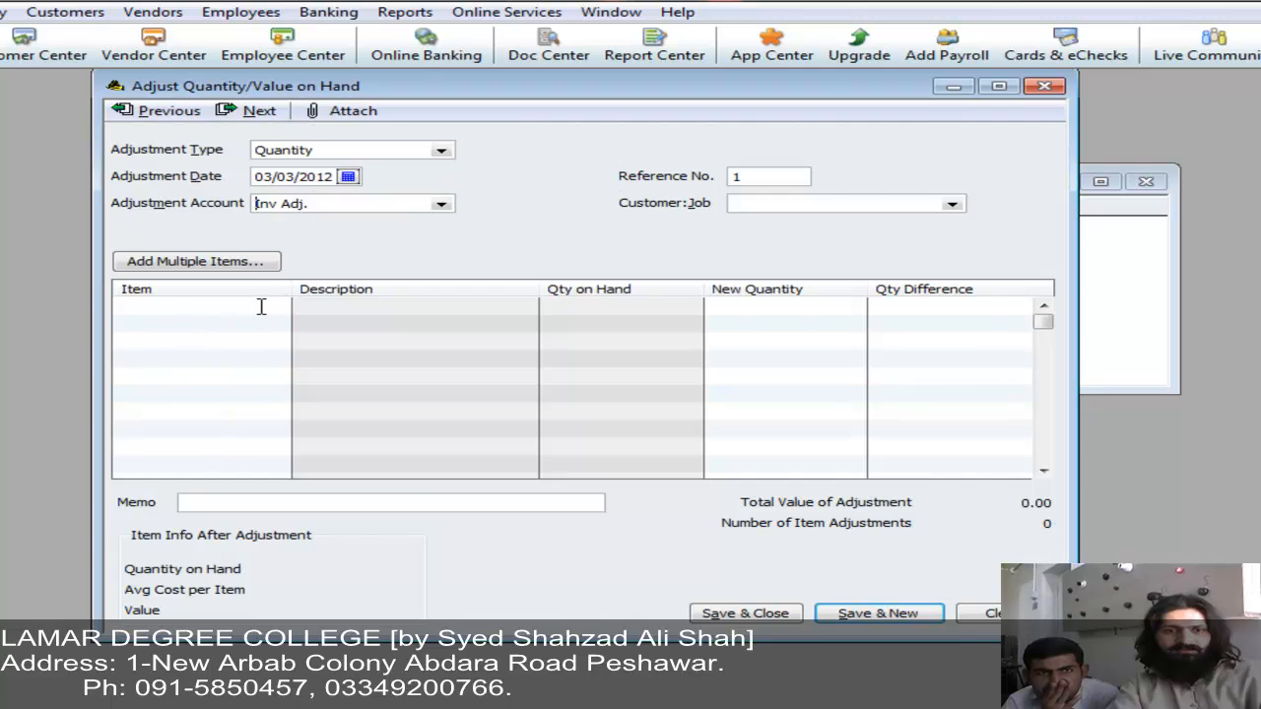
Add Nokia E 63 to the adjustment and set its new quantity to 44.
{"action": "left_click", "coordinate": [261, 307]}
{"action": "type", "text": "Nokia E 63"}
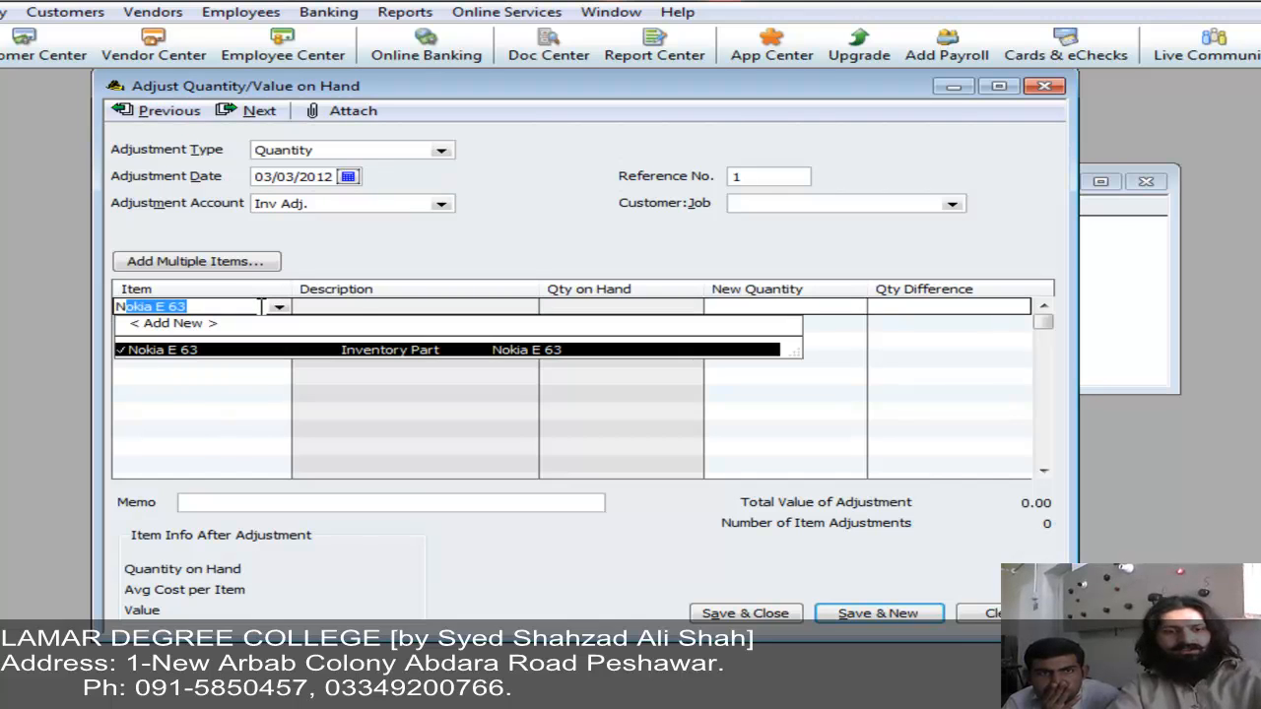
{"action": "key", "text": "Tab"}
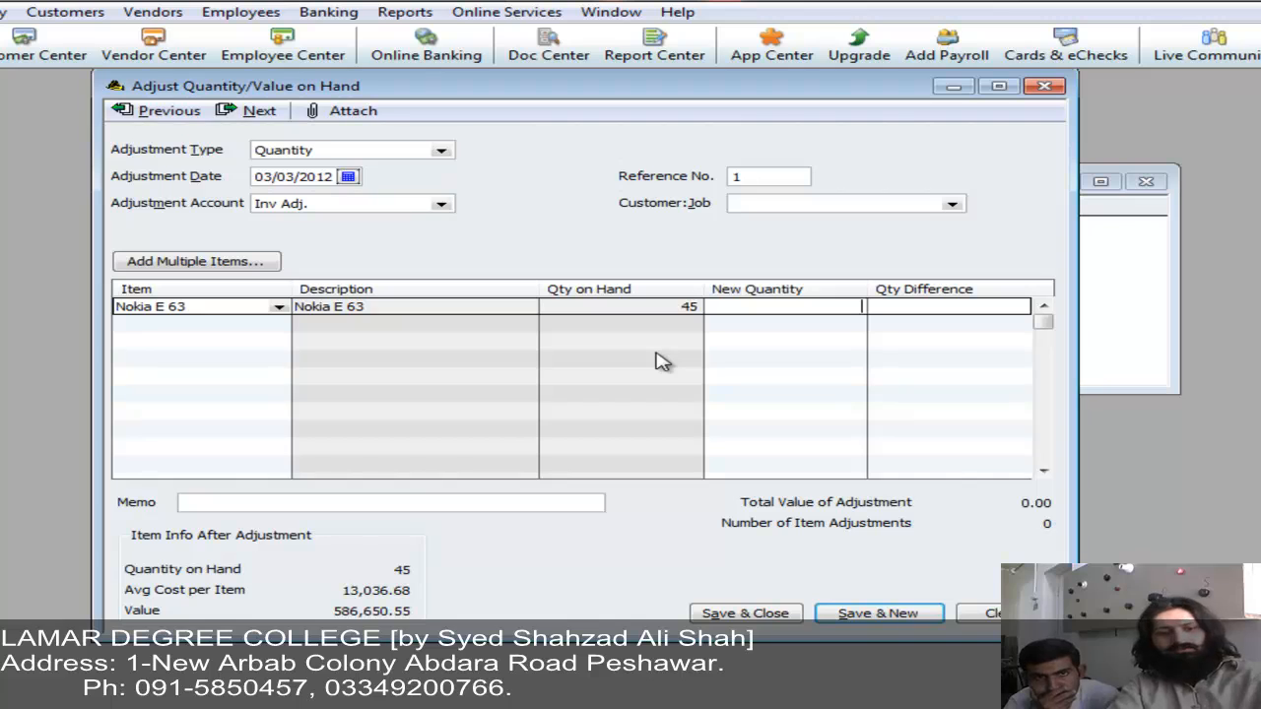
{"action": "type", "text": "44"}
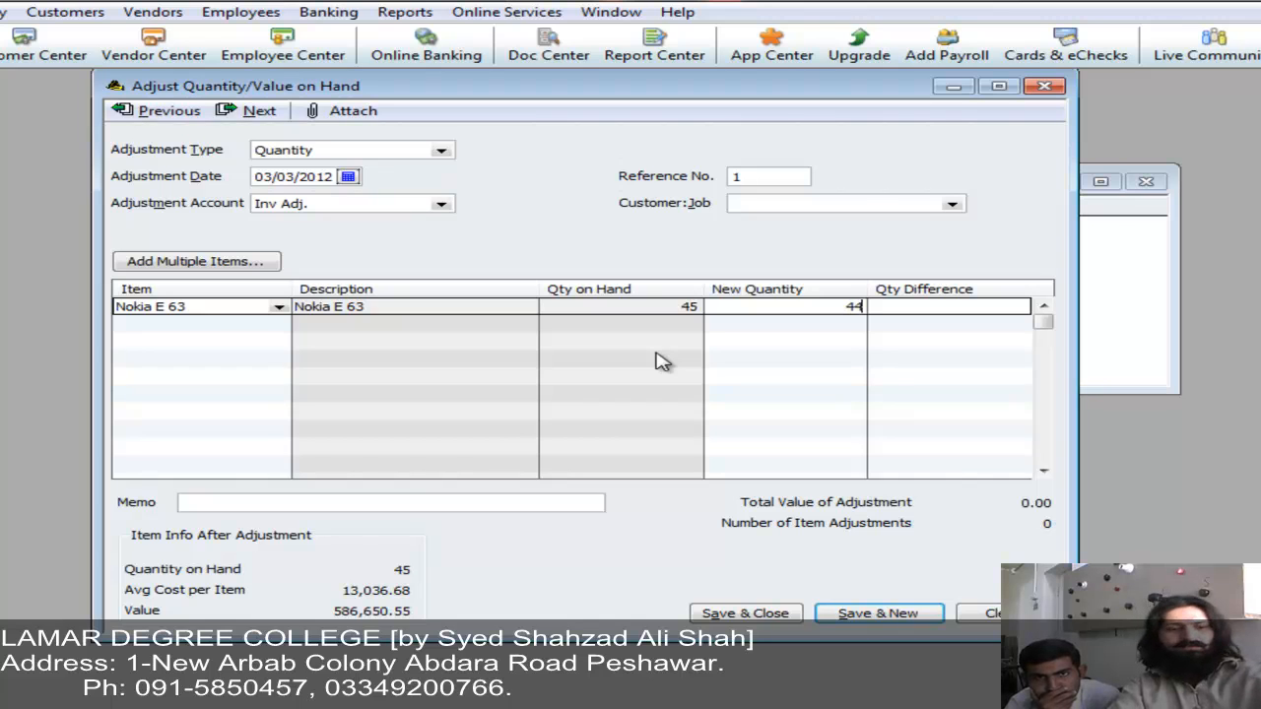
{"action": "key", "text": "Tab"}
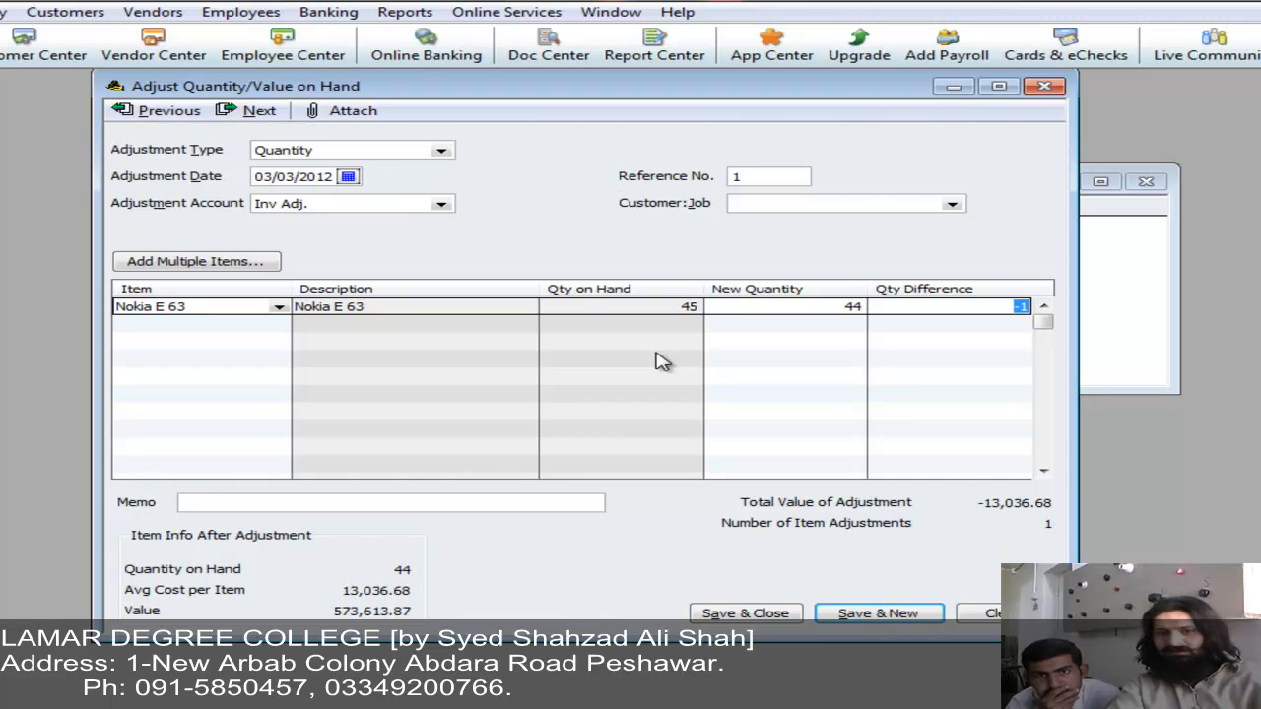
Enter the memo "loss by theft" for the inventory adjustment, then save and close it.
{"action": "left_click", "coordinate": [529, 504]}
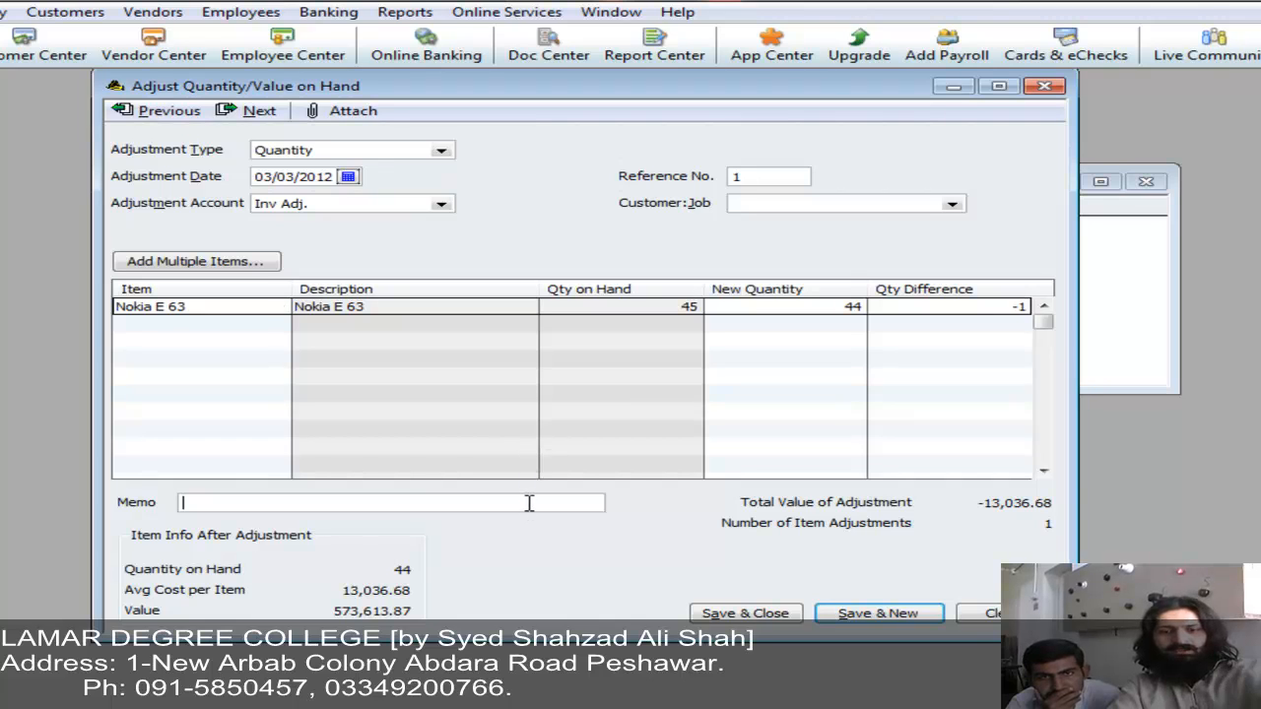
{"action": "type", "text": "lo"}
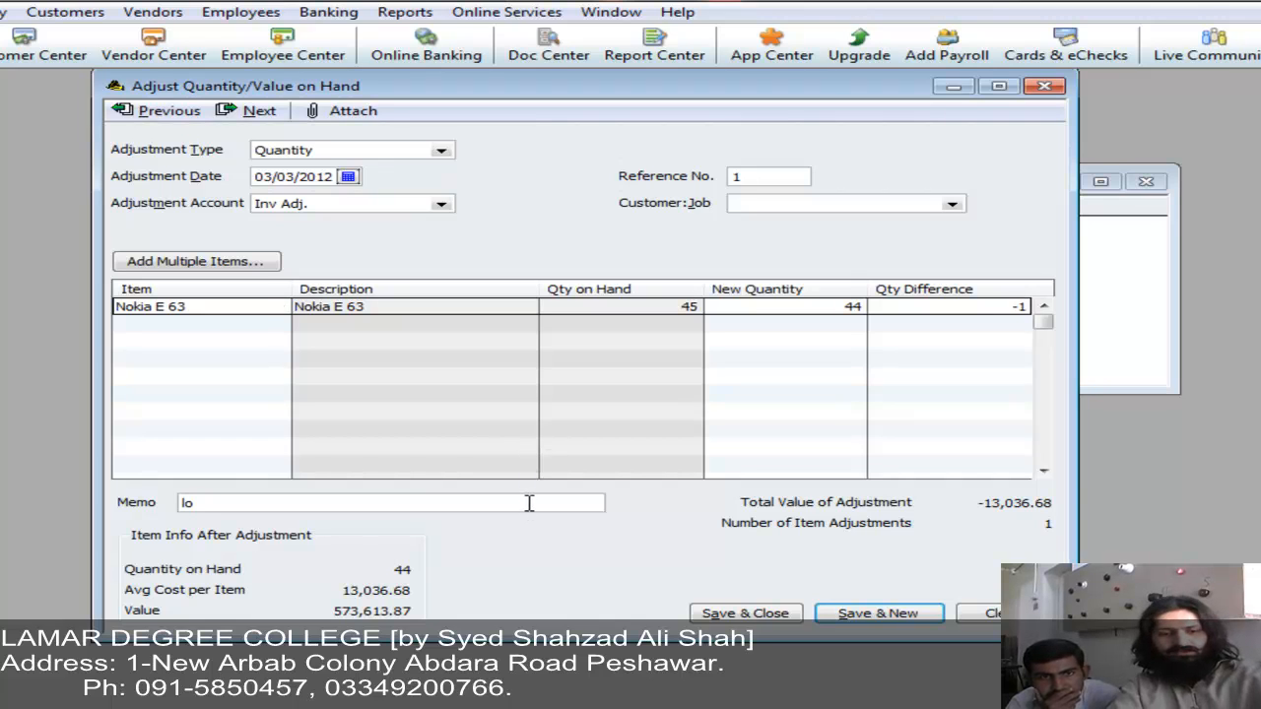
{"action": "type", "text": "ss by "}
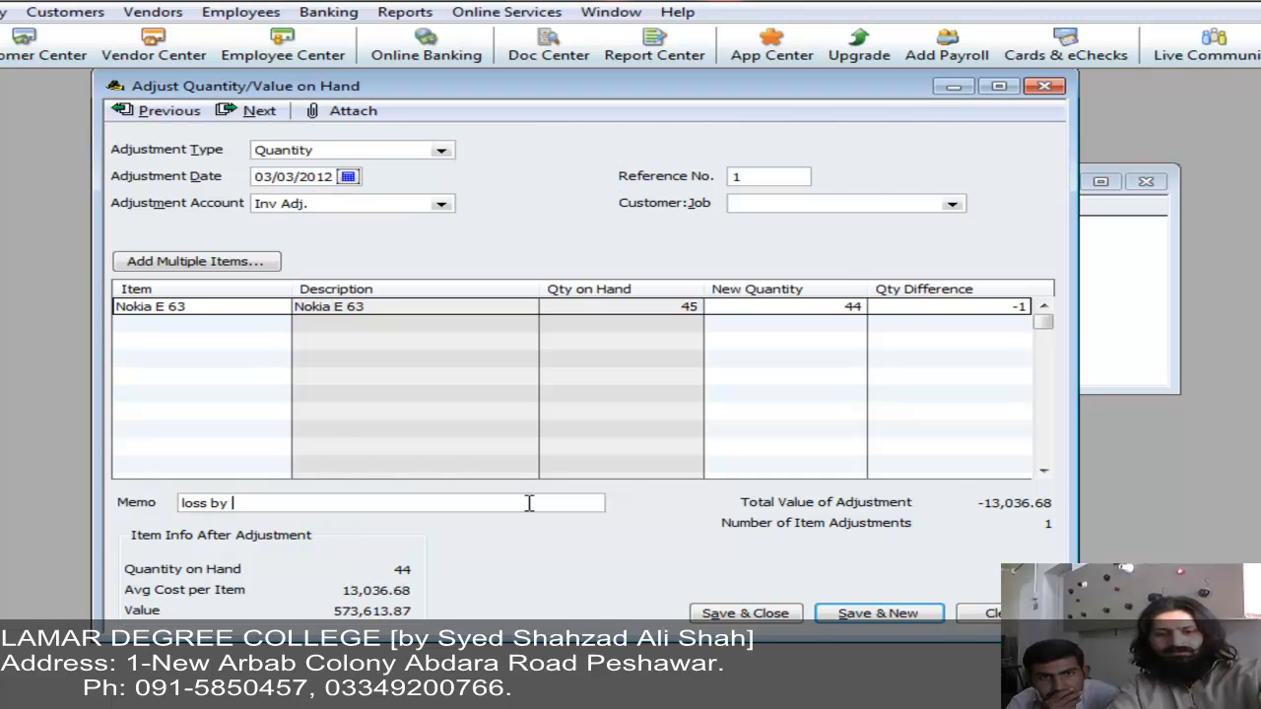
{"action": "type", "text": "theft"}
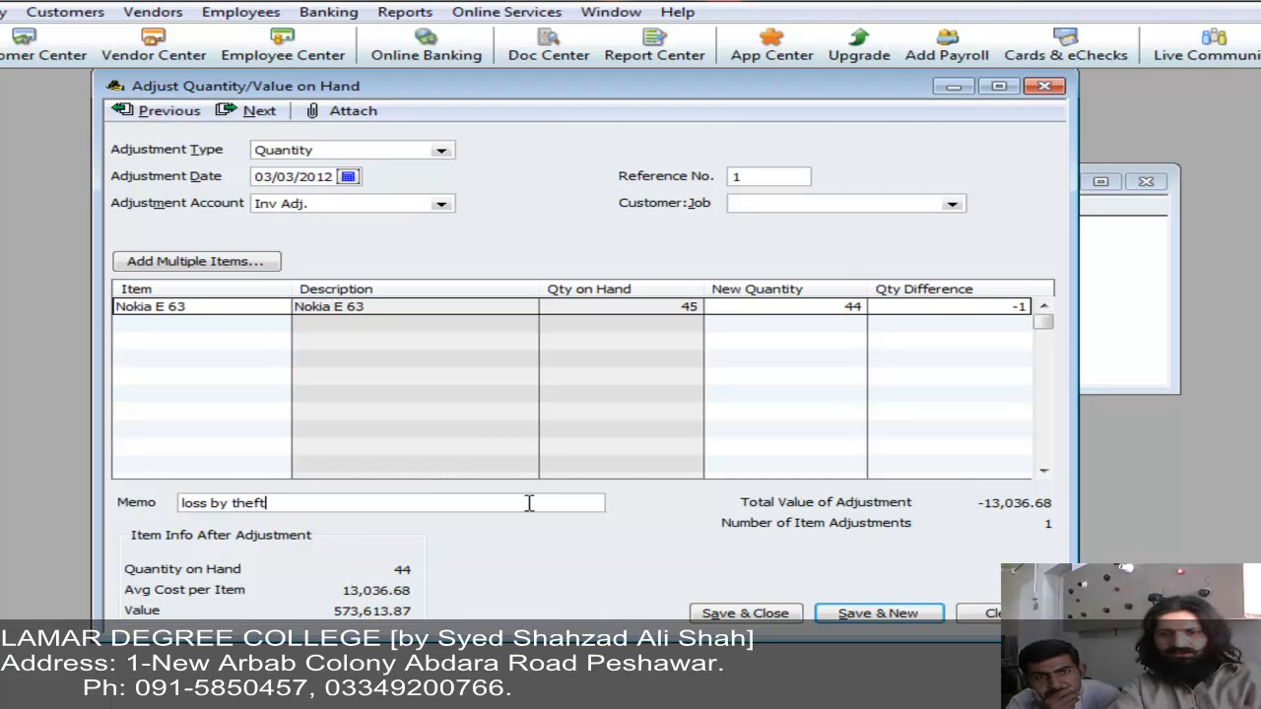
{"action": "left_click", "coordinate": [749, 613]}
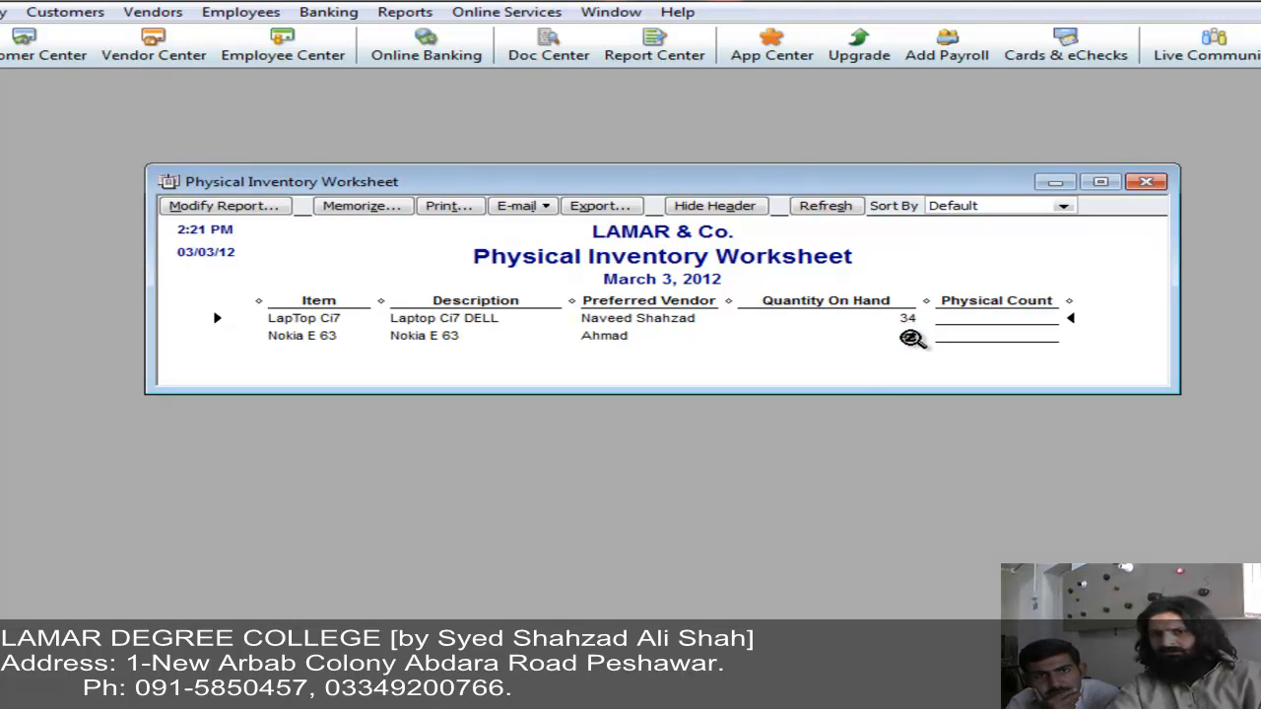
Open the Nokia E 63 item record from the worksheet's quantity on hand and close it without changes.
{"action": "double_click", "coordinate": [911, 338]}
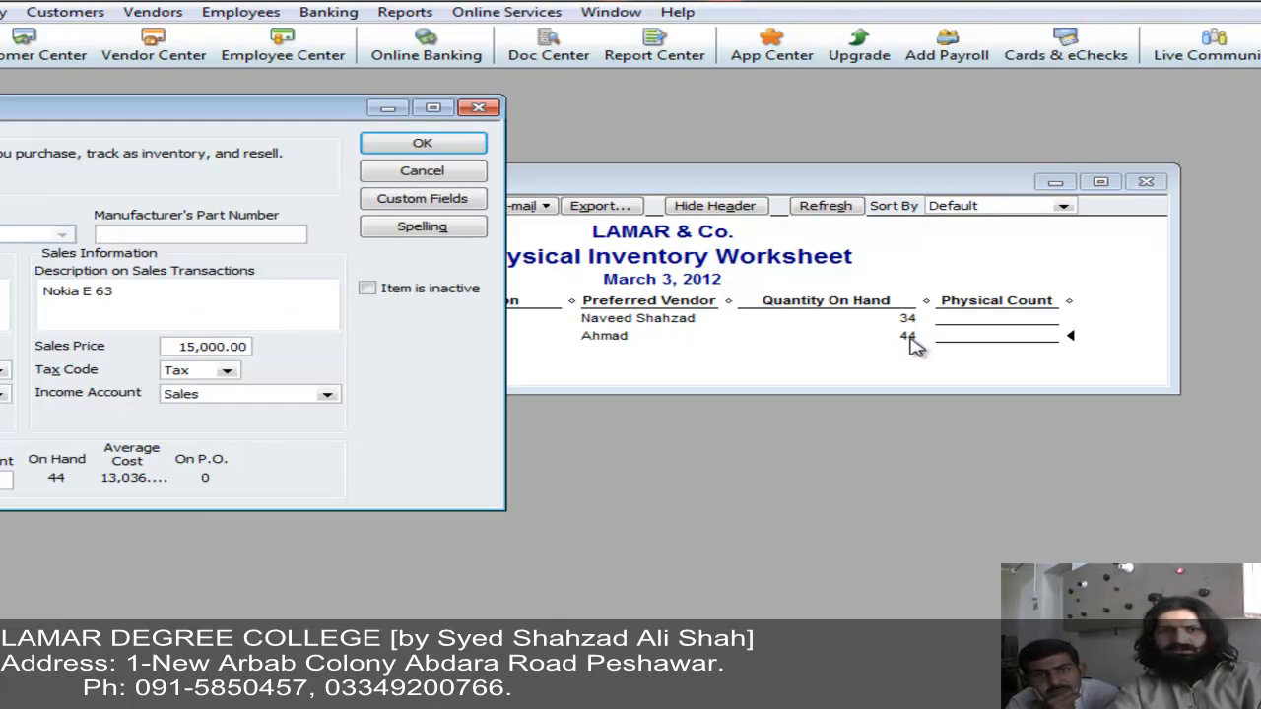
{"action": "left_click", "coordinate": [442, 178]}
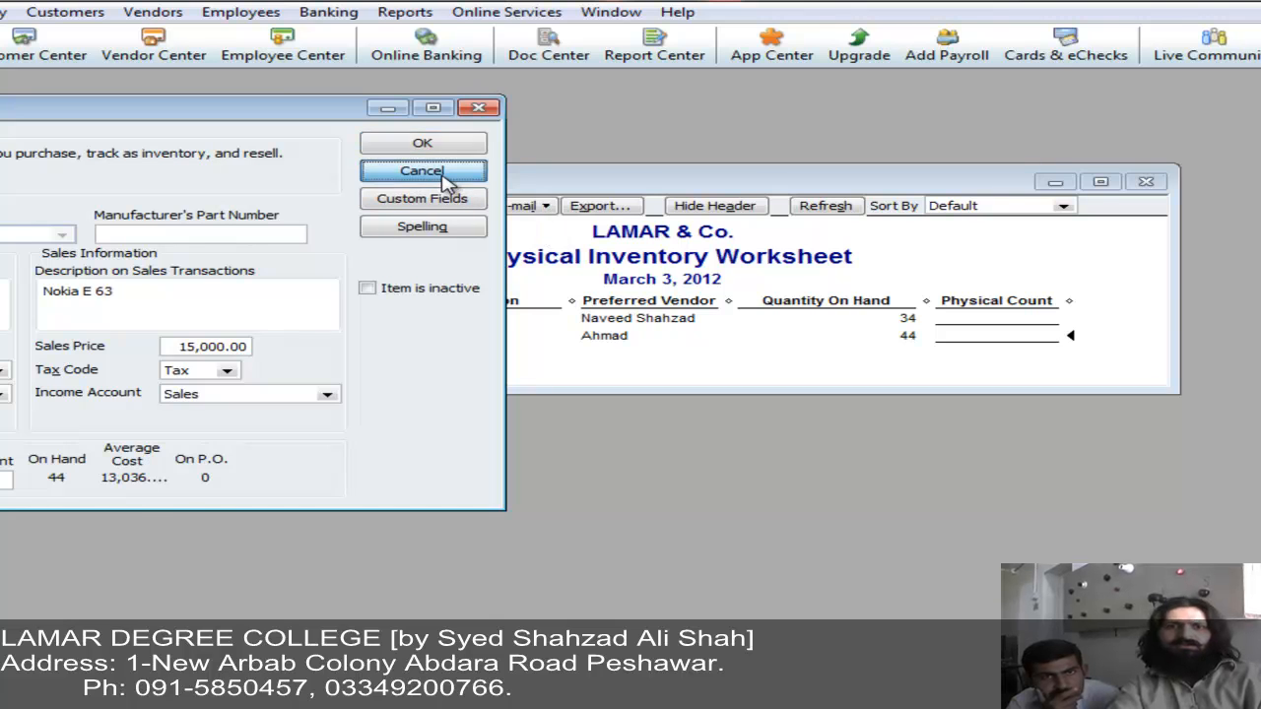
Open the Inventory Valuation Detail report for all dates and select the Nokia E 63 inventory adjustment dated 03/03/2012.
{"action": "left_click", "coordinate": [407, 14]}
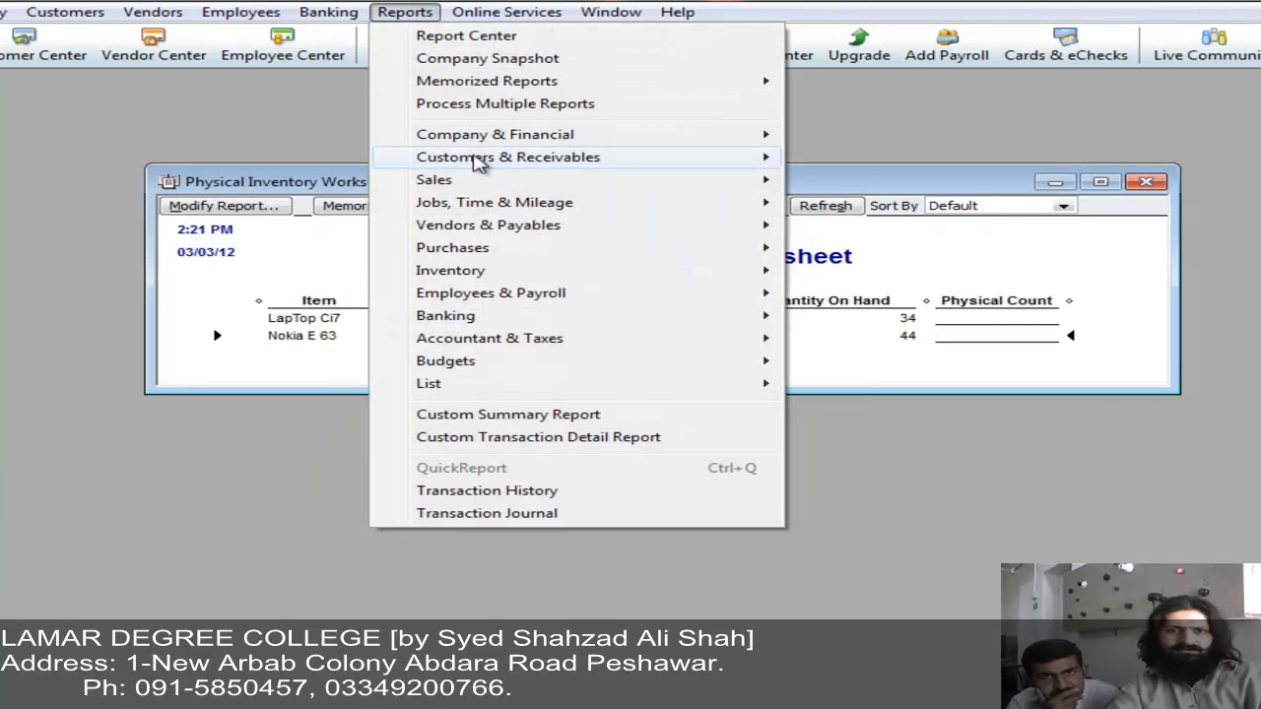
{"action": "mouse_move", "coordinate": [614, 238]}
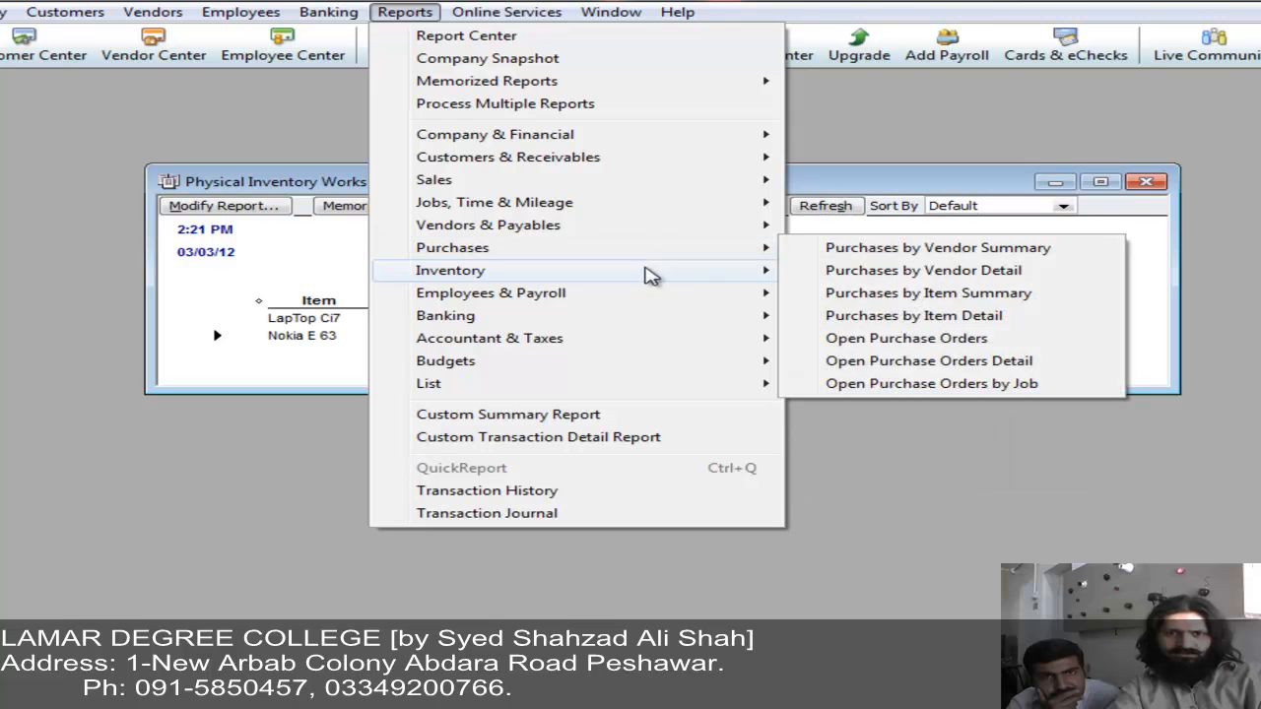
{"action": "mouse_move", "coordinate": [660, 276]}
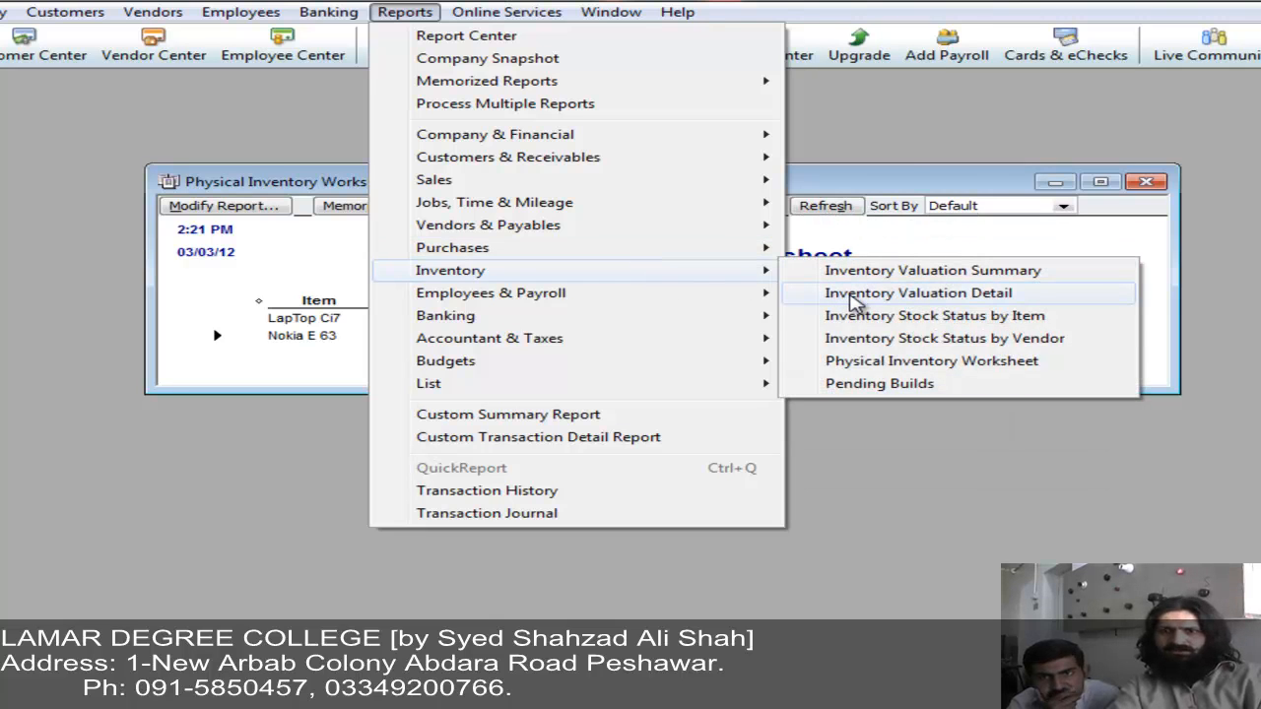
{"action": "left_click", "coordinate": [853, 295]}
{"action": "key", "text": "a"}
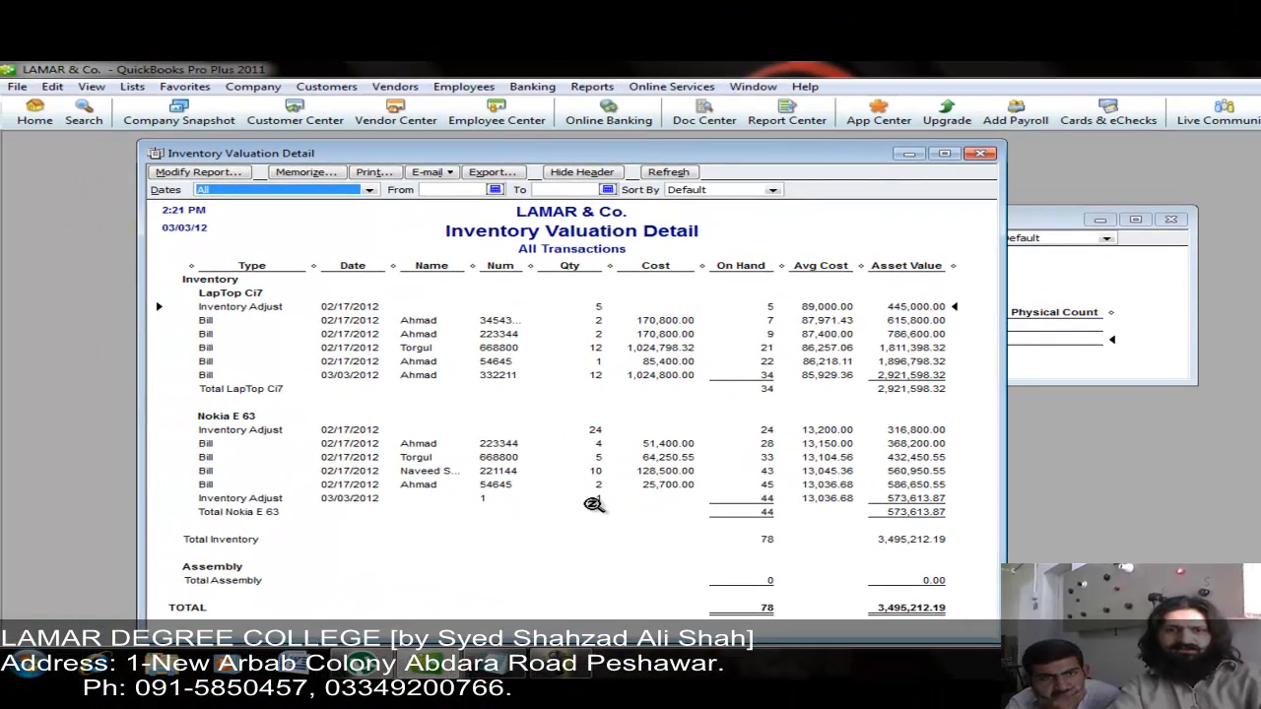
{"action": "left_click", "coordinate": [592, 500]}
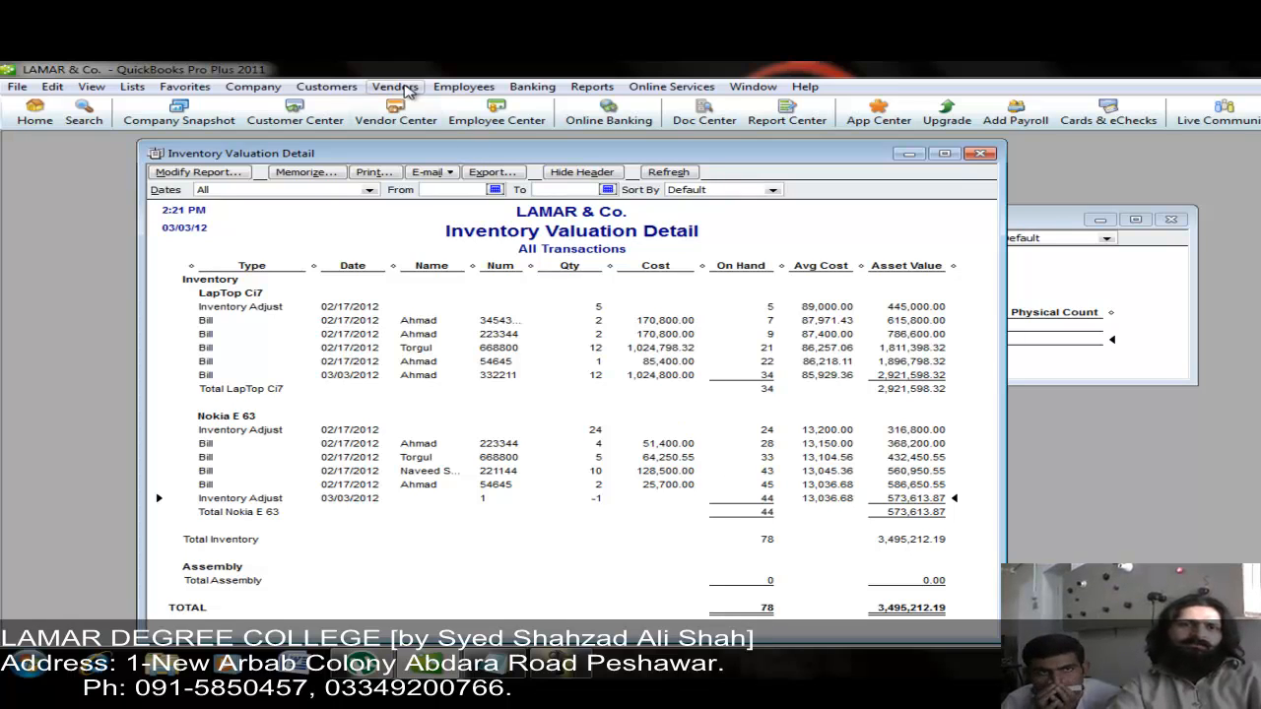
Open the vendor inventory activity for upgrading to track inventory by location, and close its web window.
{"action": "left_click", "coordinate": [399, 86]}
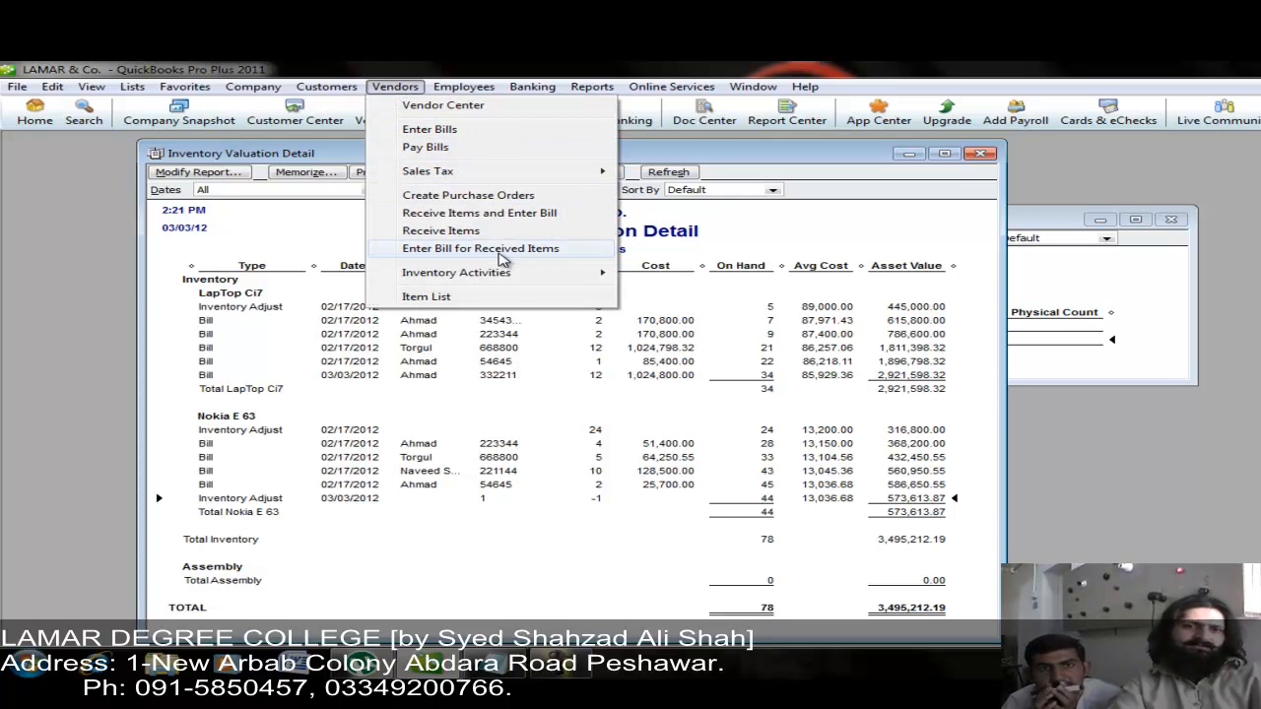
{"action": "mouse_move", "coordinate": [522, 281]}
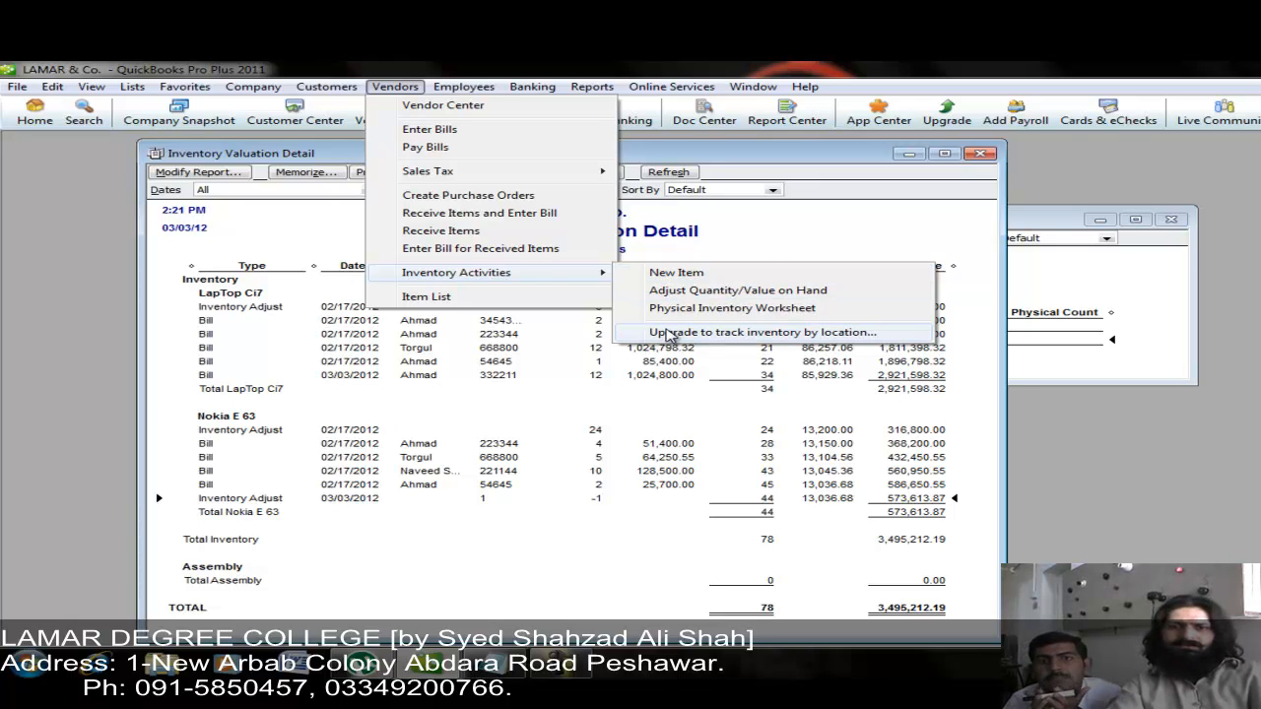
{"action": "left_click", "coordinate": [668, 333]}
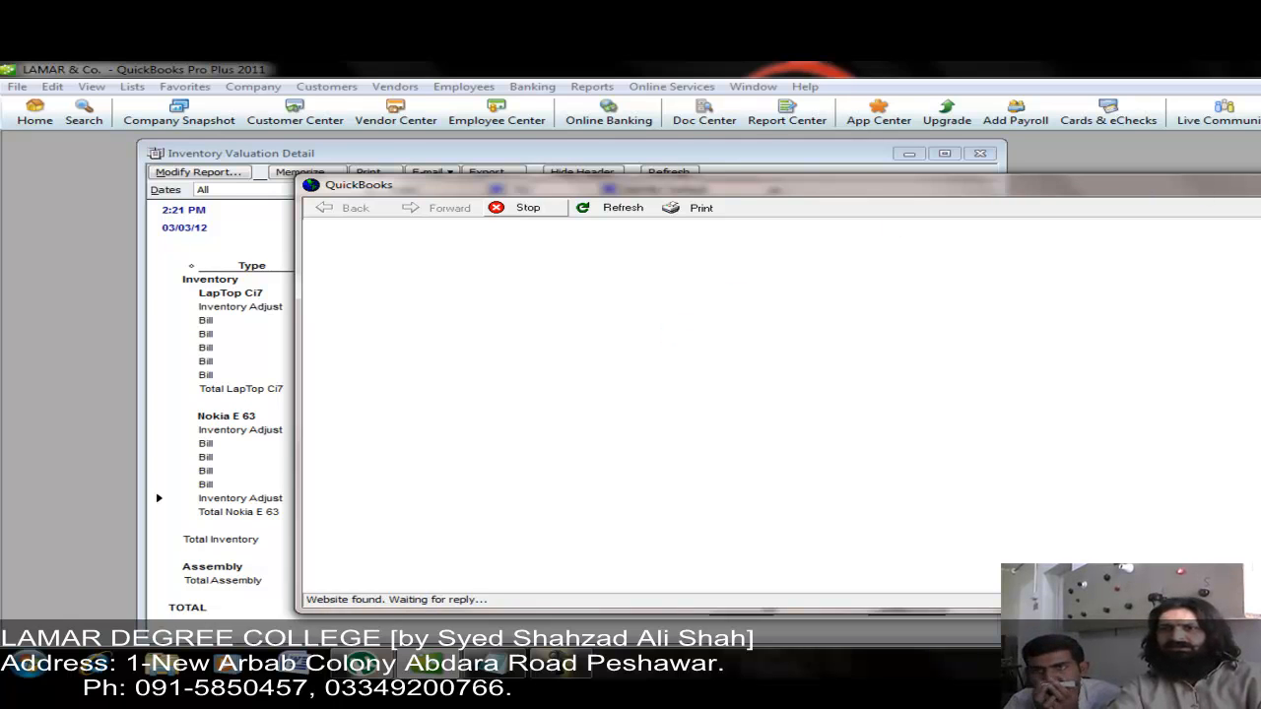
{"action": "key", "text": "alt+F4"}
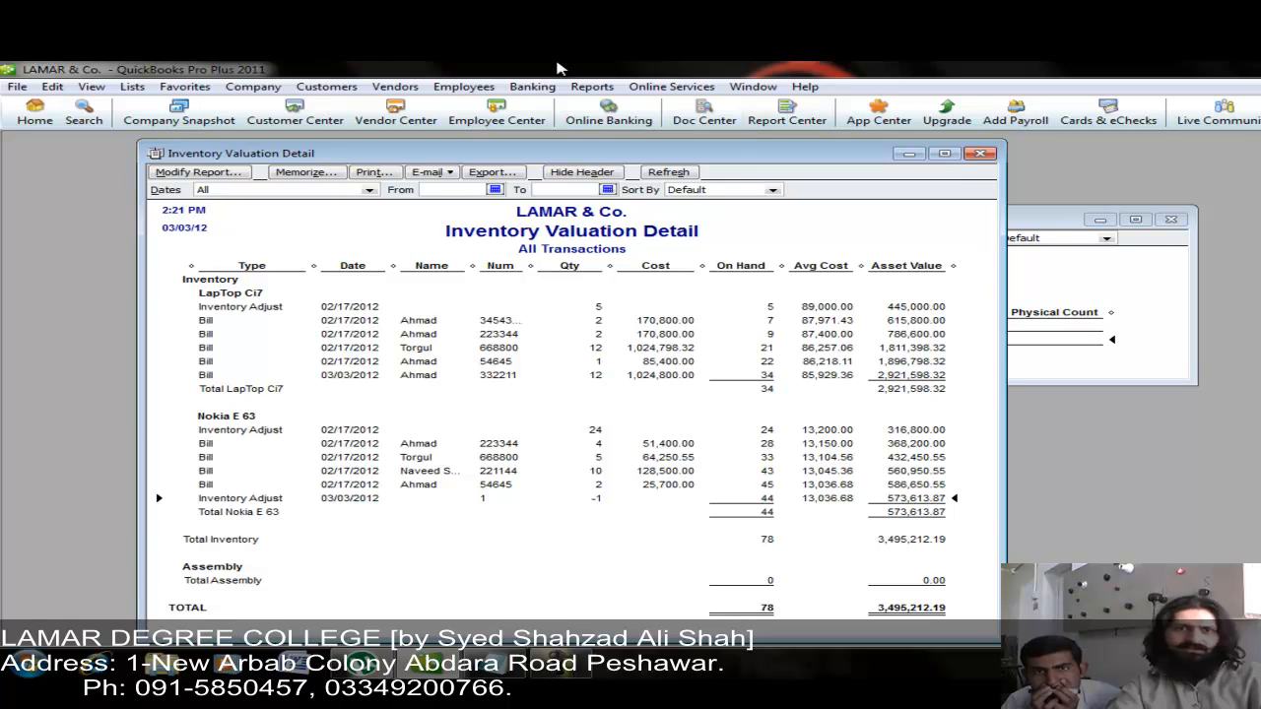
{"action": "left_click", "coordinate": [394, 88]}
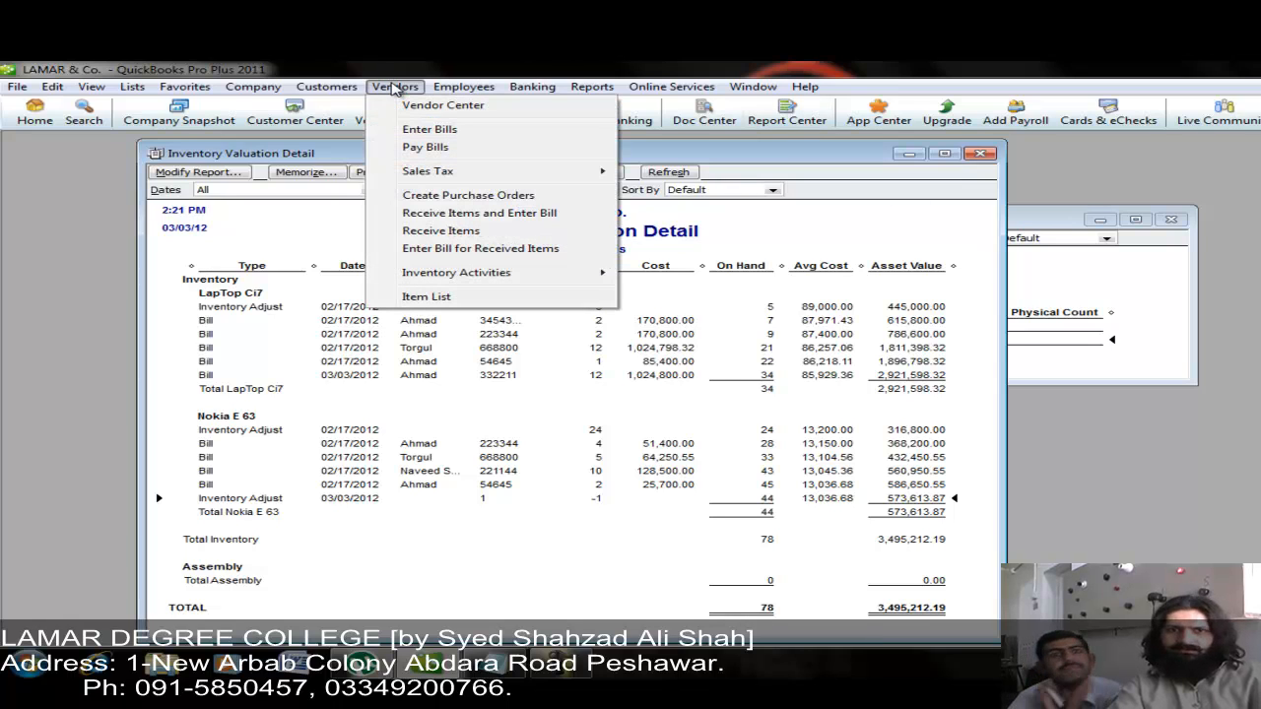